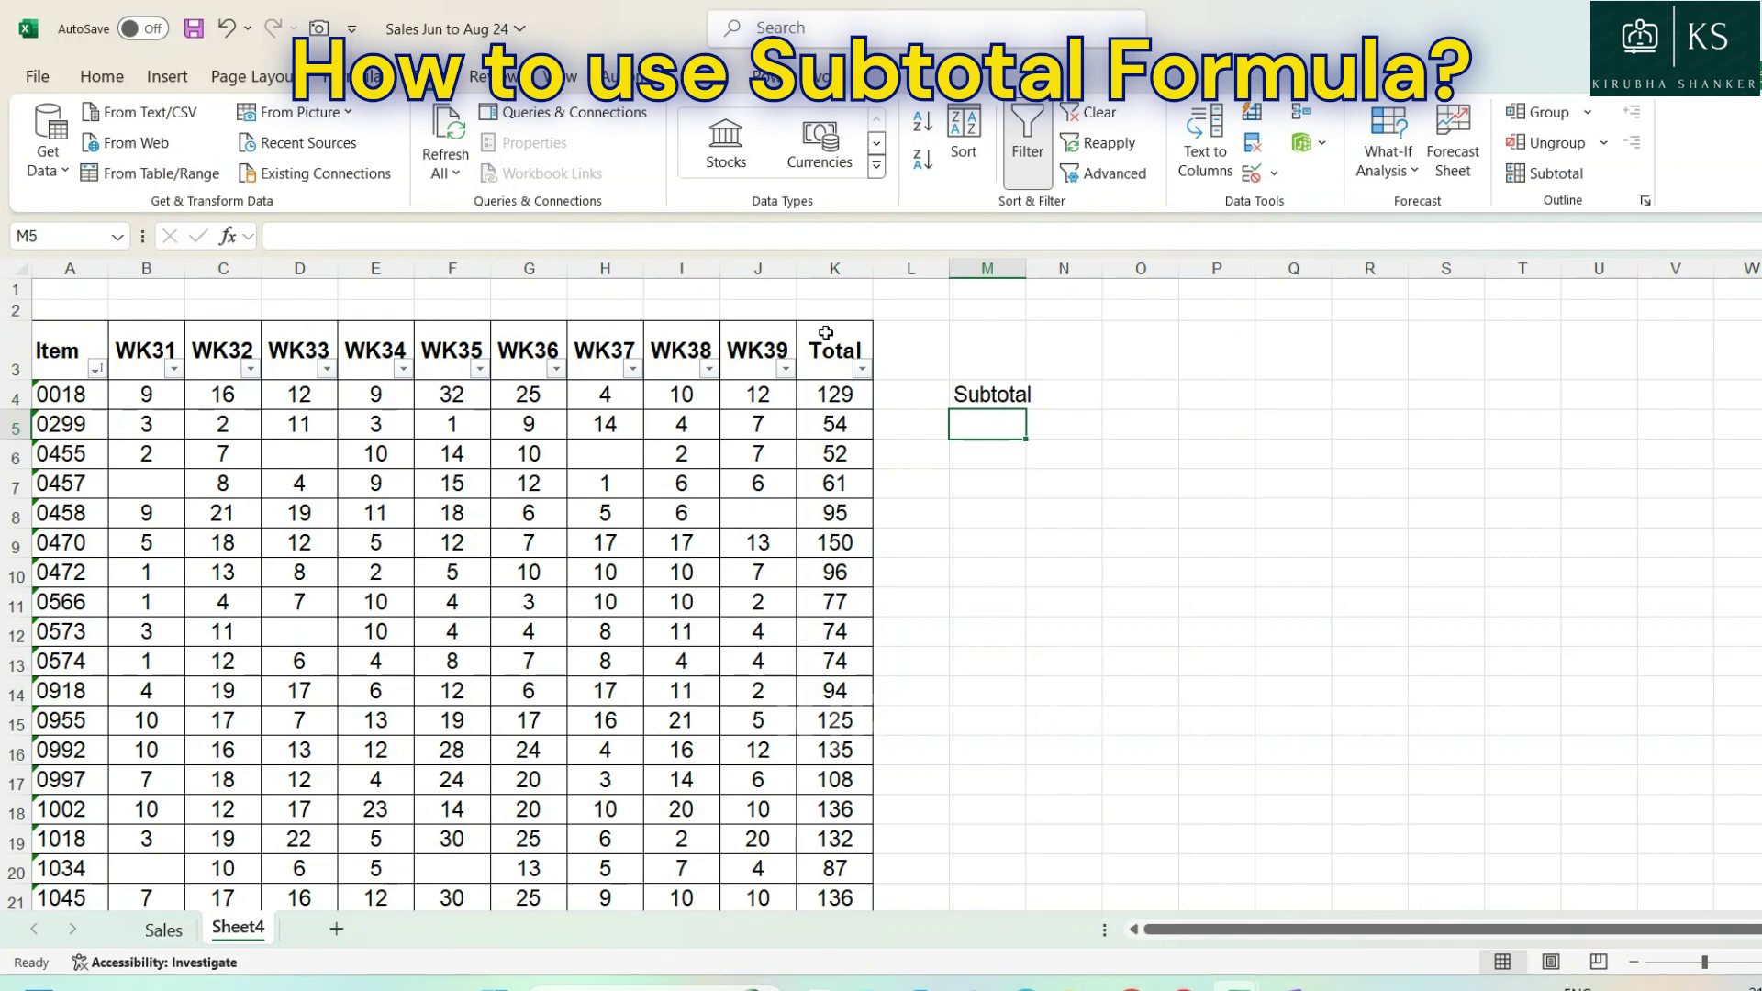
- Enter =SUM(K4:K21) in cell K2 above the Total header
click(838, 313)
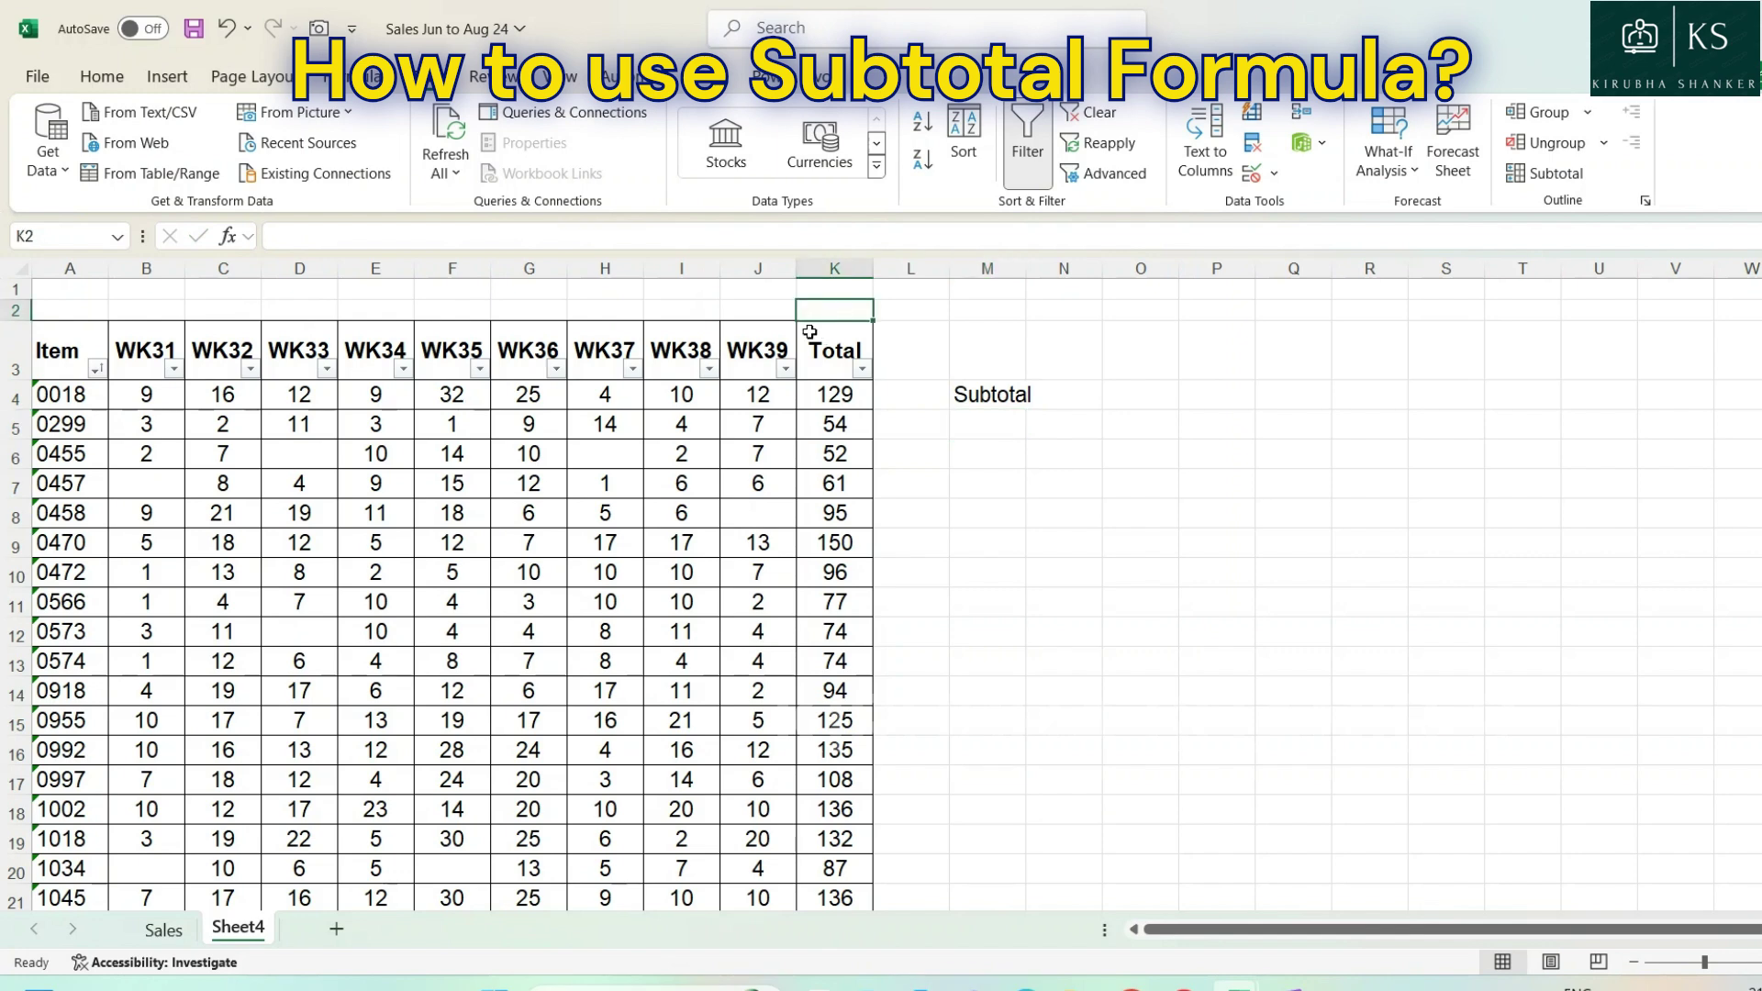
text(=sum)
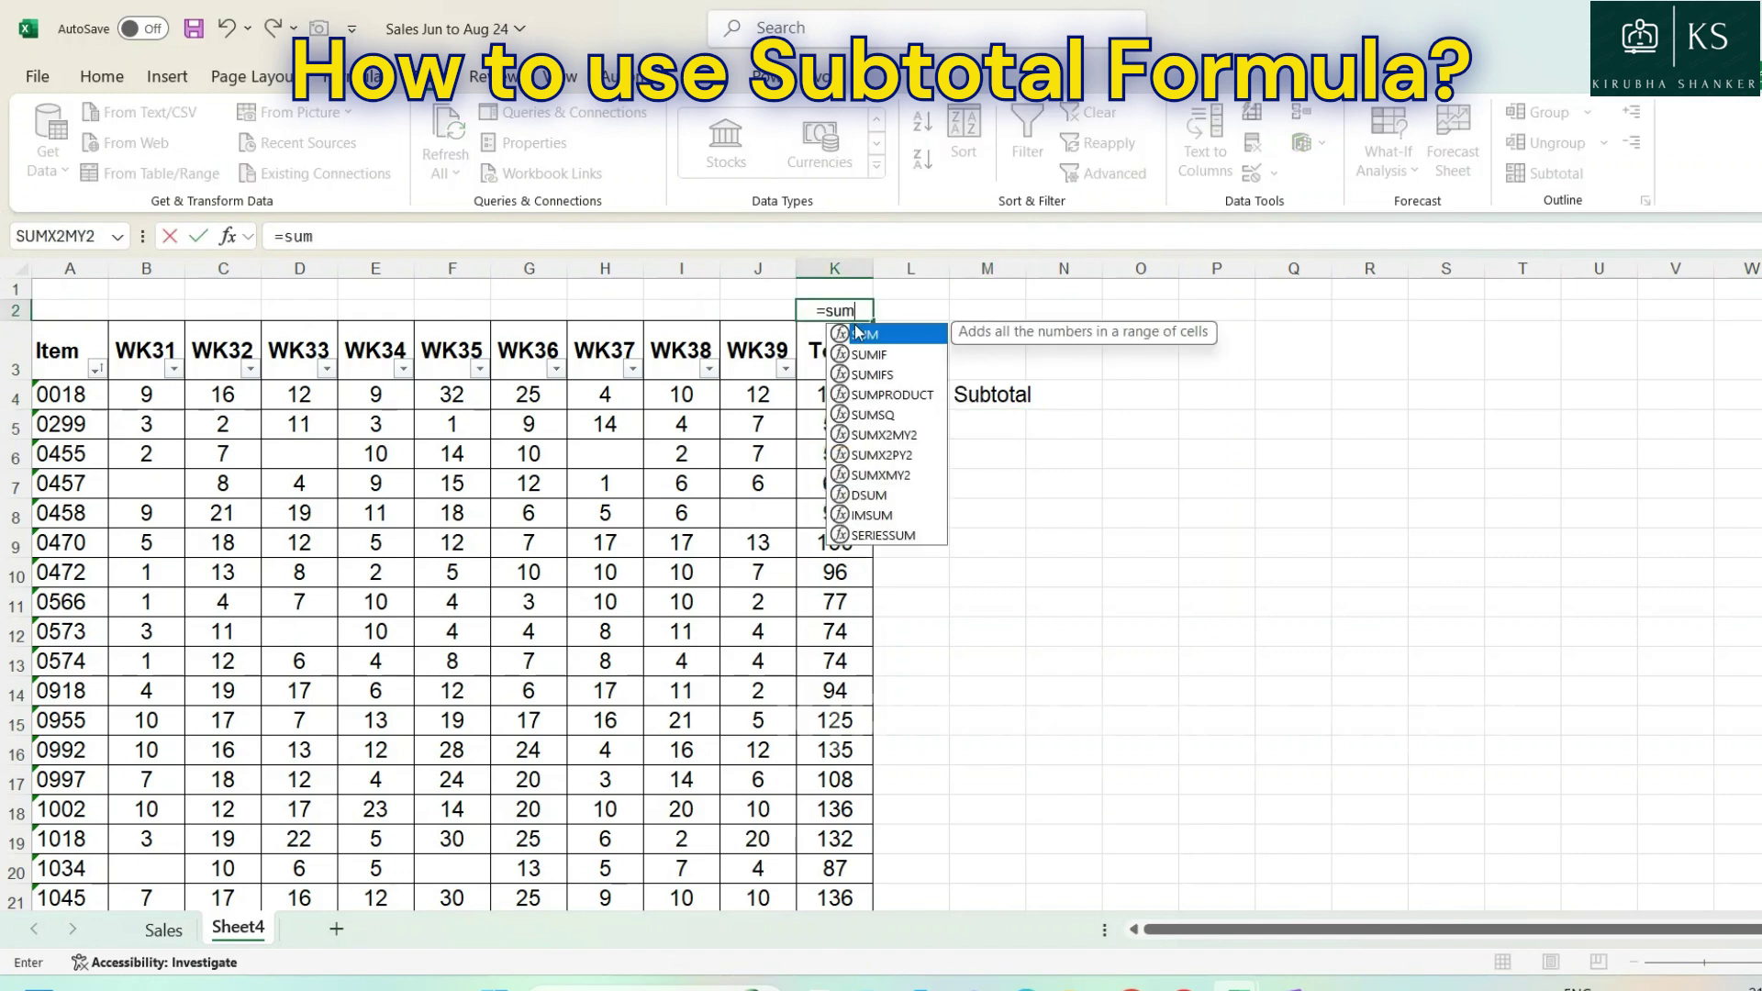
double_click(904, 336)
drag(834, 395, 811, 811)
scroll(854, 670, up, 1)
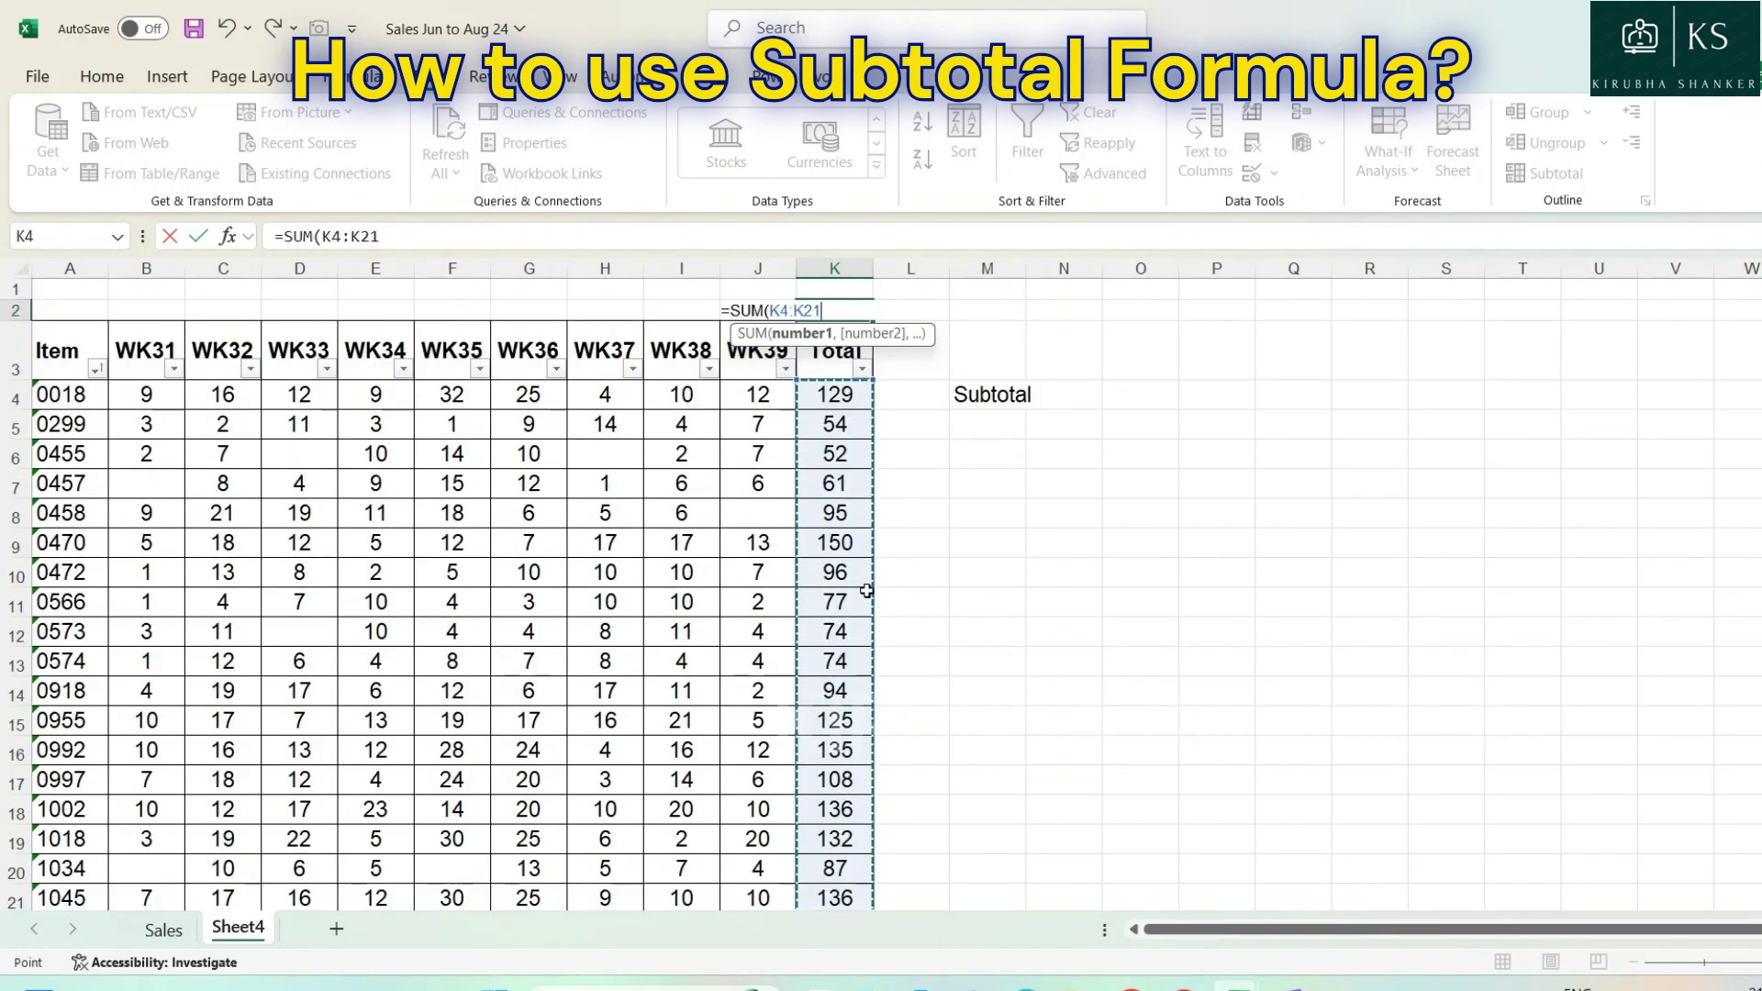
key(Return)
- Filter the Total column with a custom number filter to show only rows greater than 70
click(862, 368)
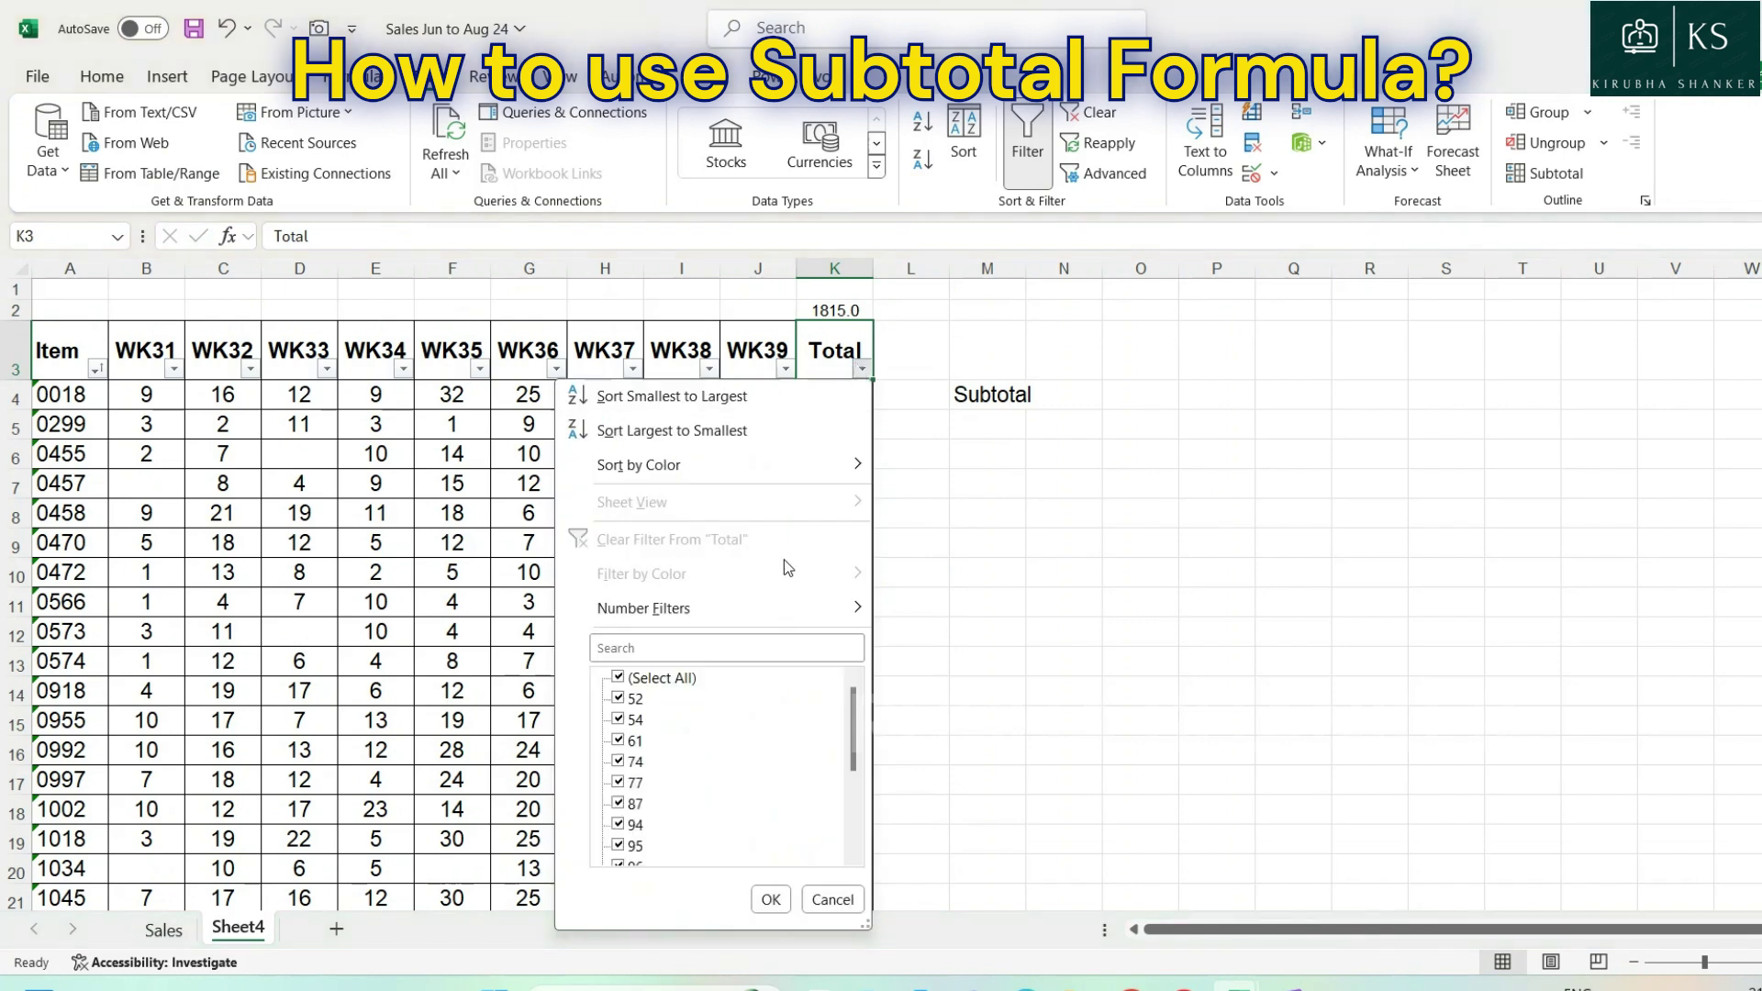
click(642, 608)
click(950, 739)
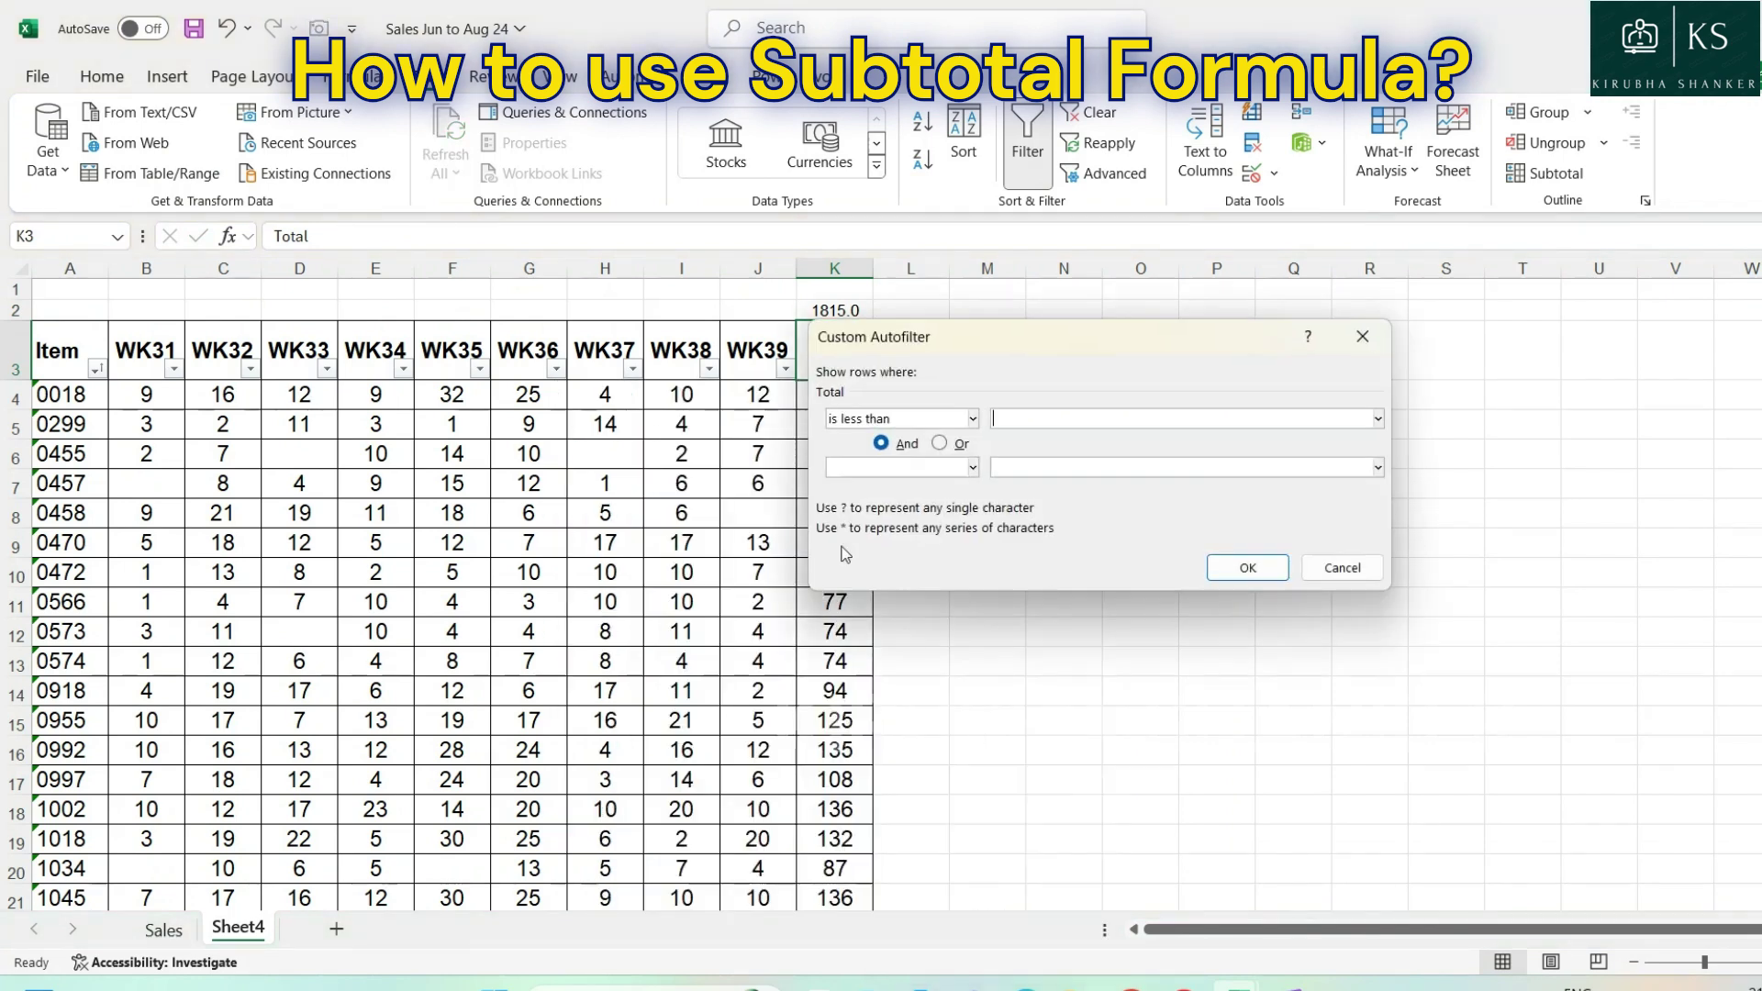
click(973, 418)
click(894, 491)
click(1046, 421)
text(70)
key(Return)
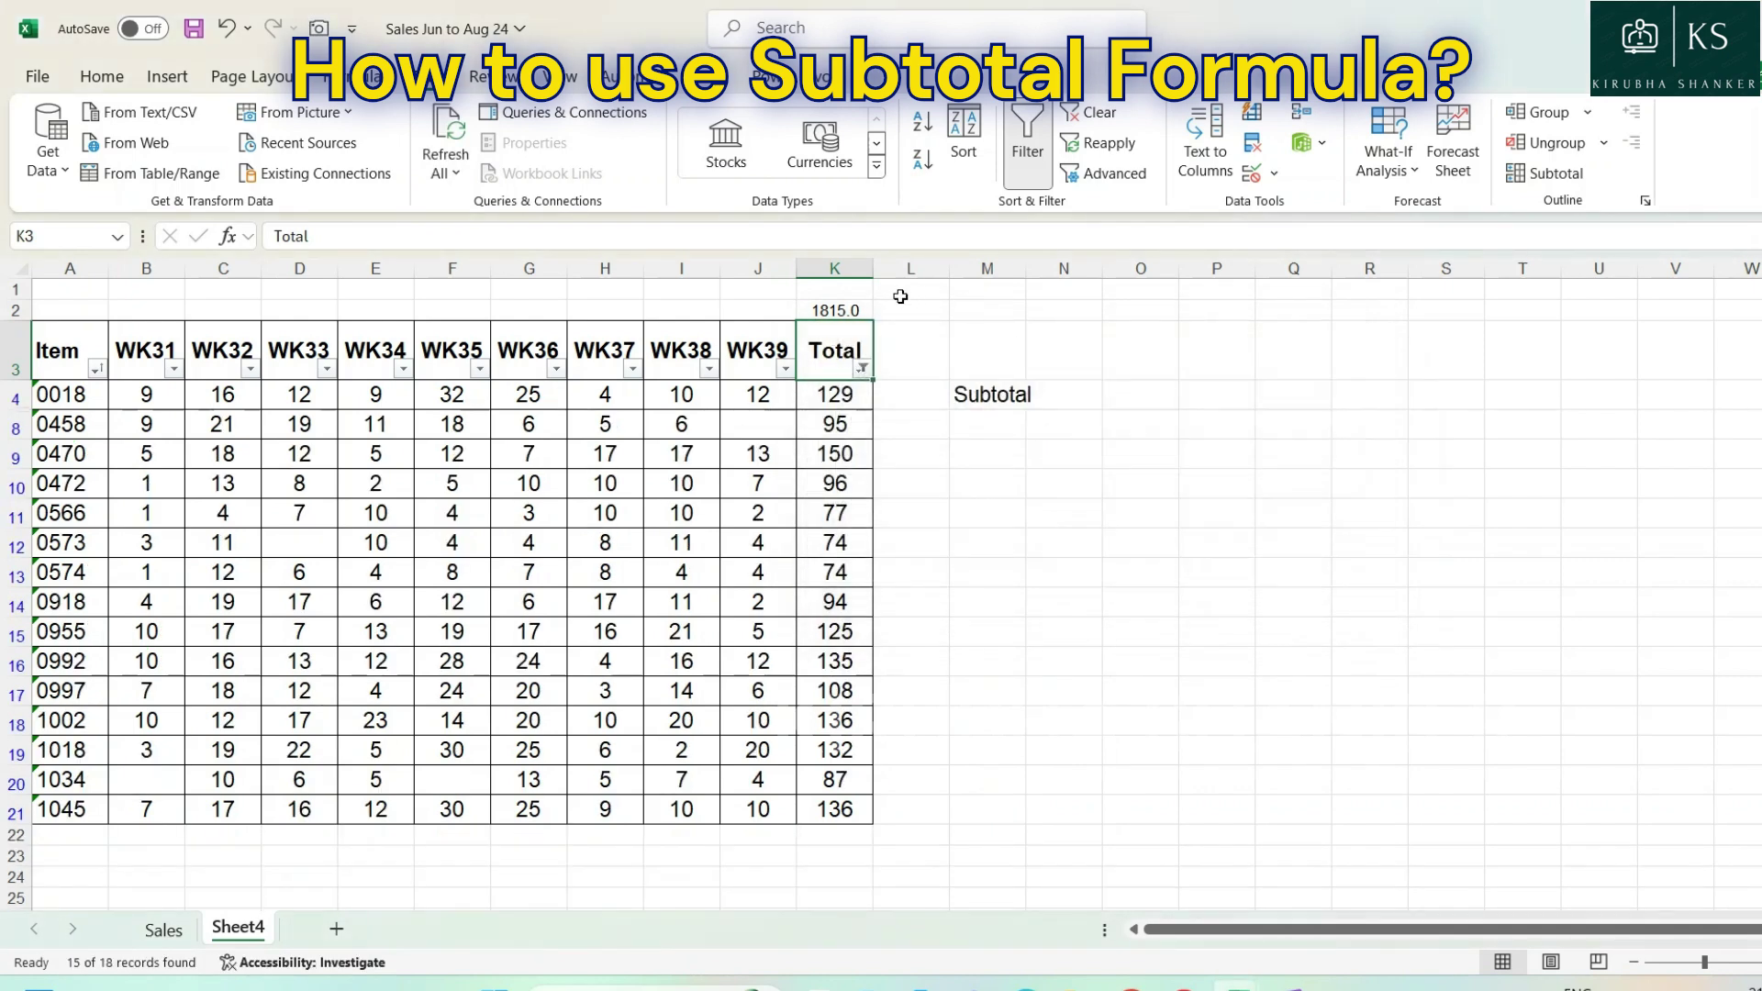
- Delete the SUM formula from K2 and check the sum of the filtered Total values by selecting them
click(854, 308)
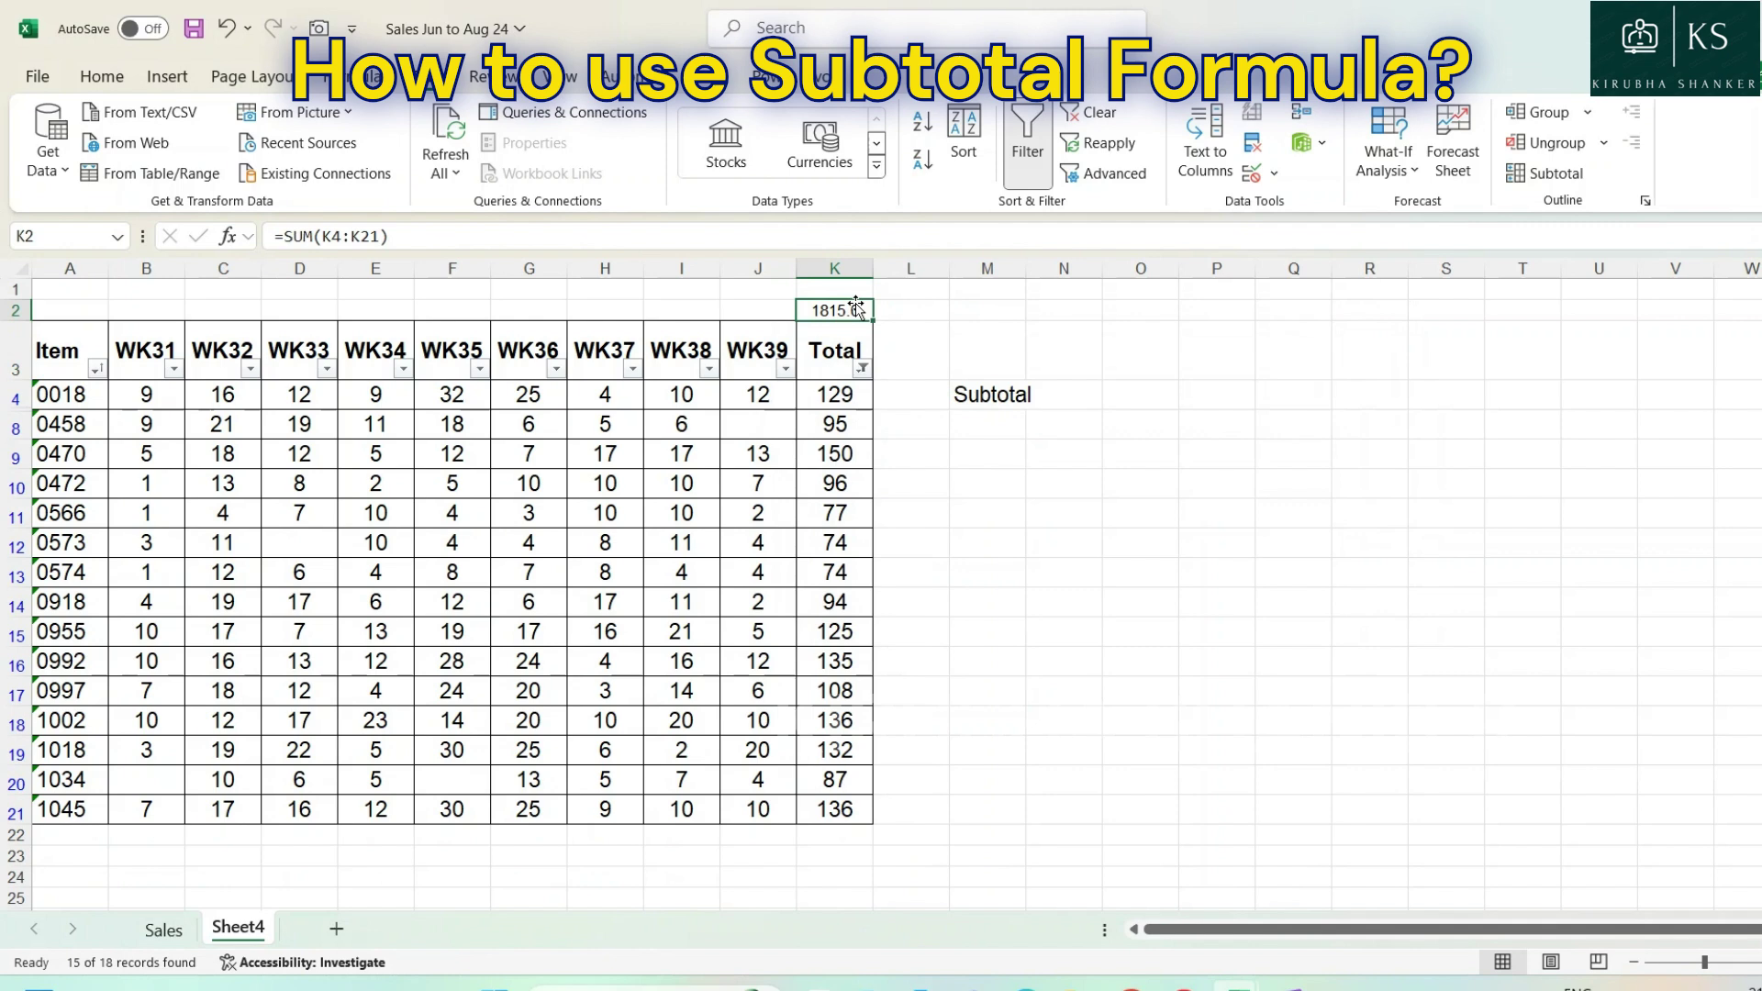
key(Delete)
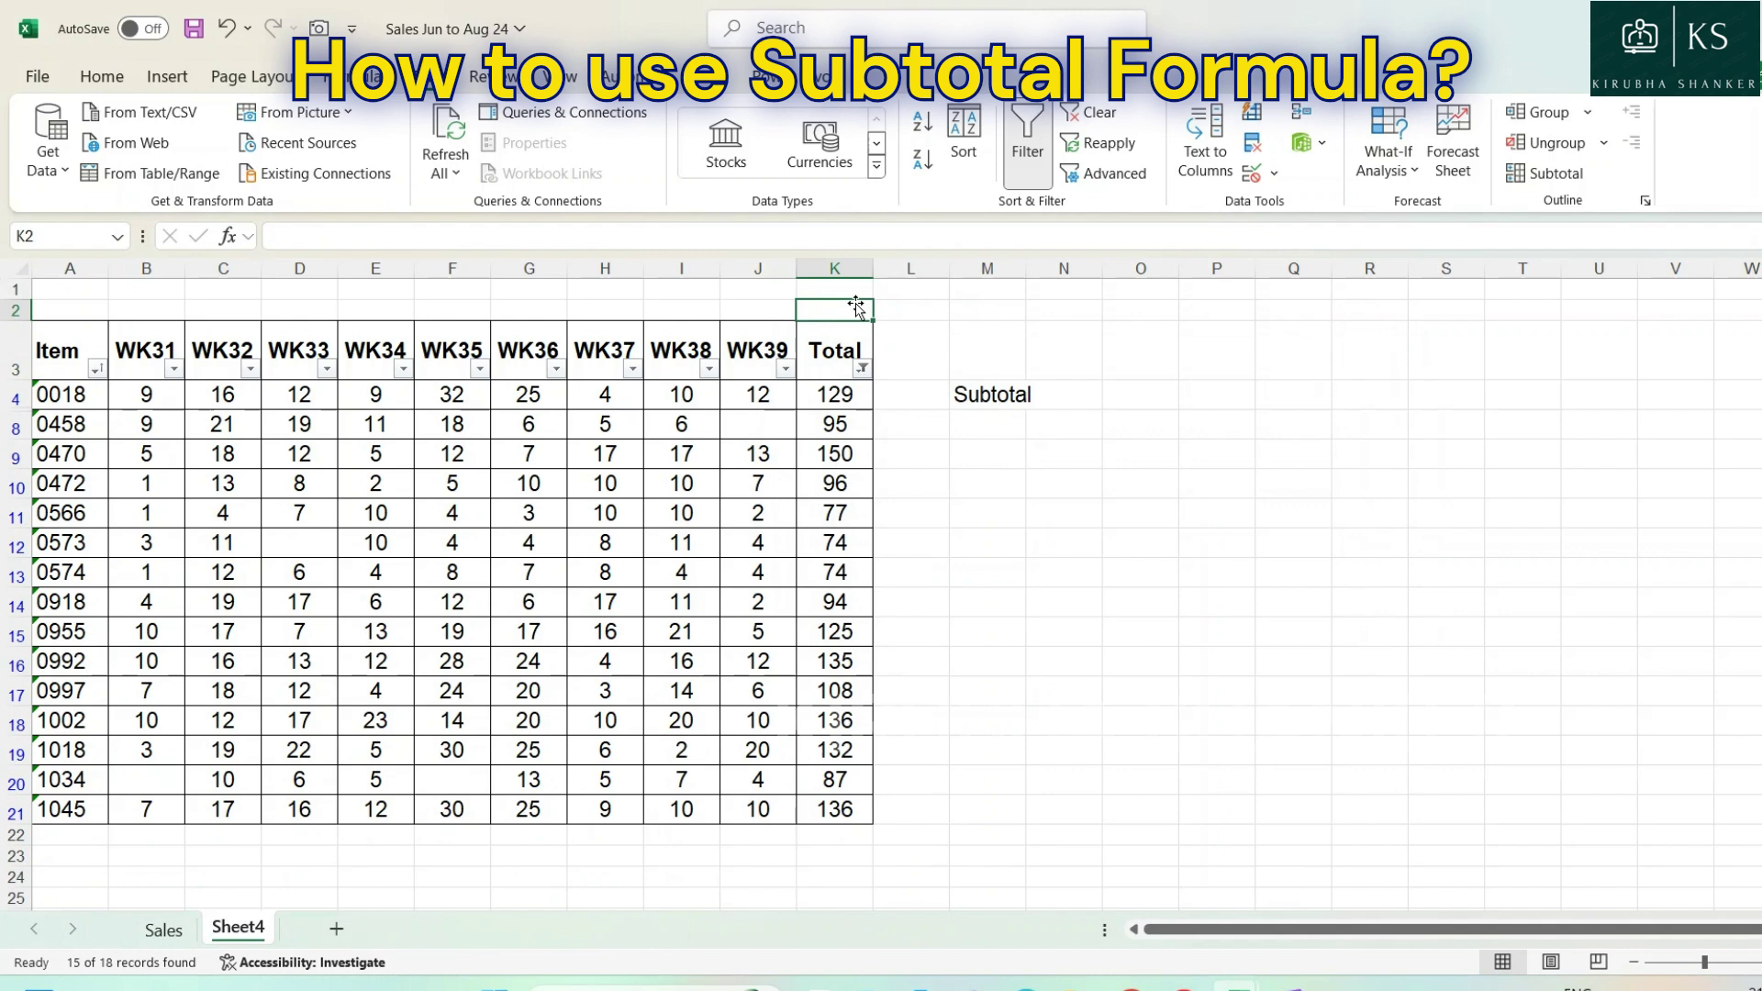
drag(835, 395, 835, 812)
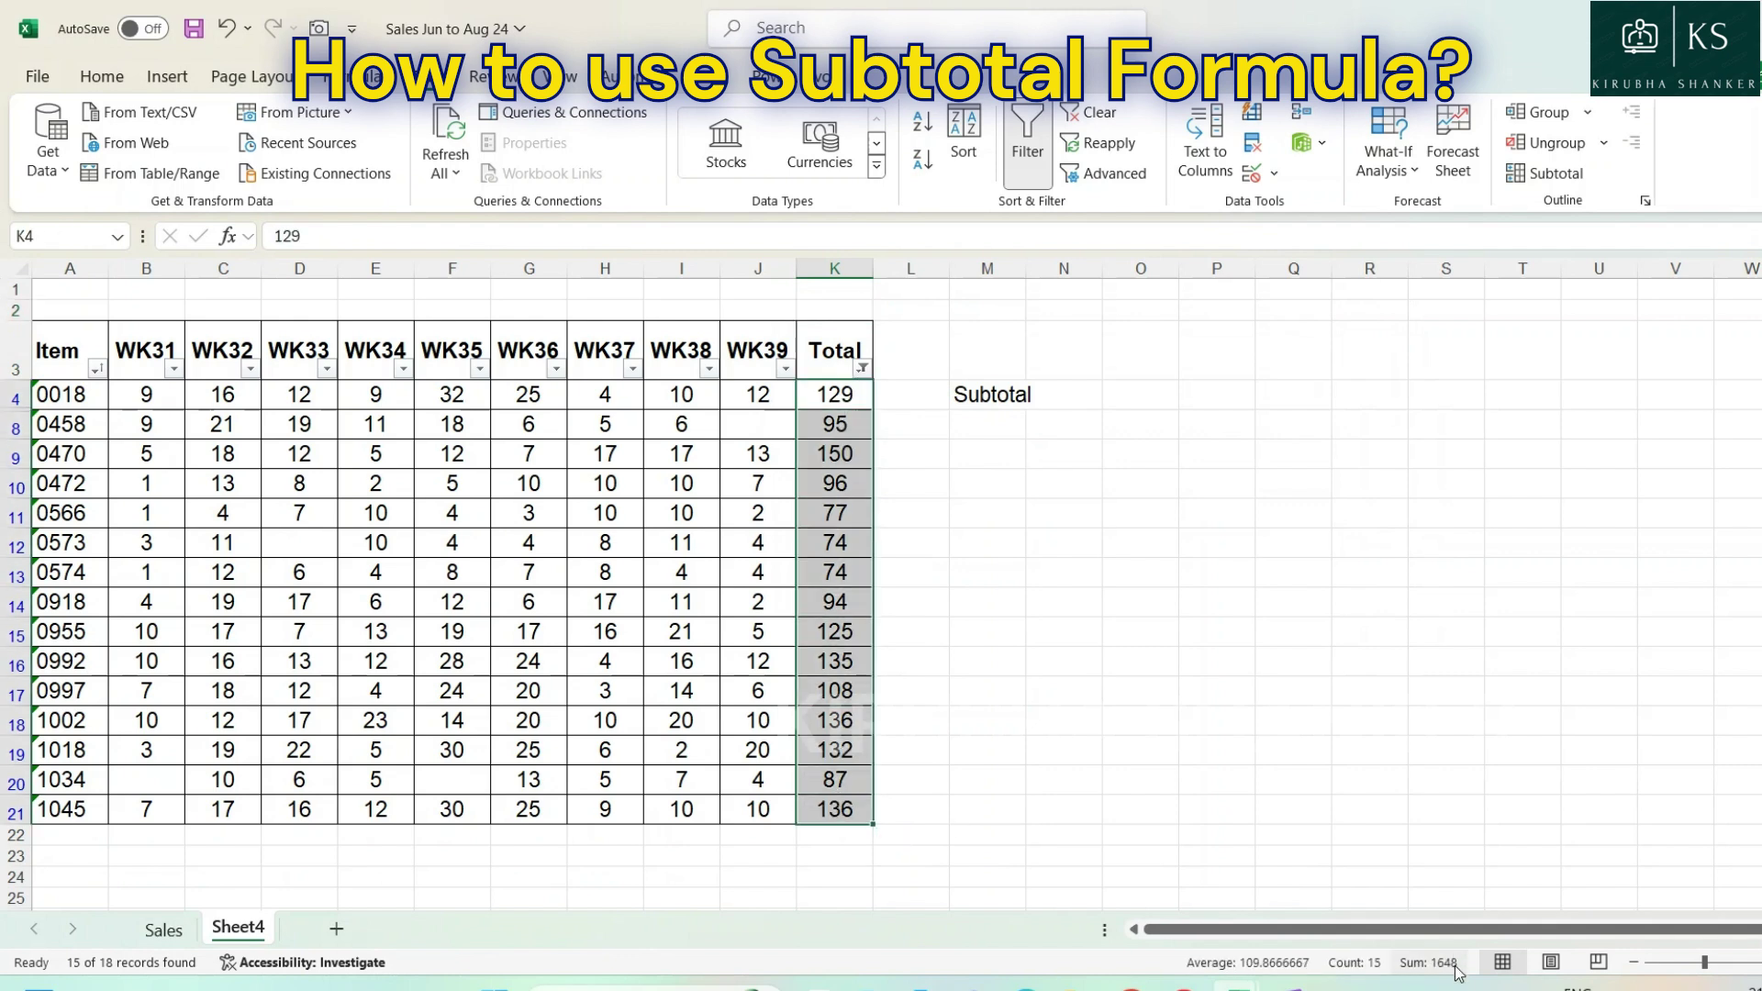
click(833, 312)
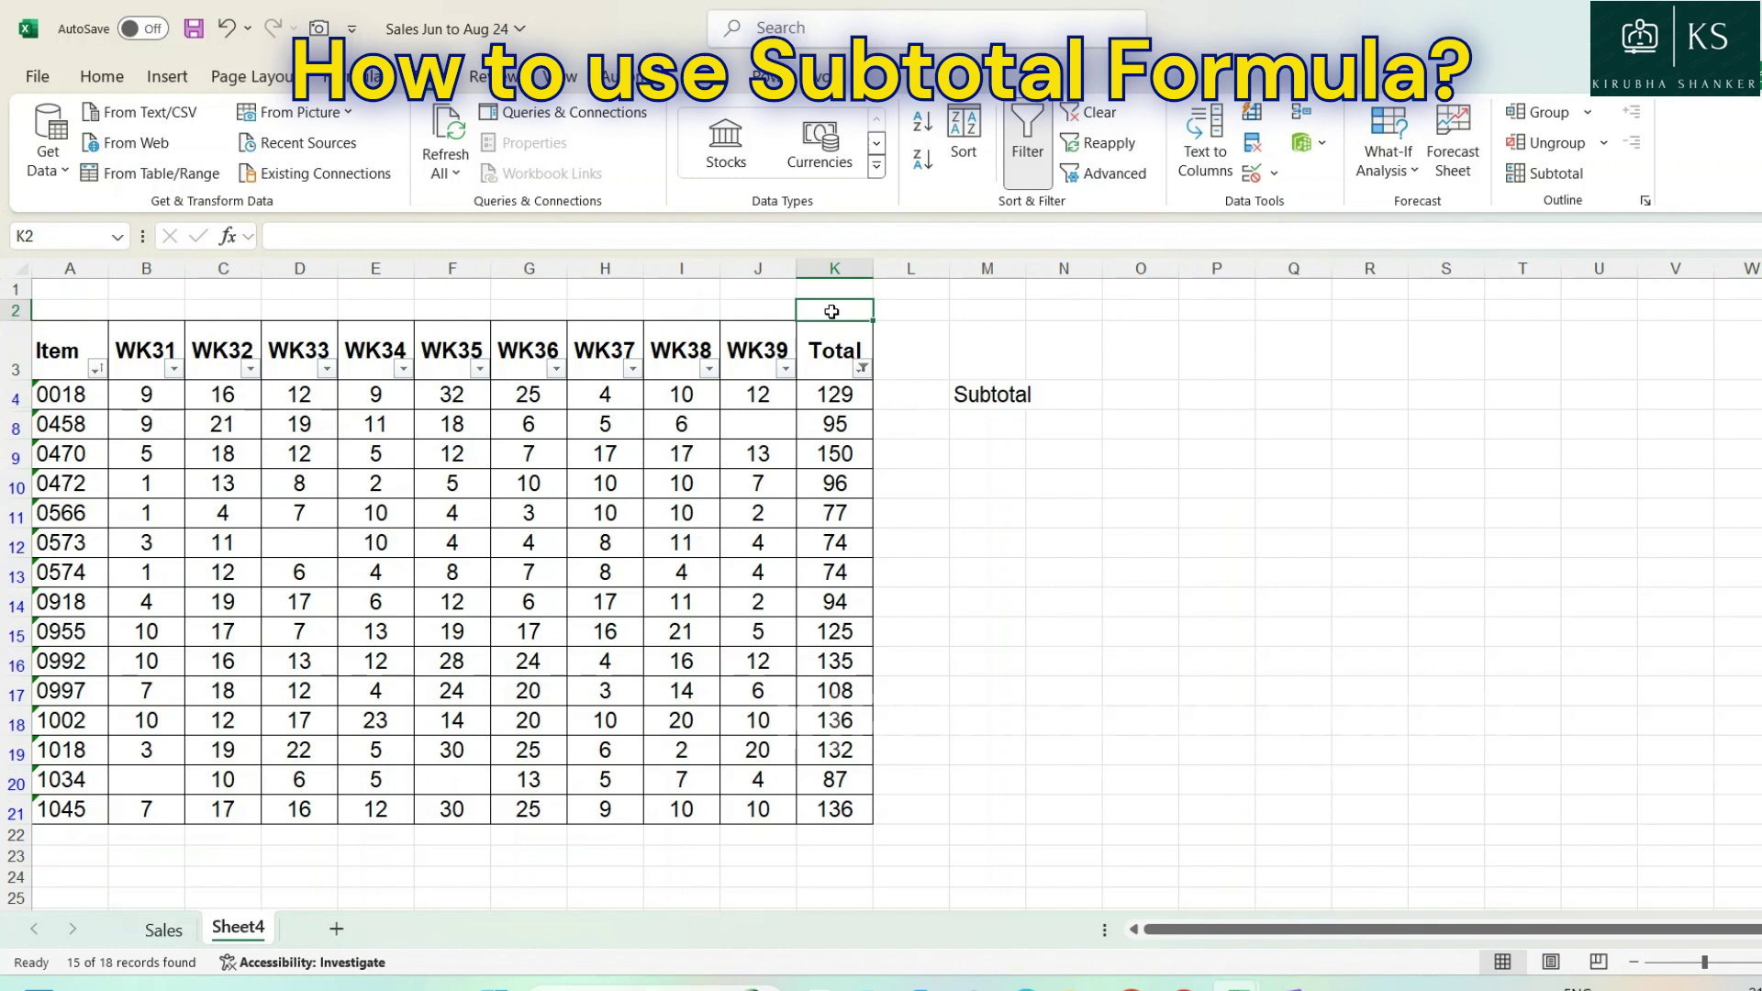
text(=sub)
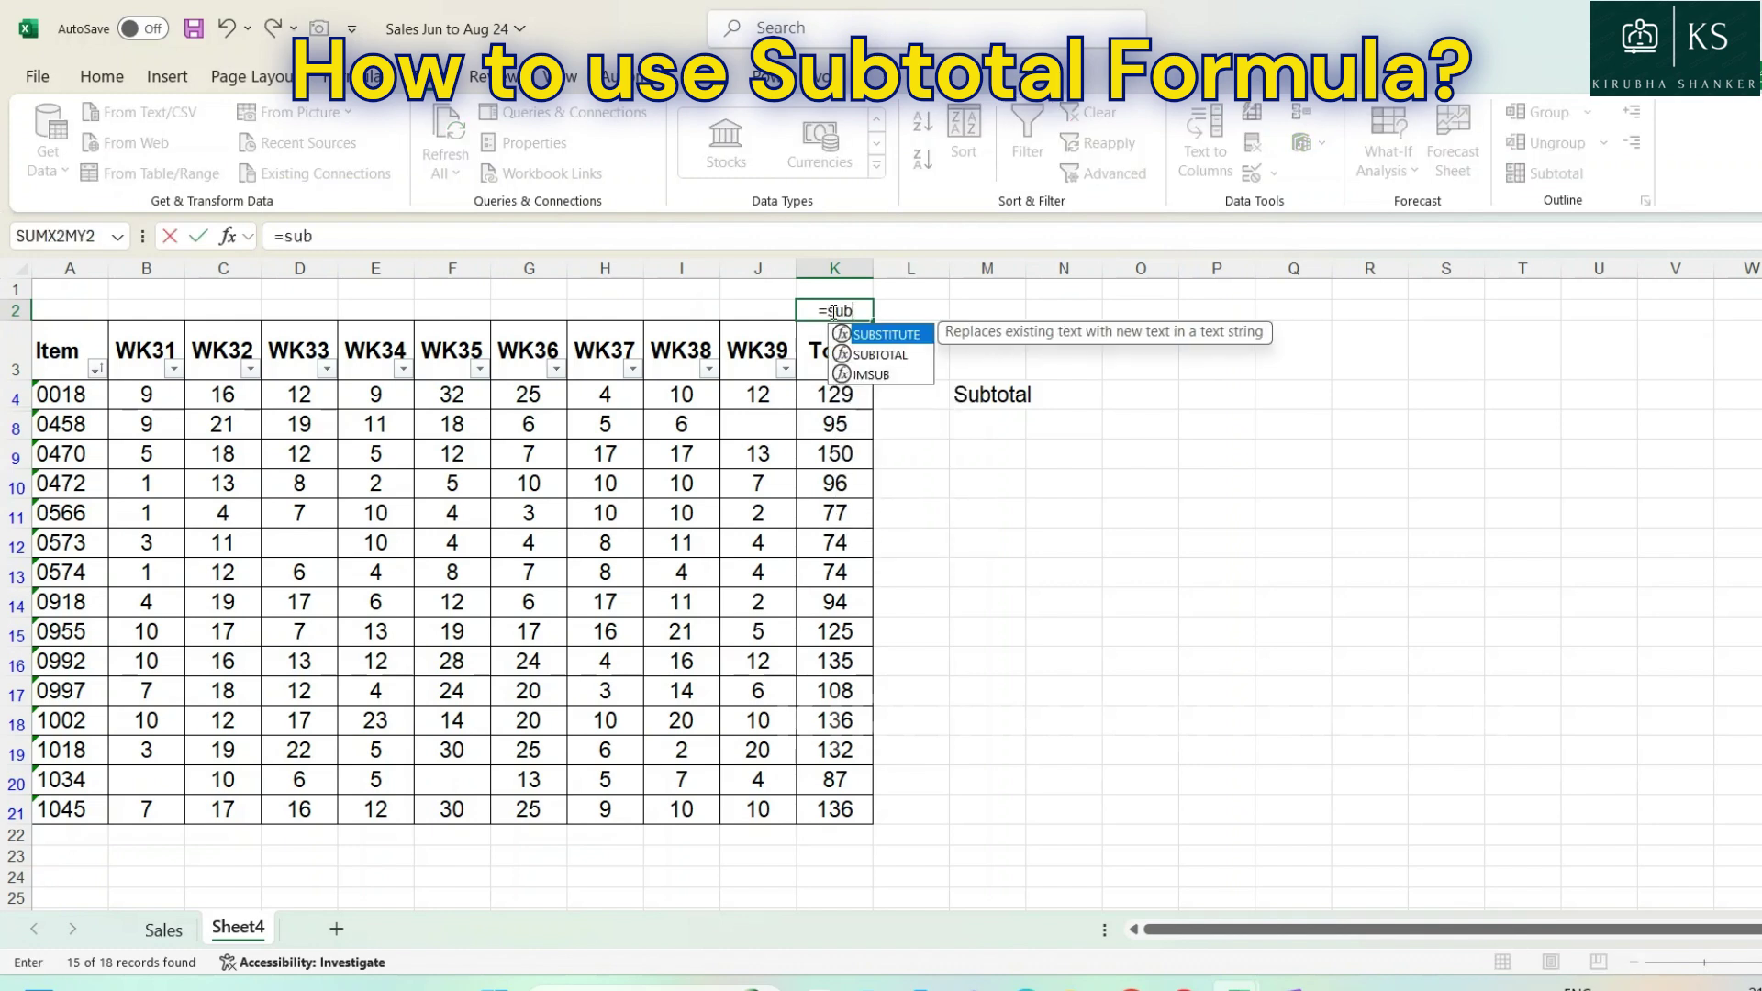
double_click(879, 356)
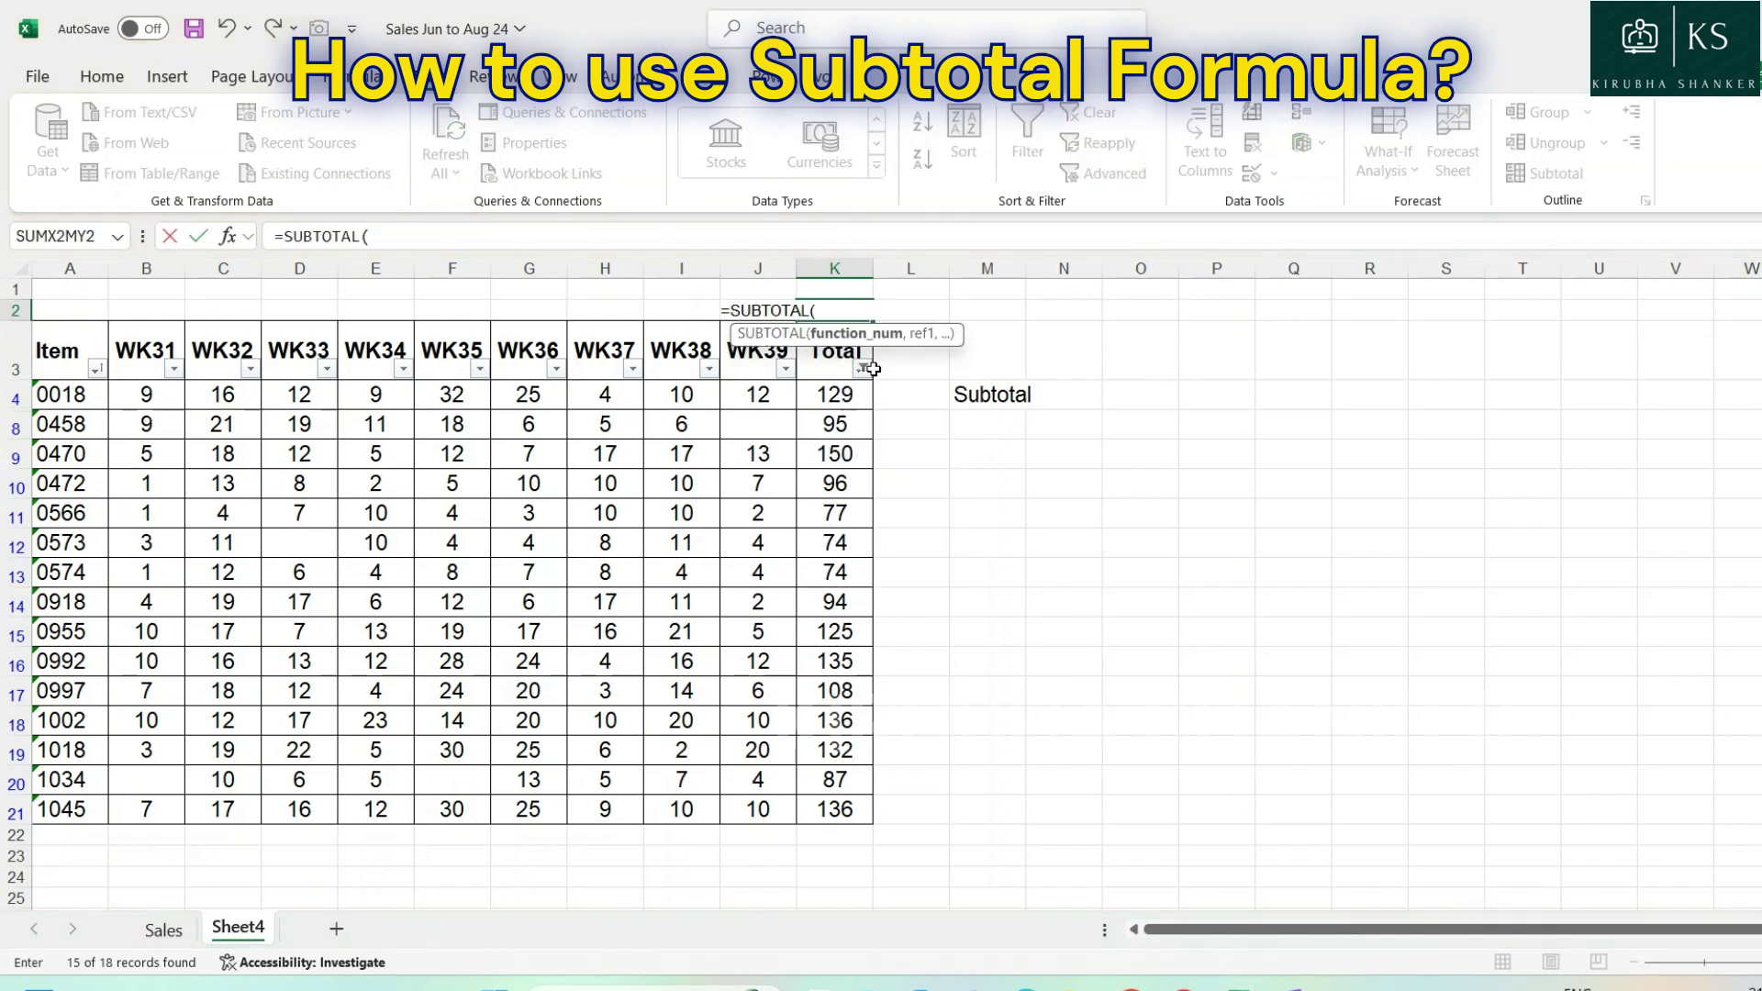
key(Escape)
key(Escape)
- Clear the filter on the Total column and enter +SUBTOTAL(9,K4:K21) in cell K2
click(861, 369)
click(808, 540)
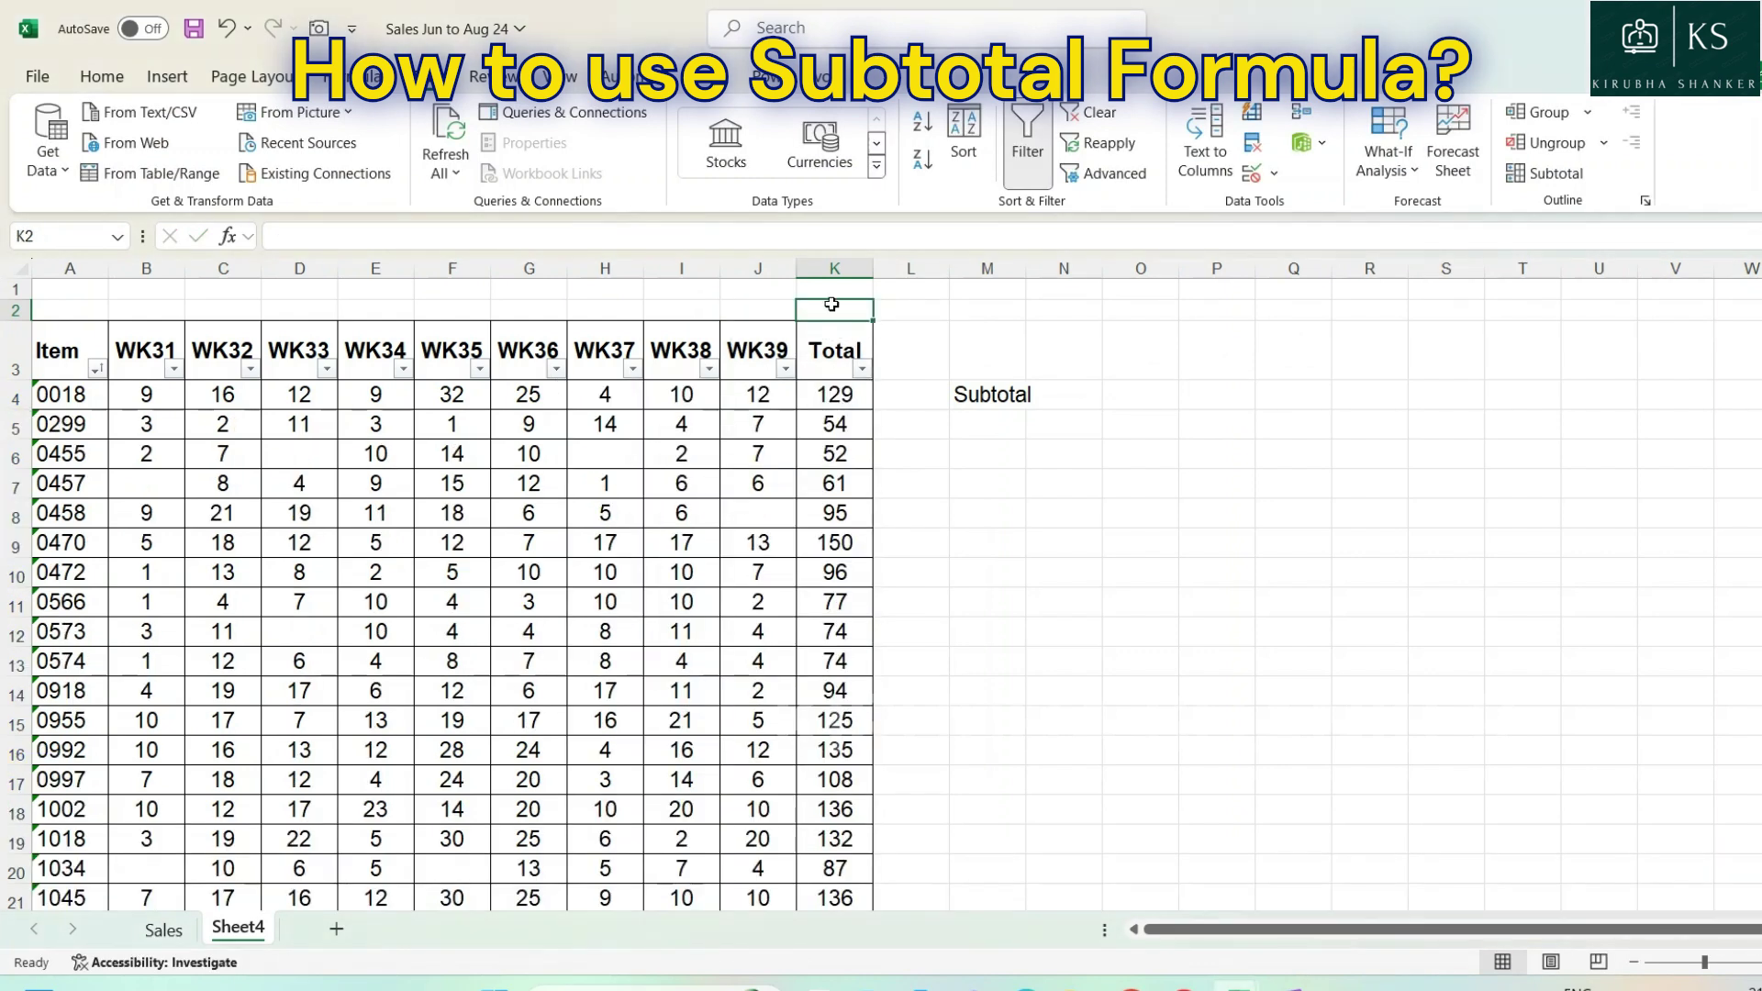
text(+sub)
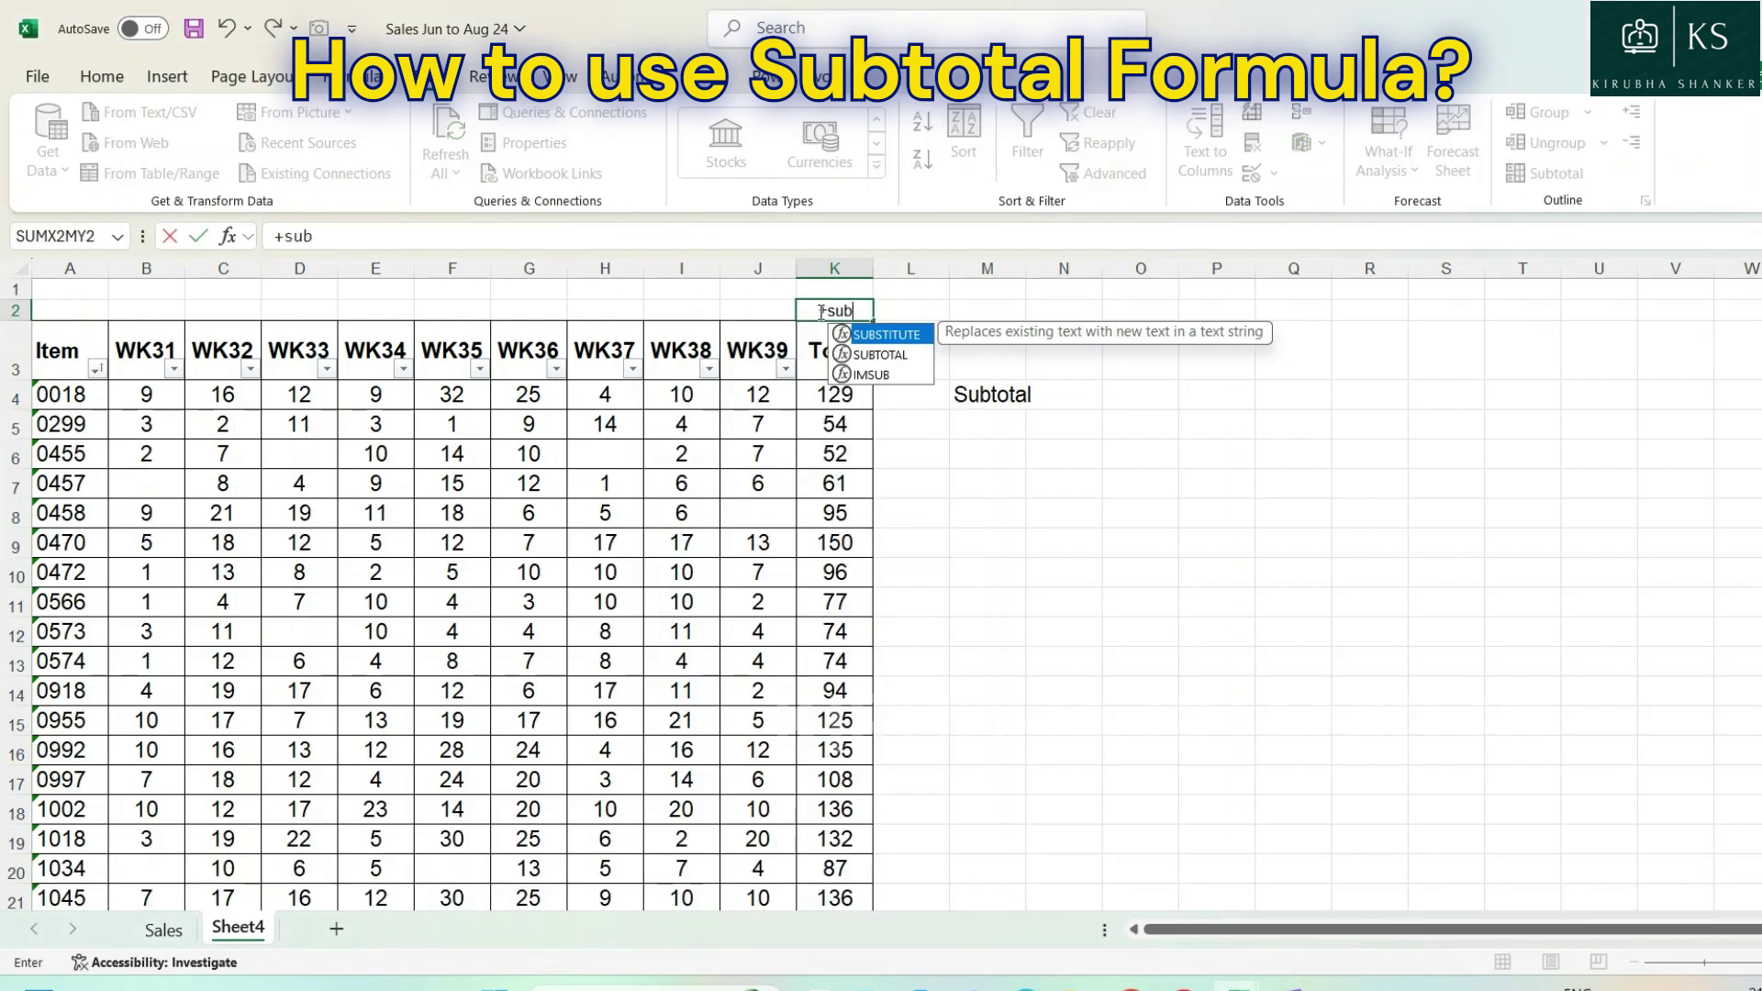
double_click(866, 354)
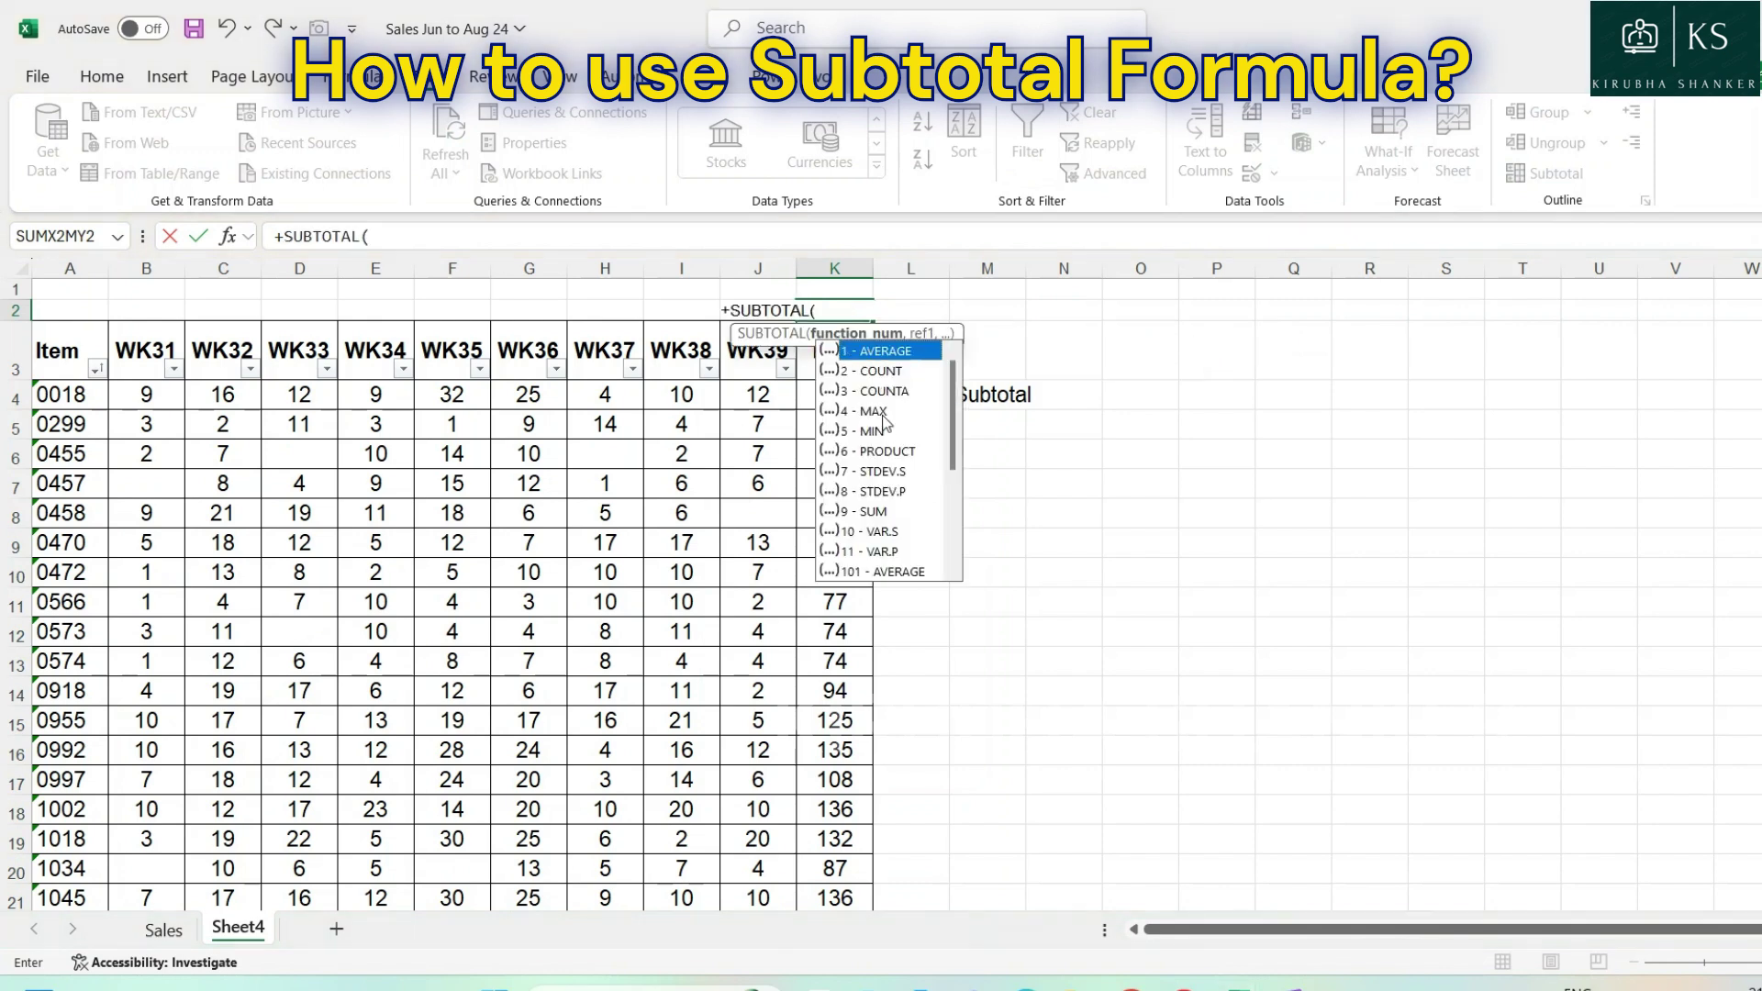
scroll(904, 429, down, 1)
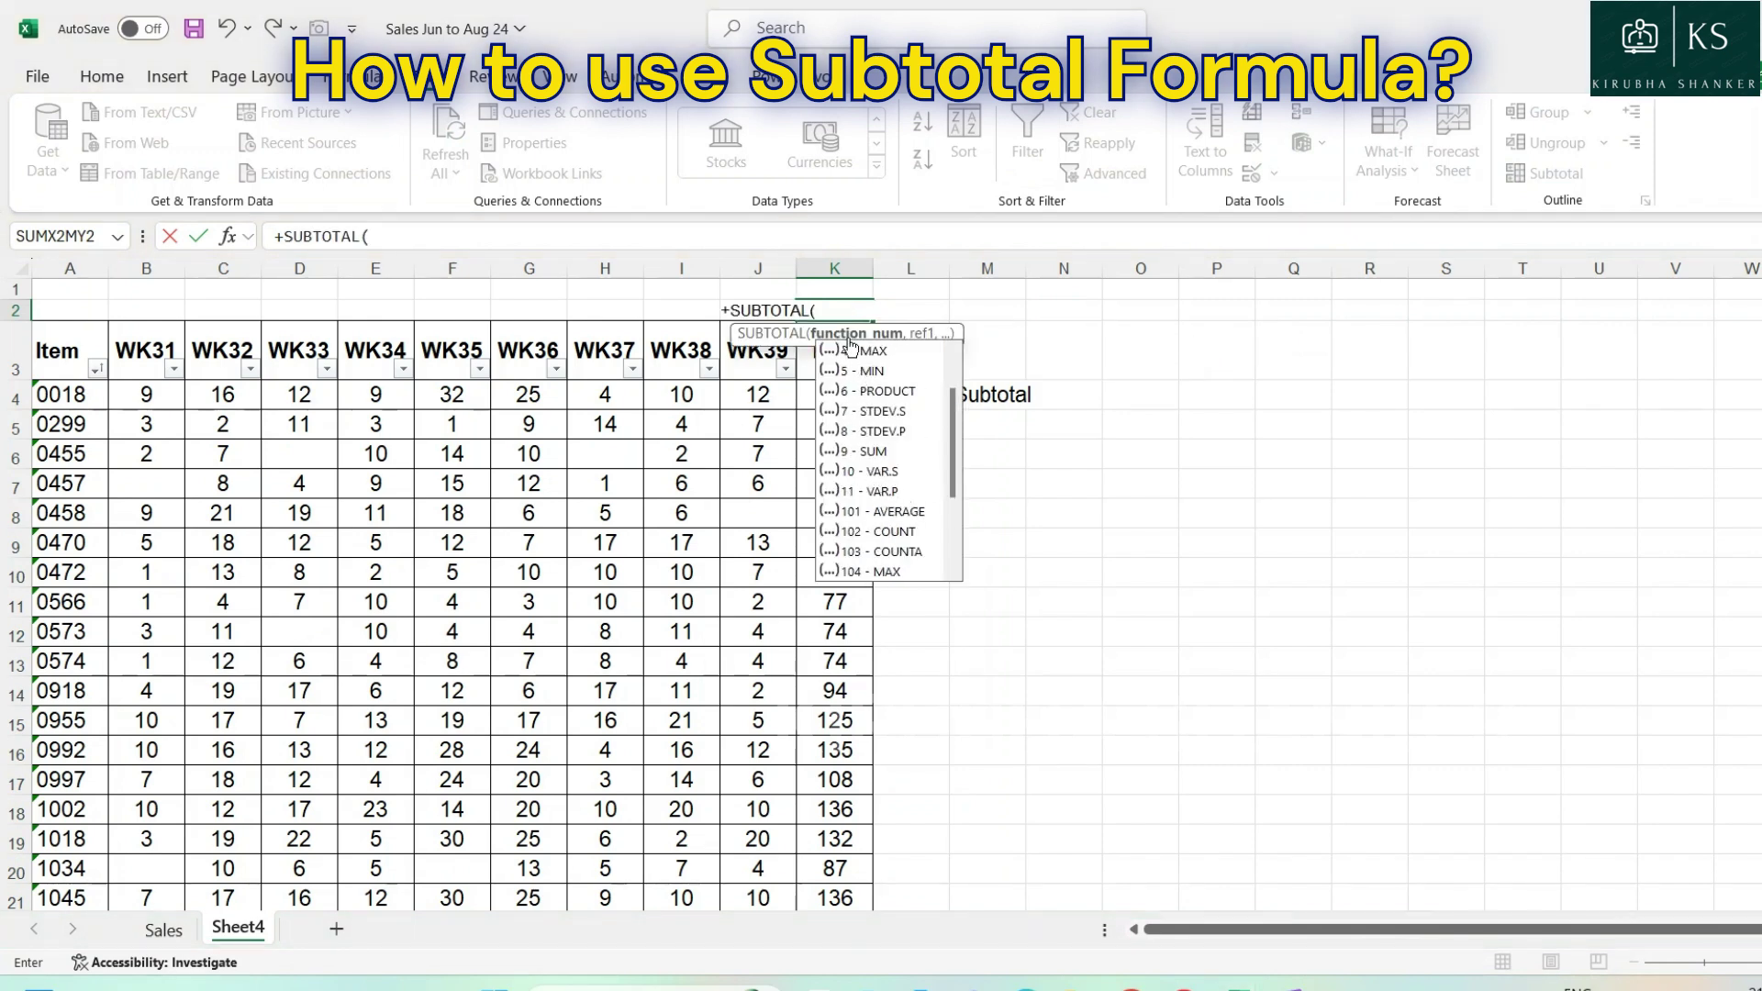
click(845, 310)
text(9,)
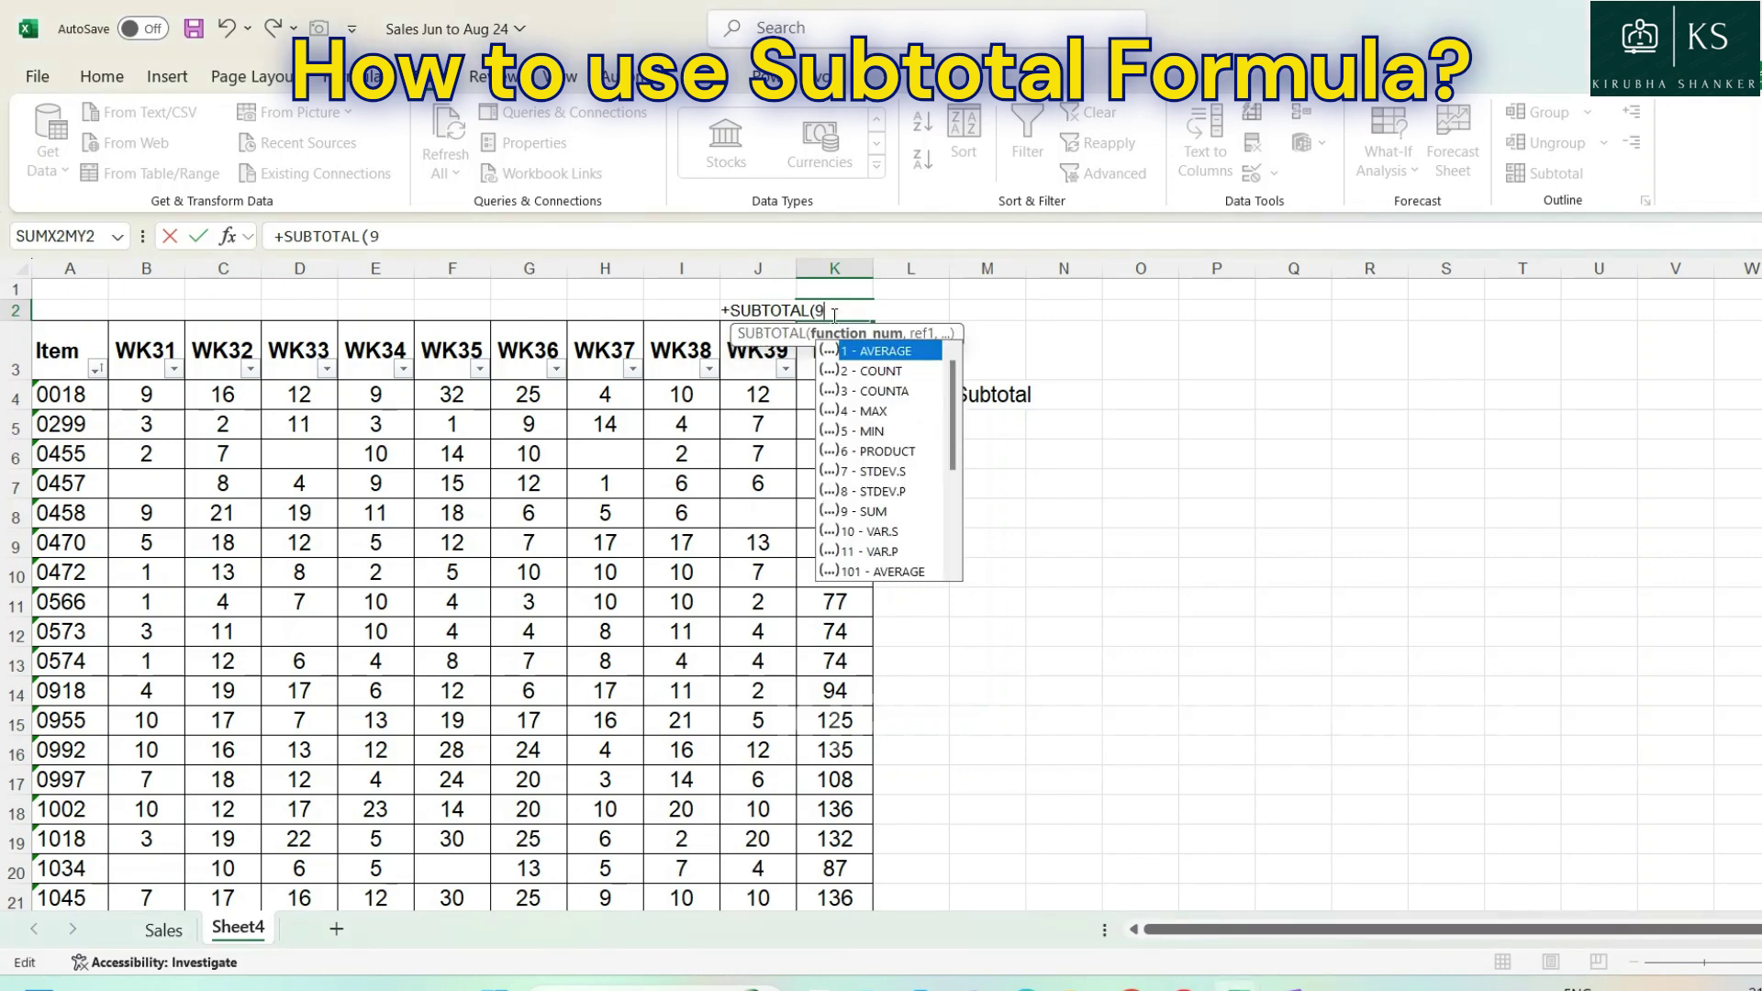
drag(835, 394, 836, 864)
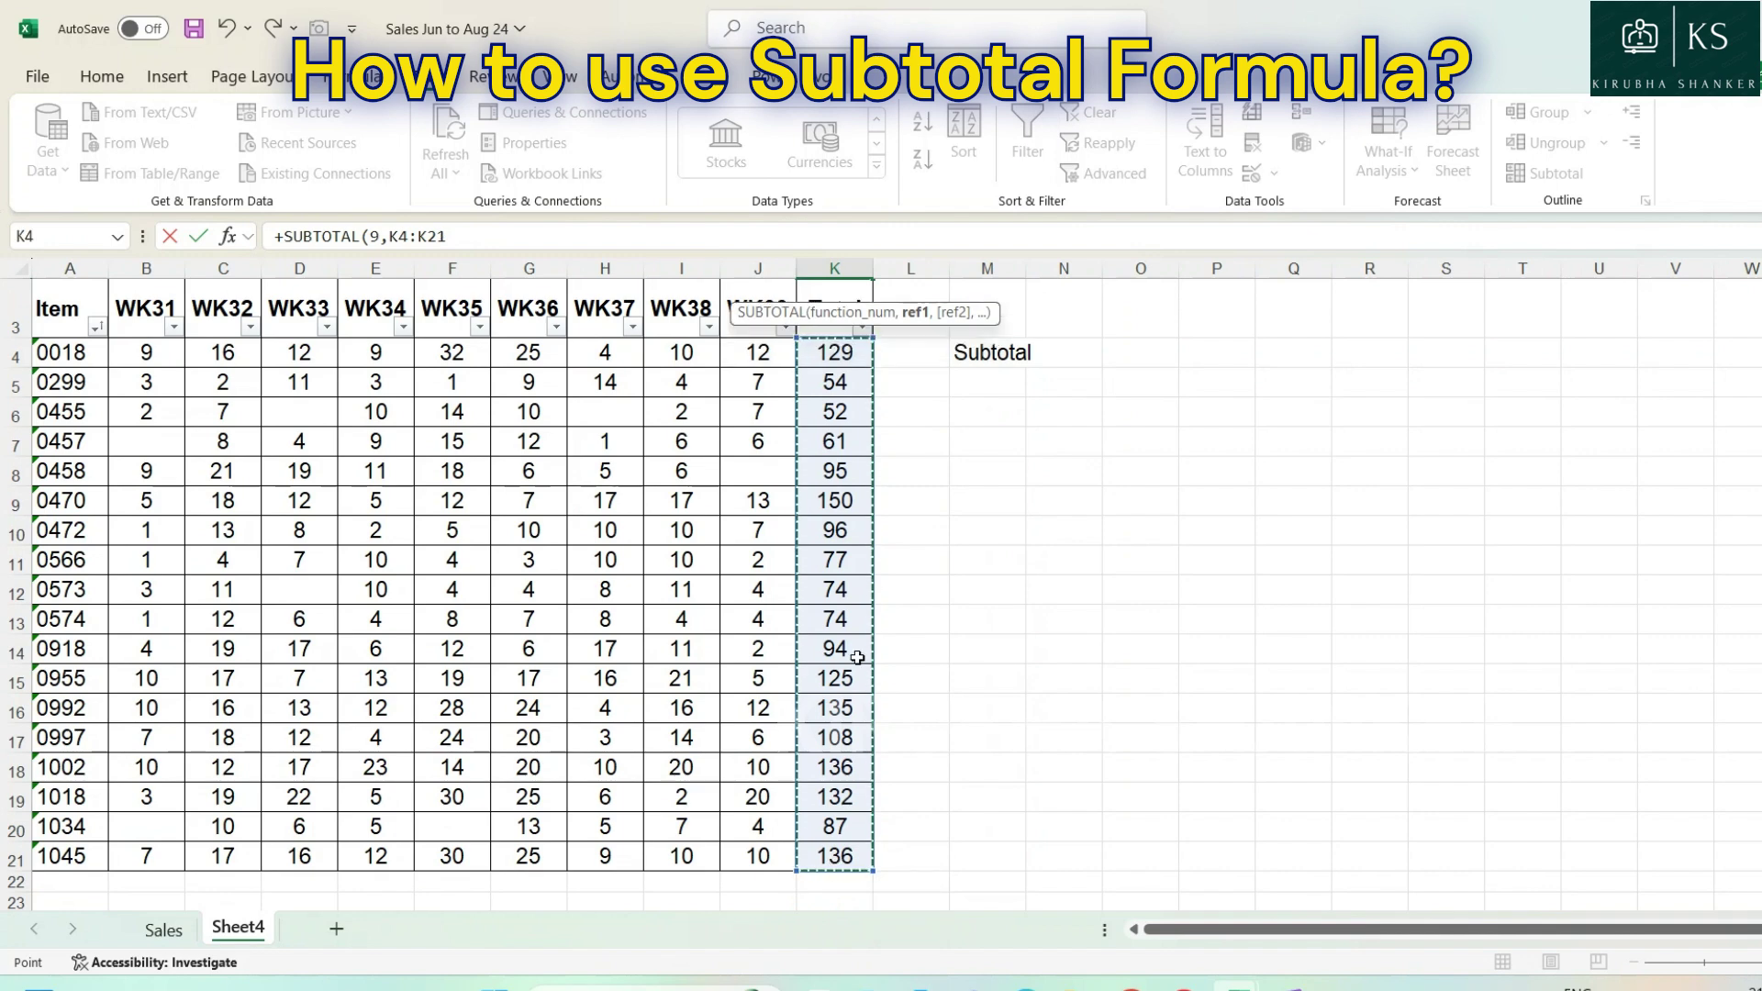
scroll(840, 624, up, 1)
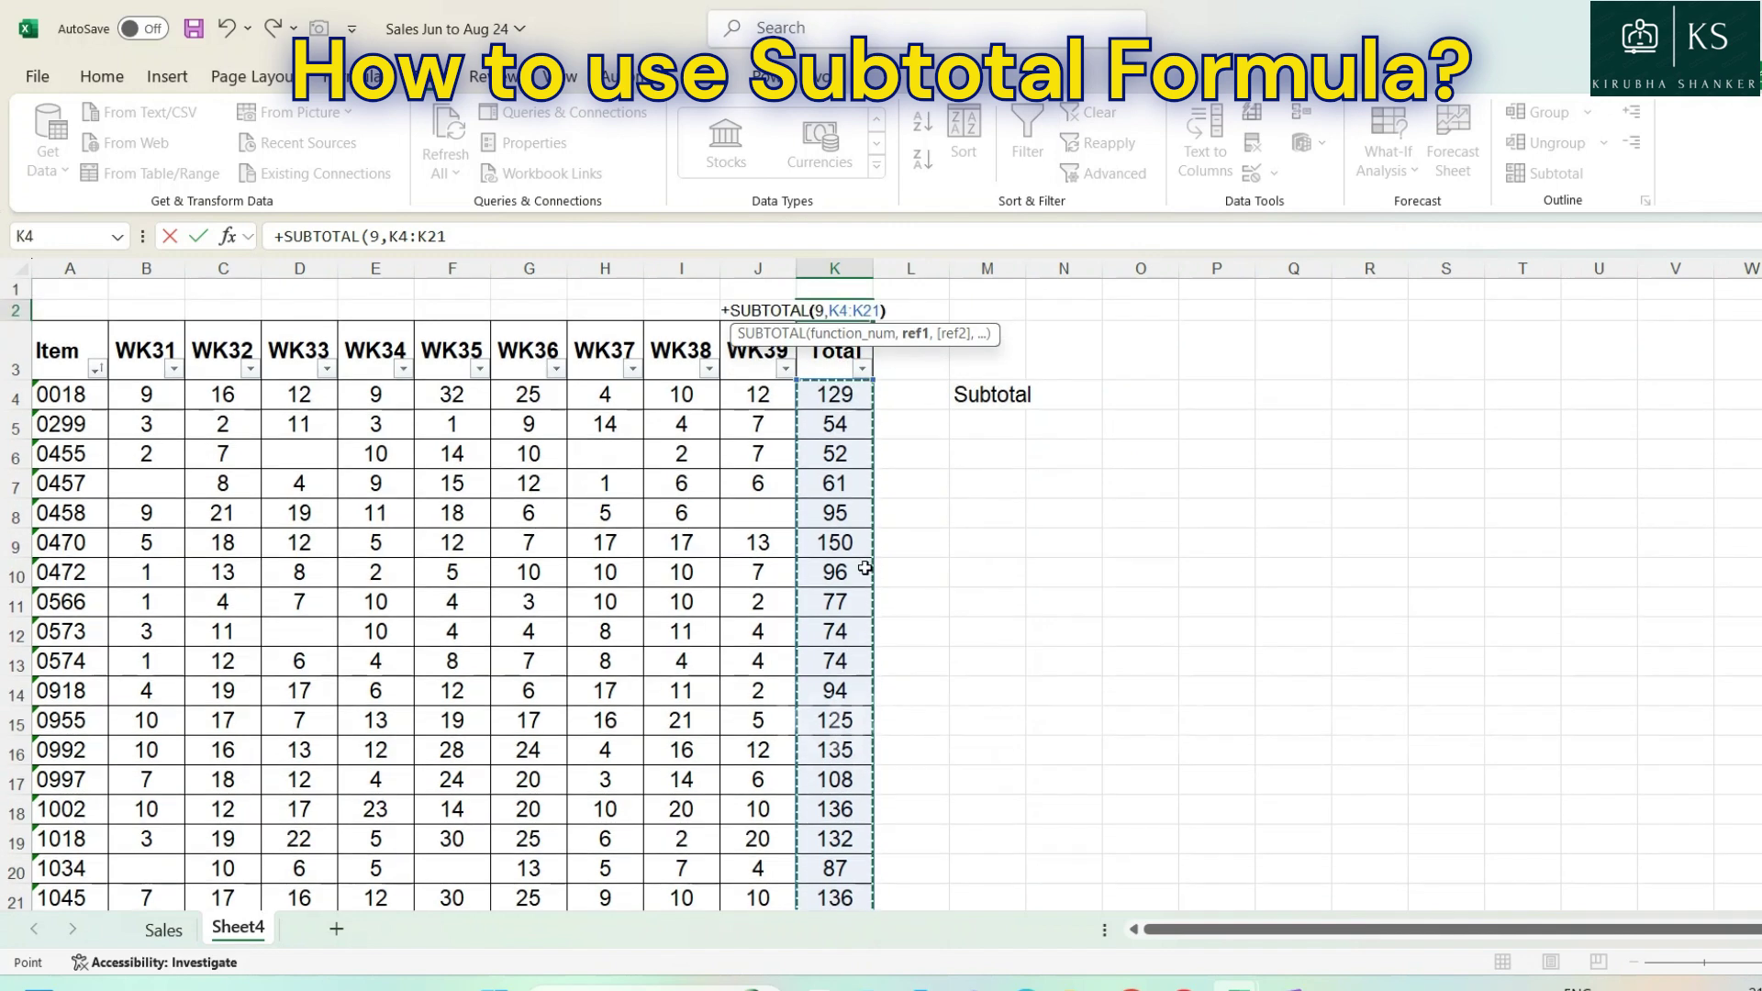
key(Return)
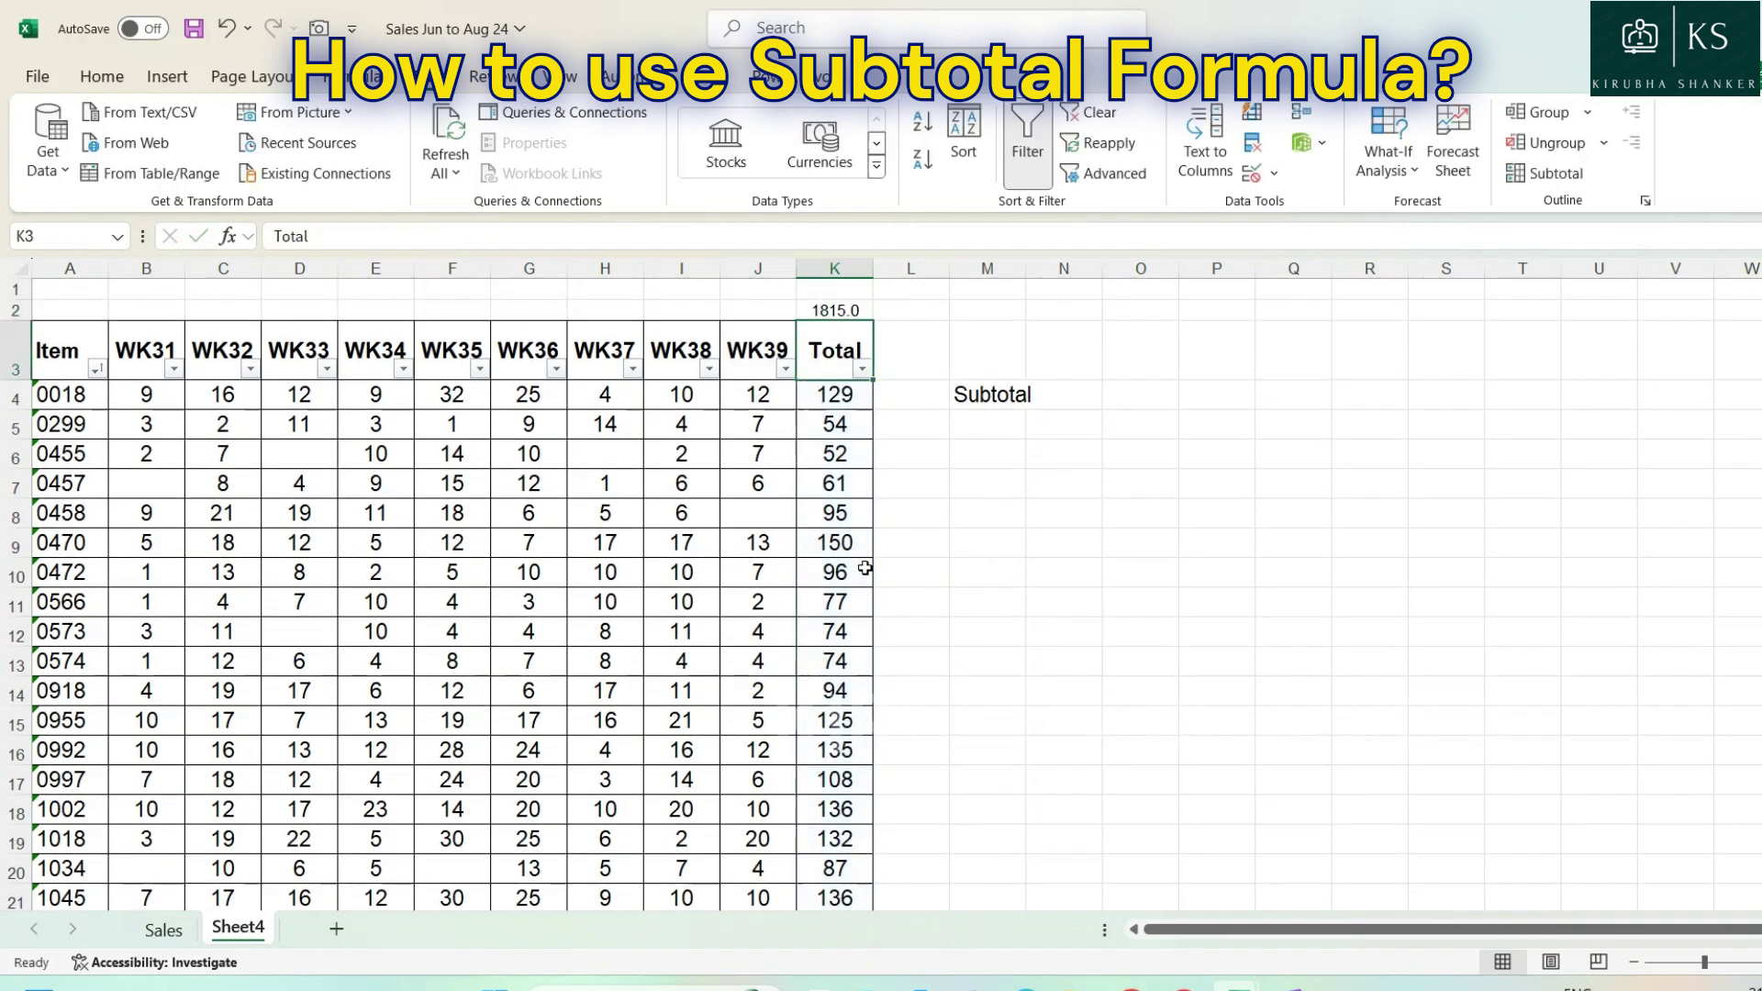
- Inspect the subtotal formula in K2 and filter the Total column to values greater than 70
click(858, 310)
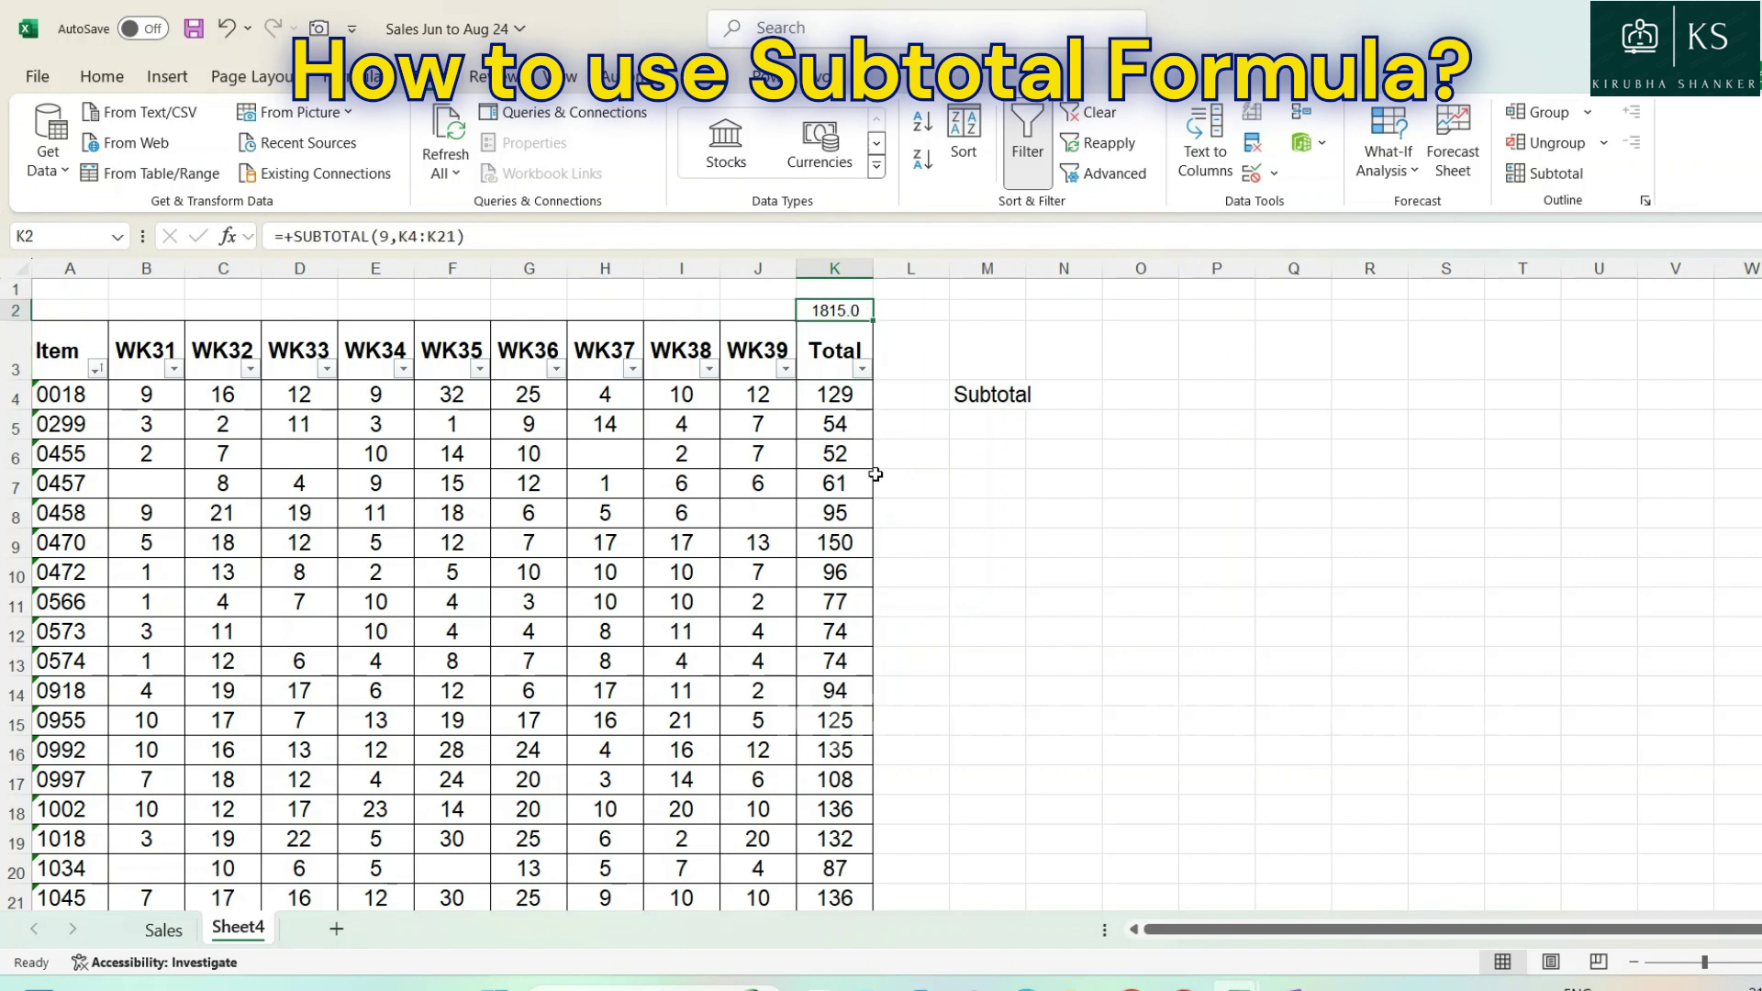
click(863, 372)
mouse_move(707, 609)
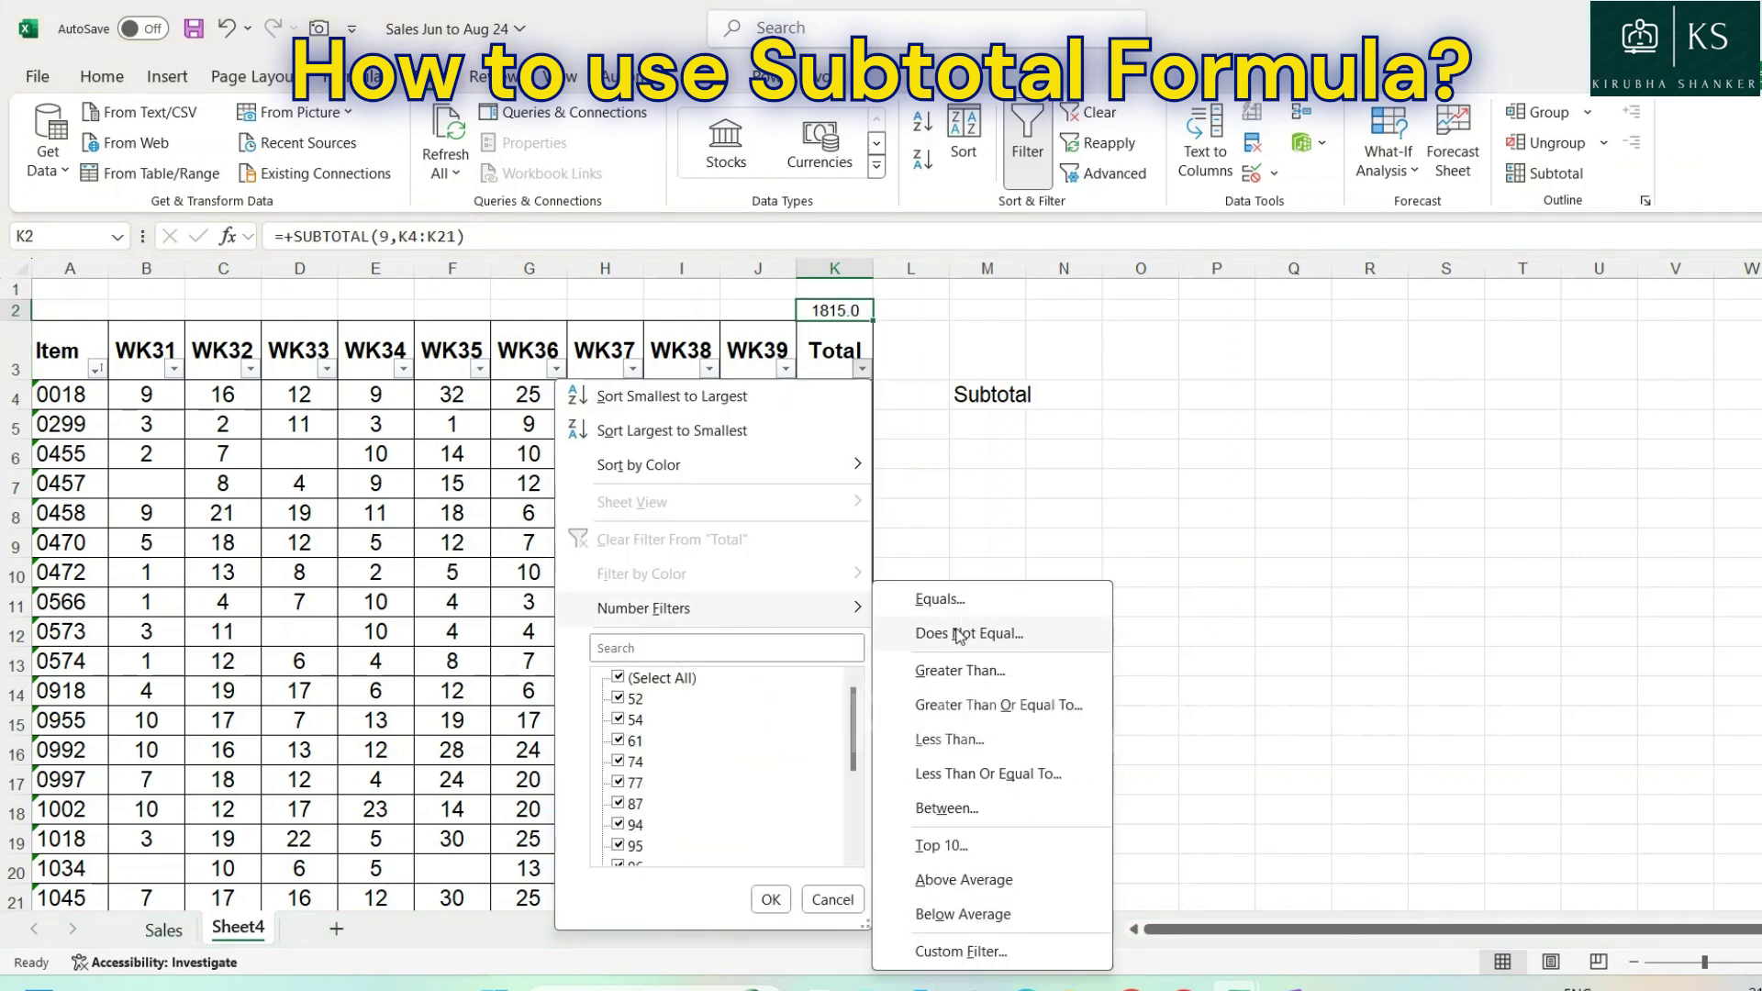
click(983, 667)
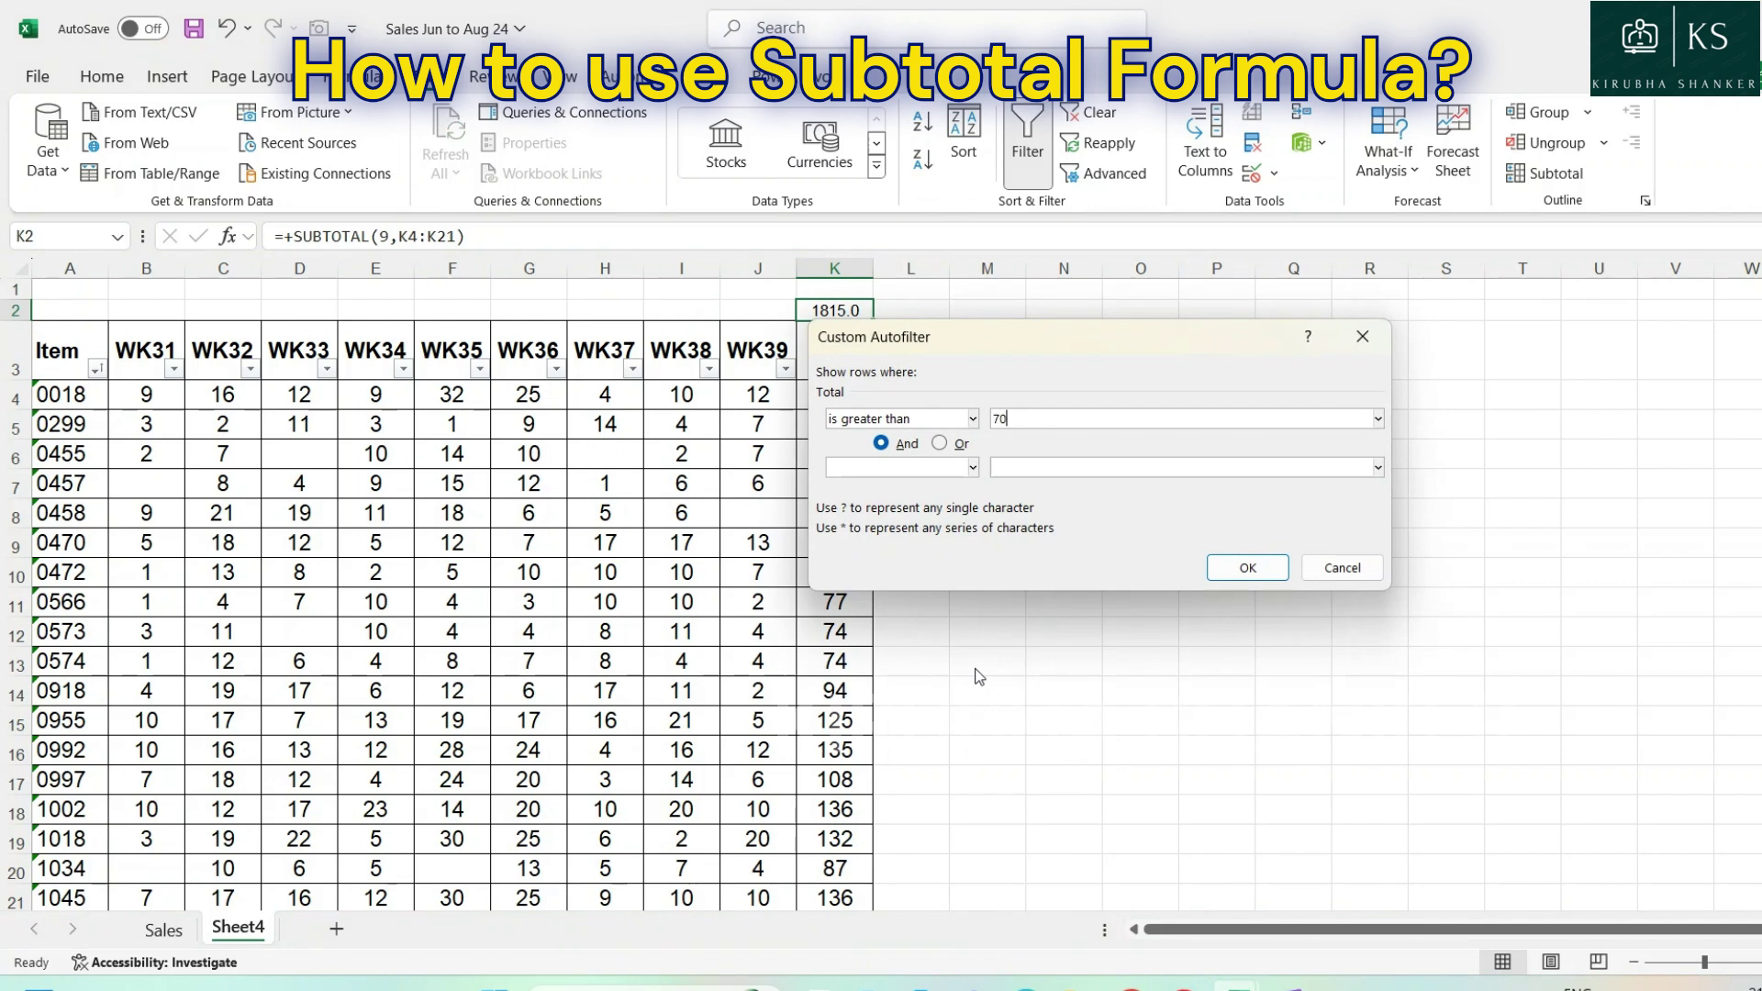
key(Return)
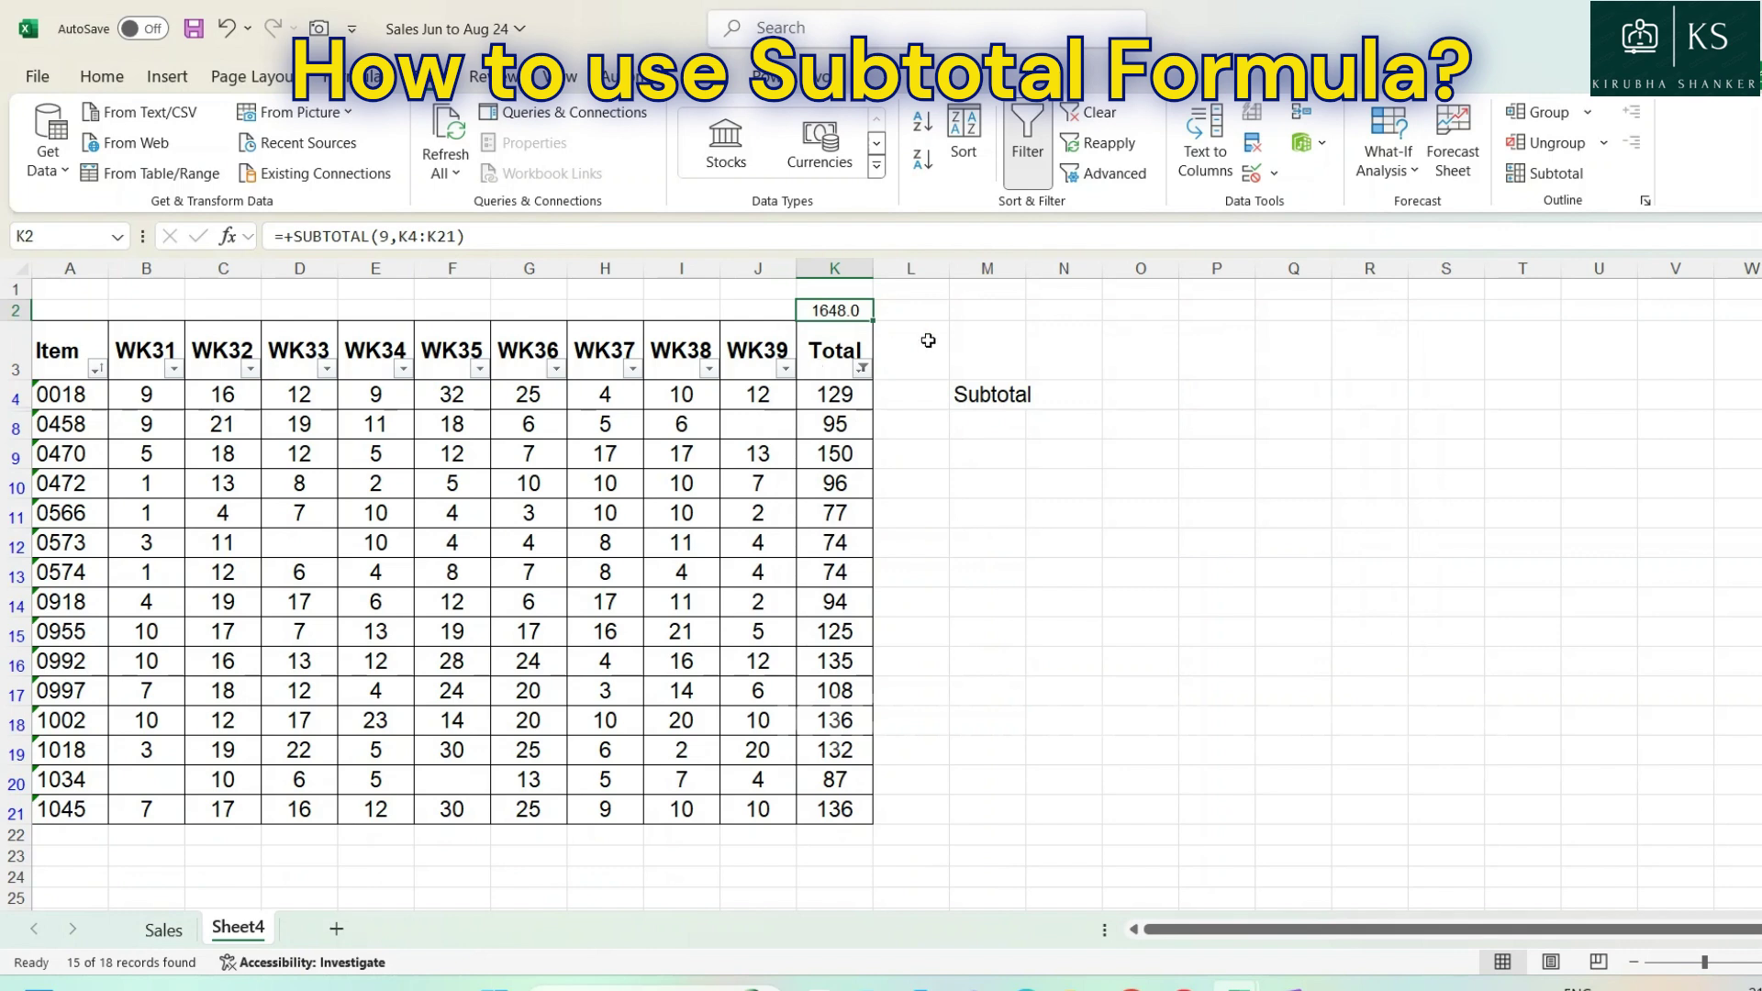
- Fill the subtotal formula from K2 across row 2 to B2, and check the copies in I2 and B2
drag(876, 323, 163, 326)
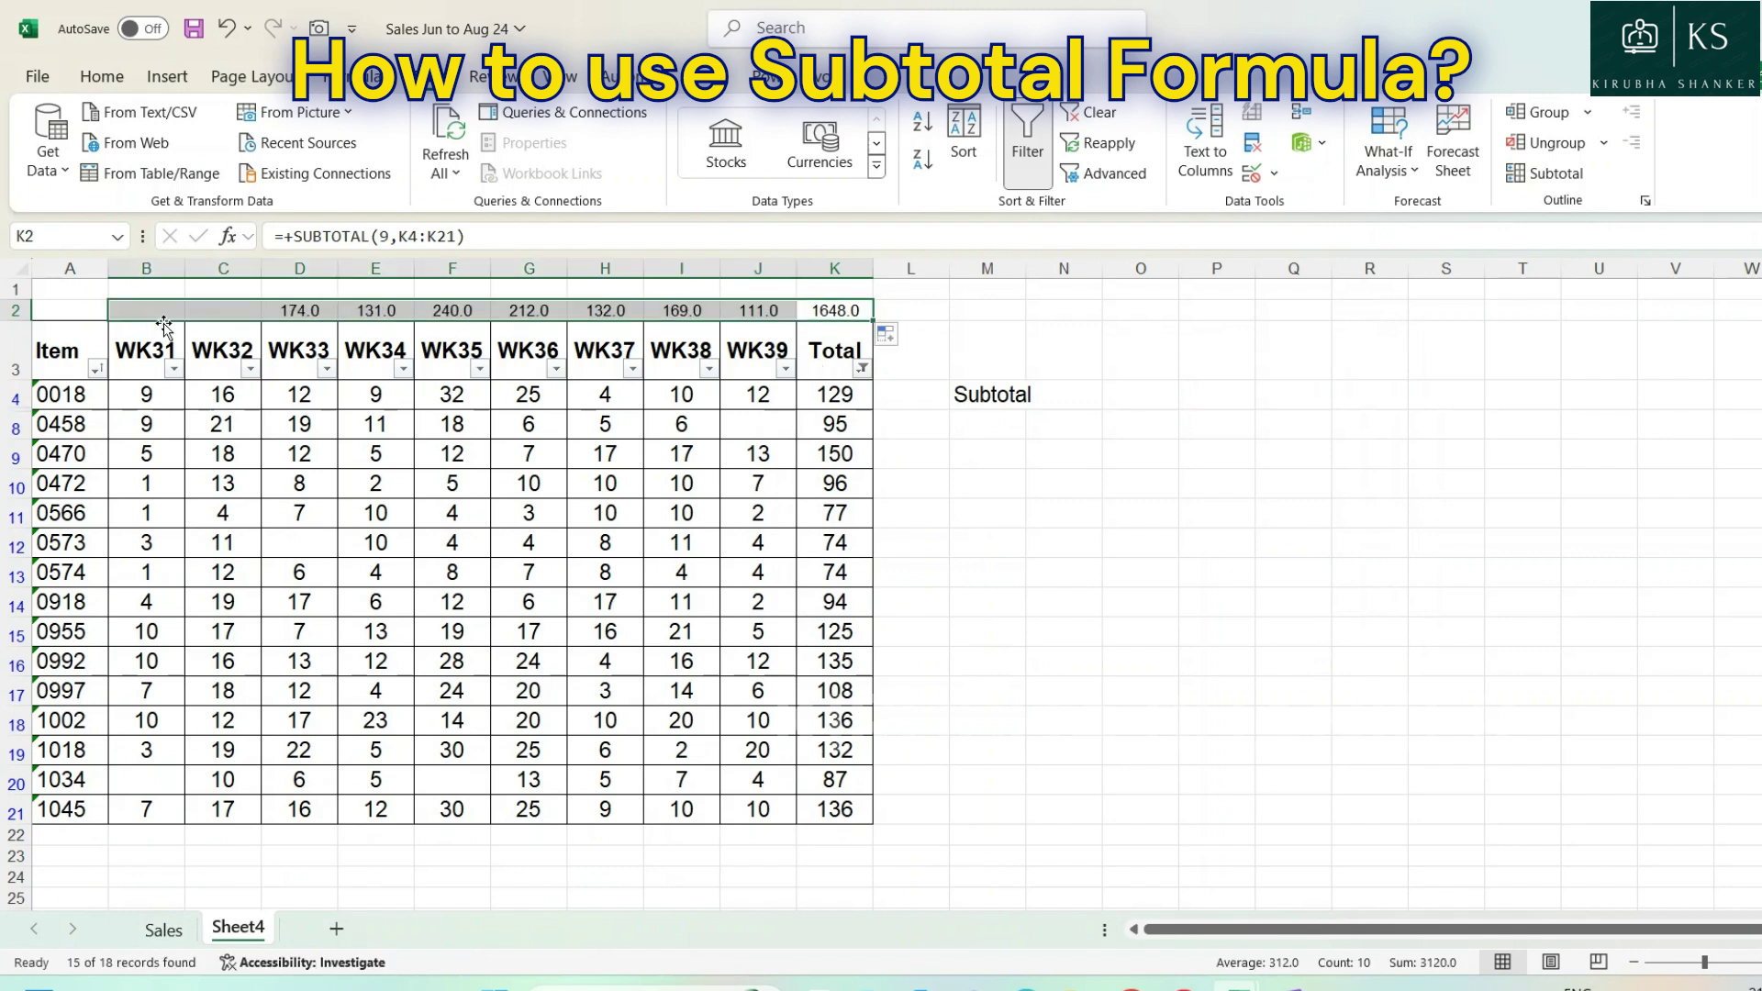
double_click(677, 310)
key(Escape)
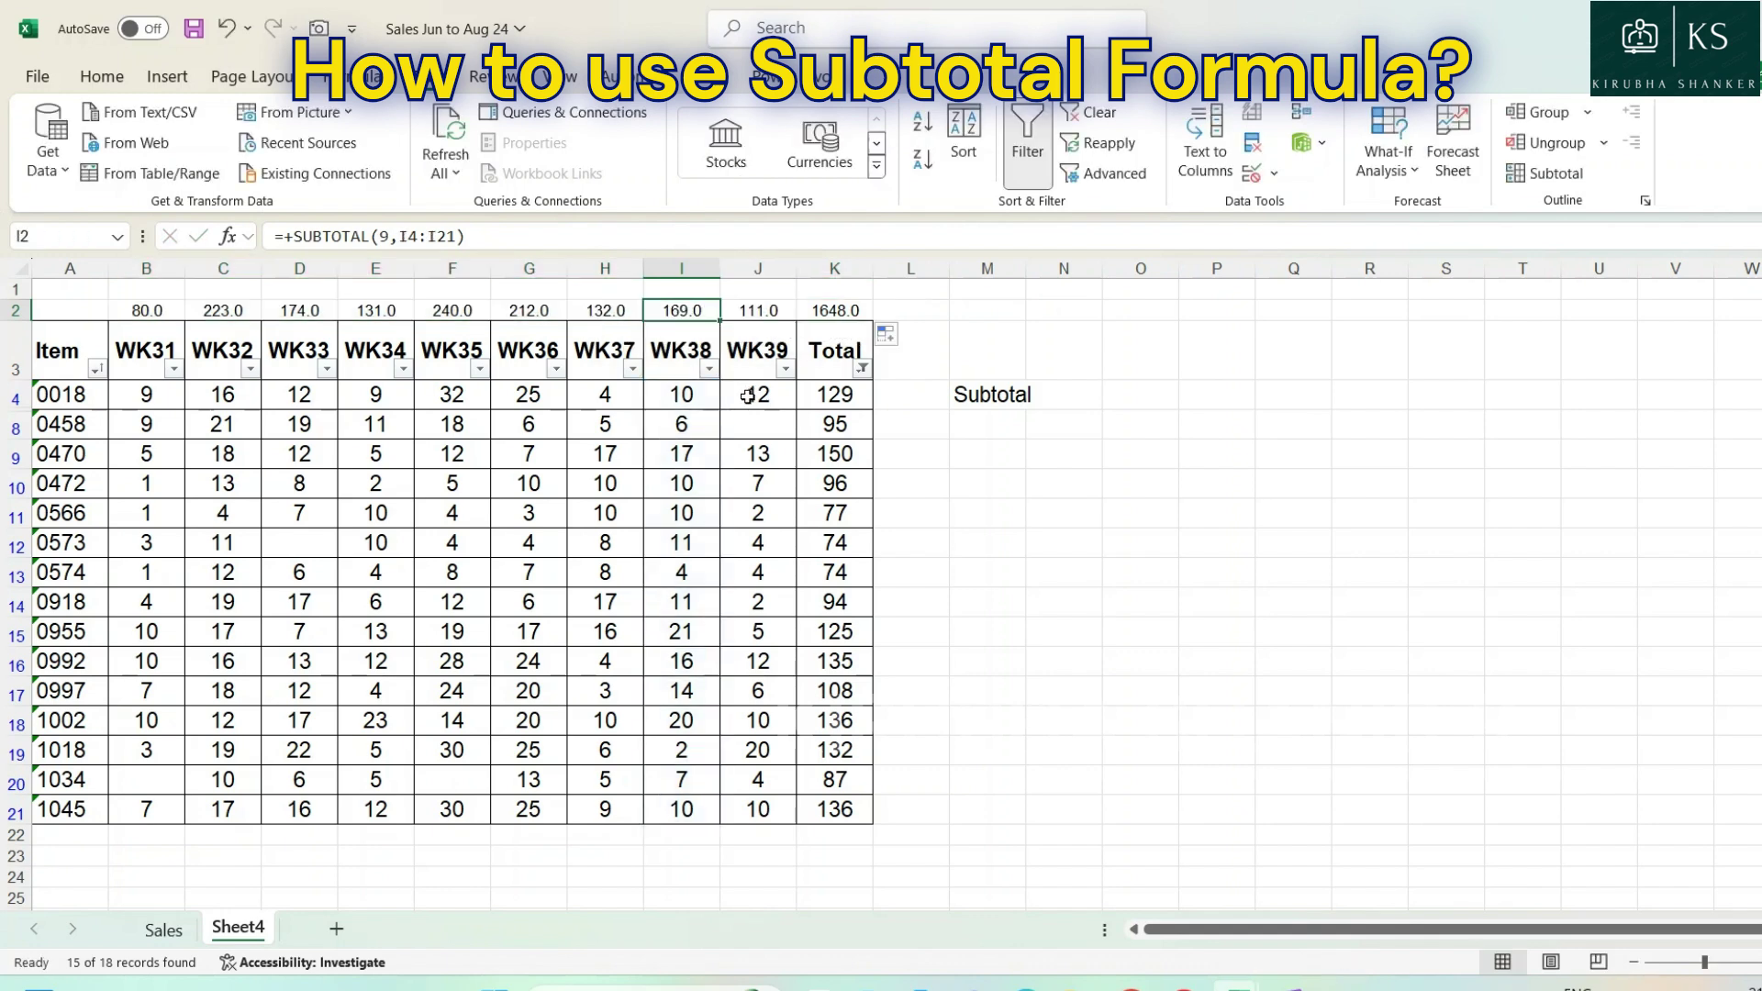
click(164, 305)
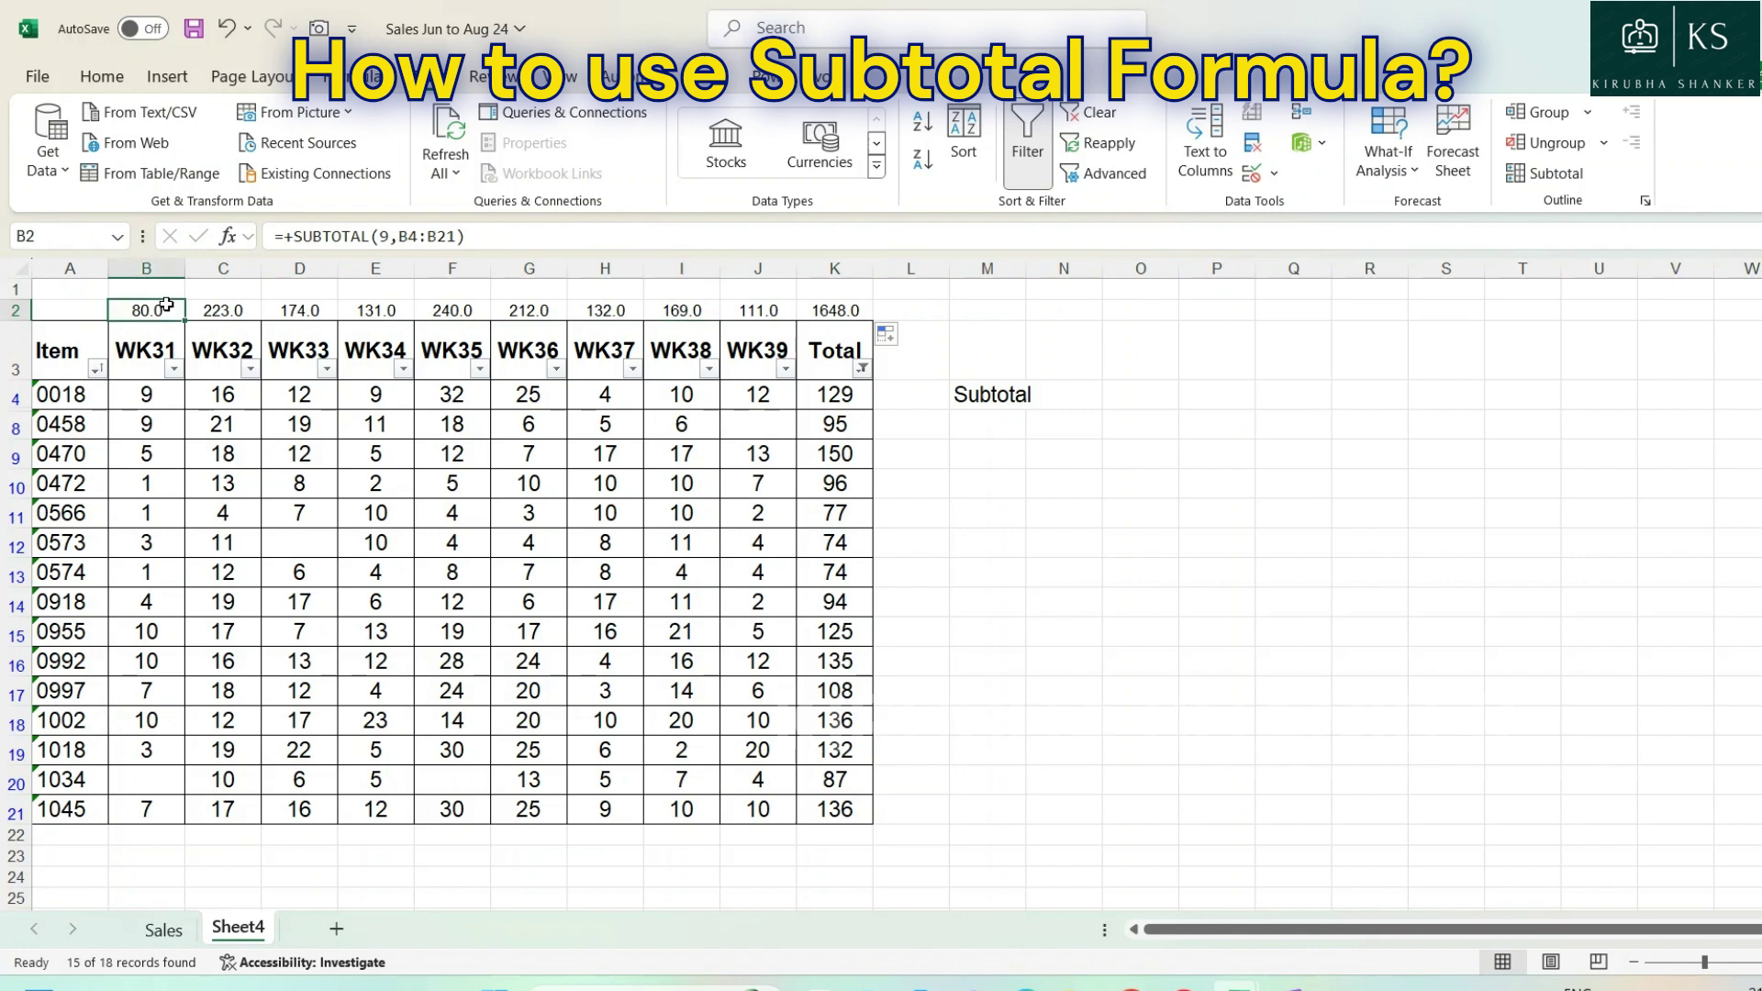
- Clear the filter from the Total column so all item rows are shown
click(856, 305)
click(863, 368)
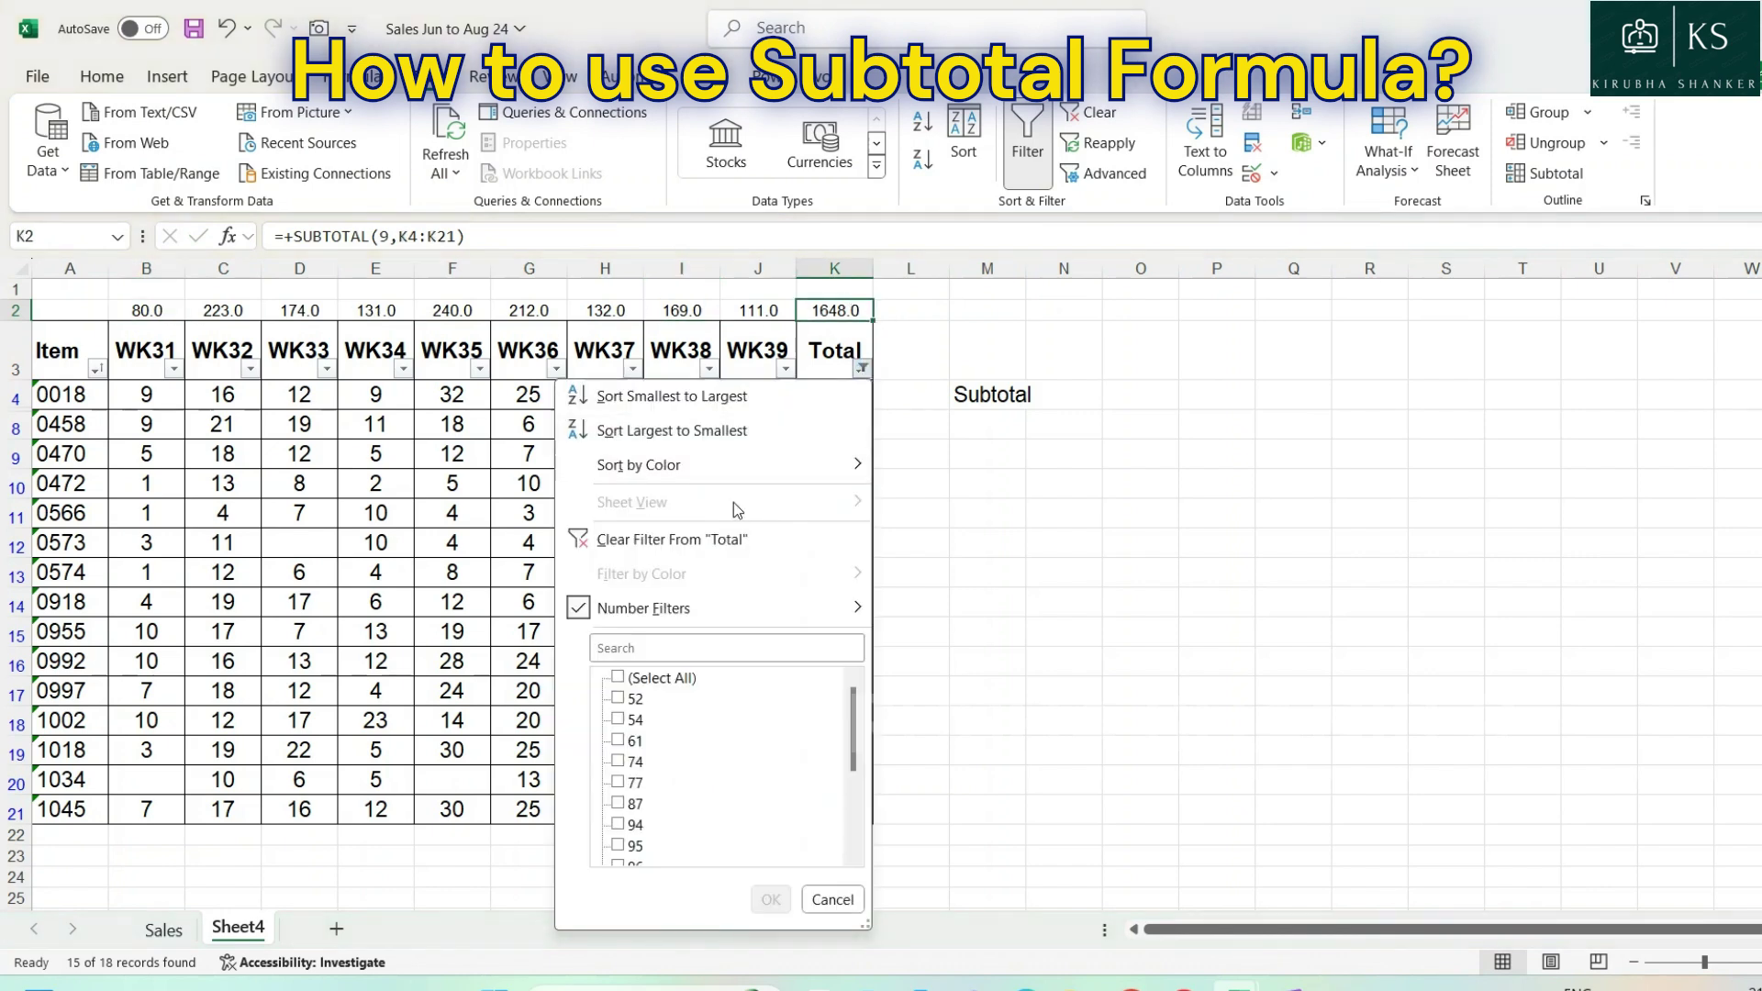
click(671, 542)
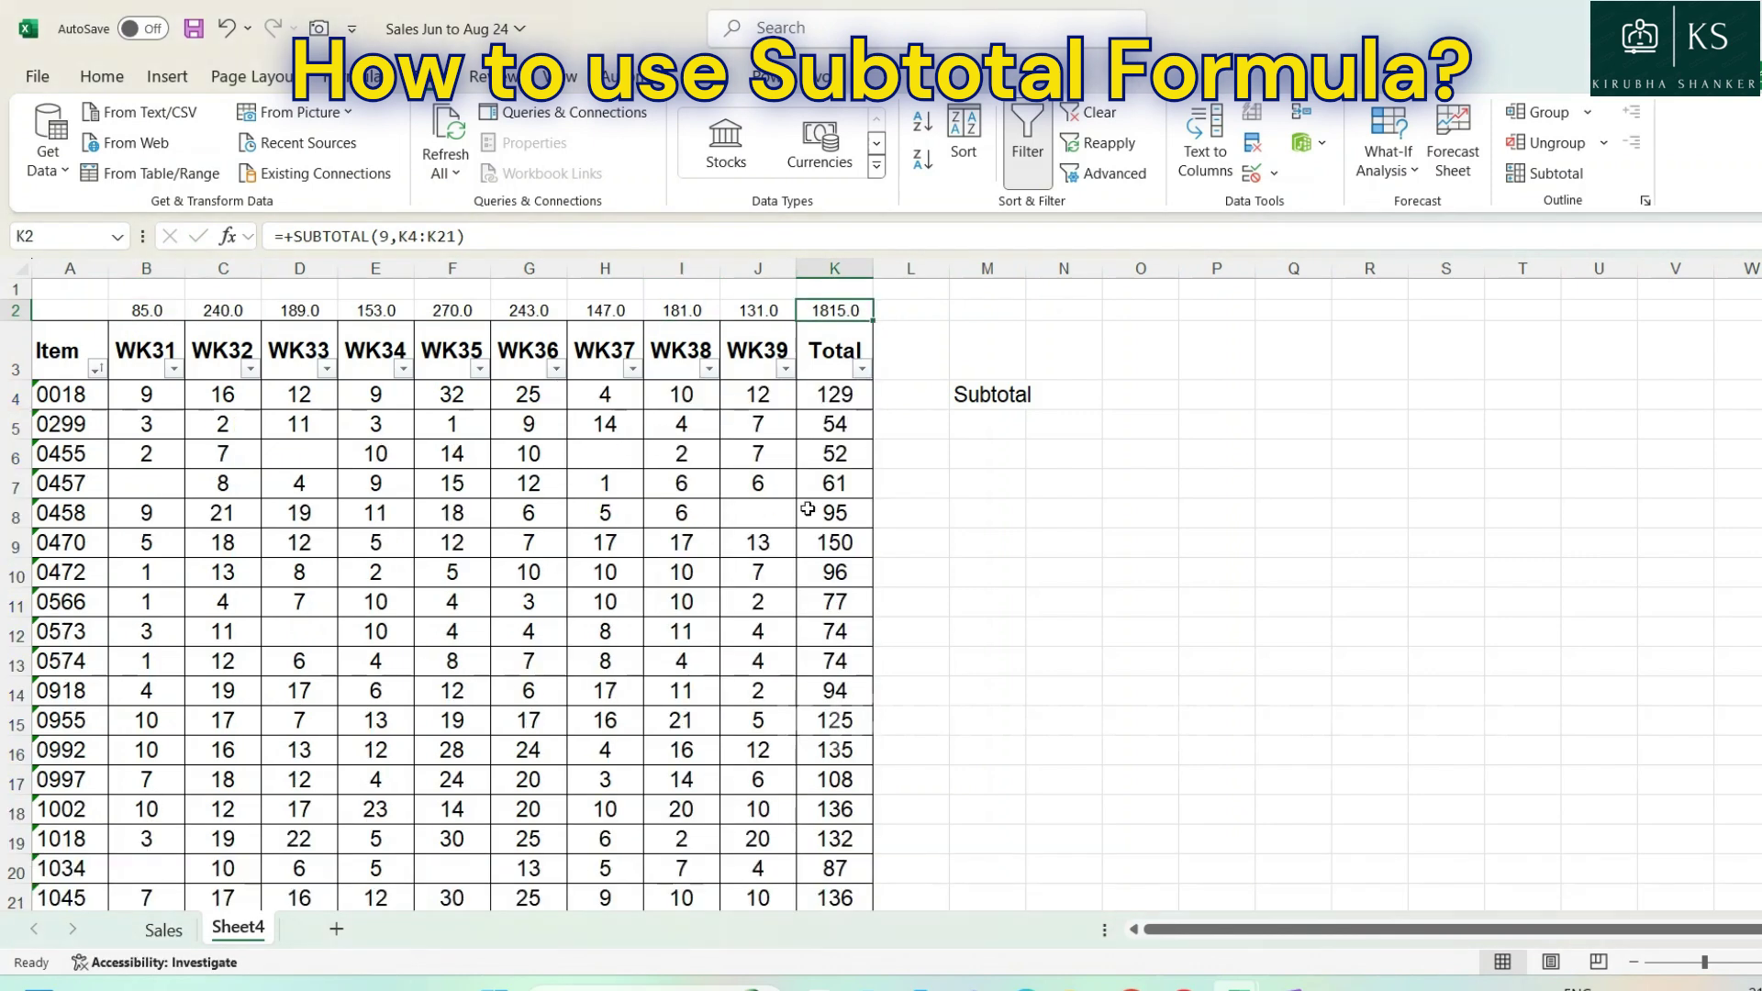
- Change the formula in K2 to =+SUBTOTAL(2,K4:K21), using the COUNT function number
double_click(840, 309)
click(835, 310)
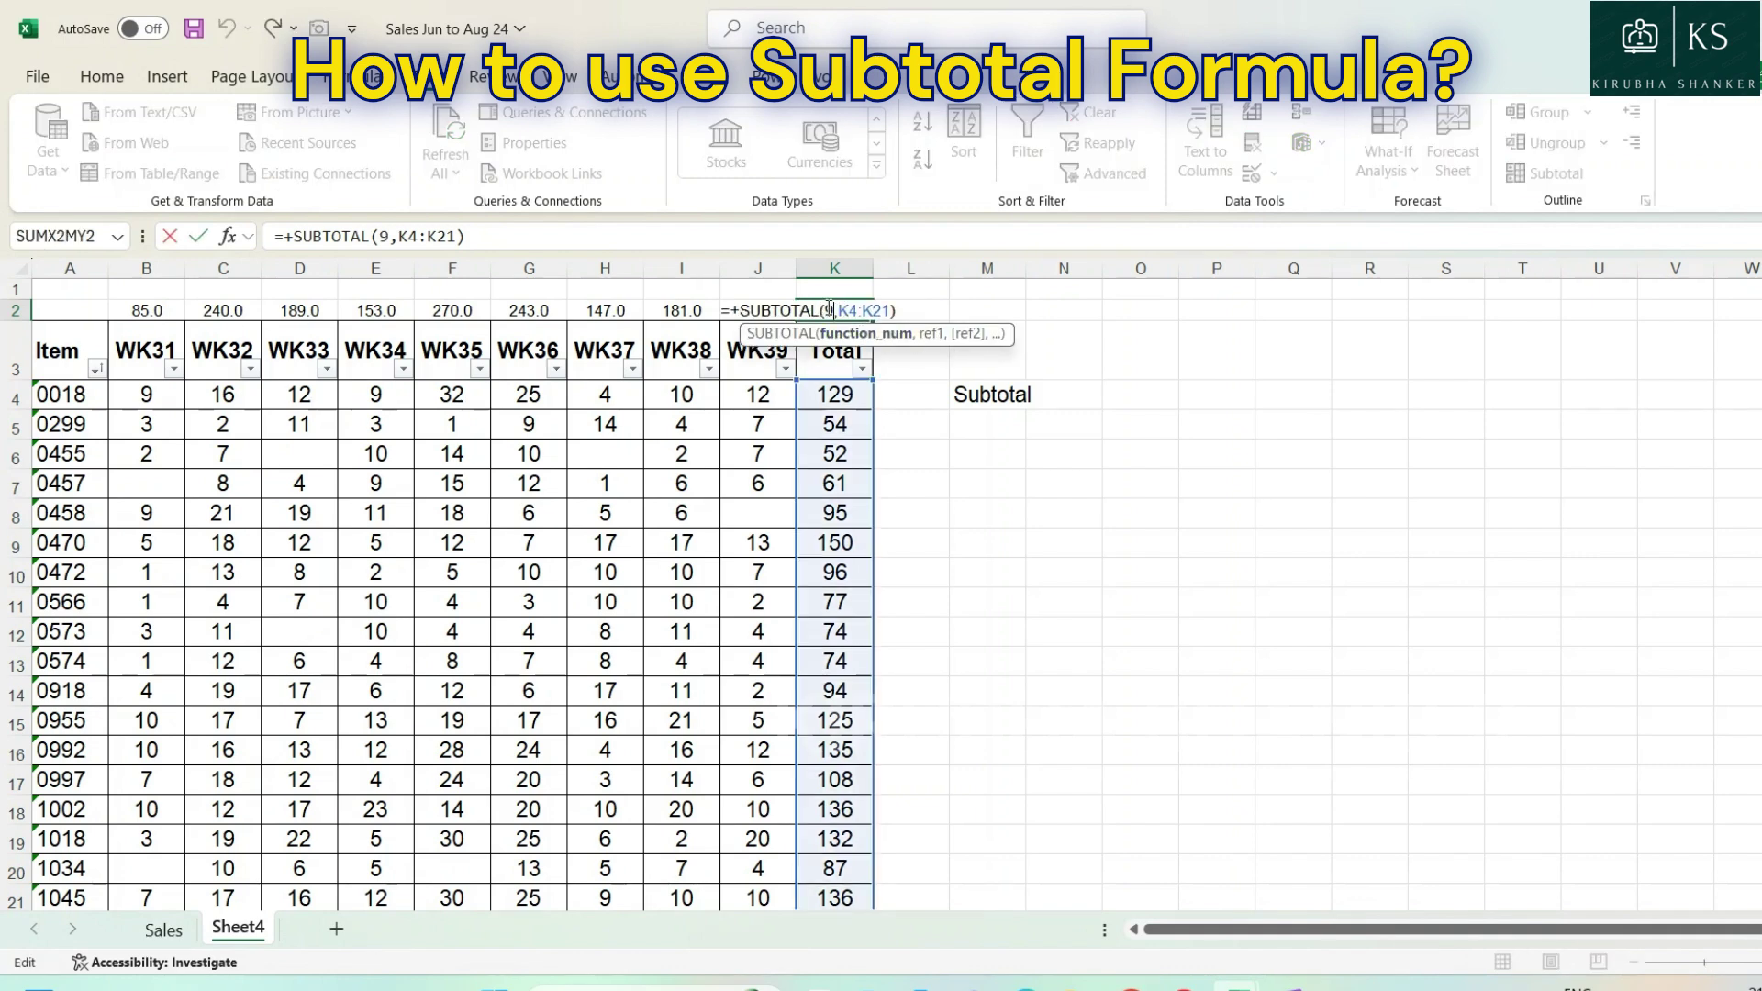
drag(831, 310, 991, 315)
key(BackSpace)
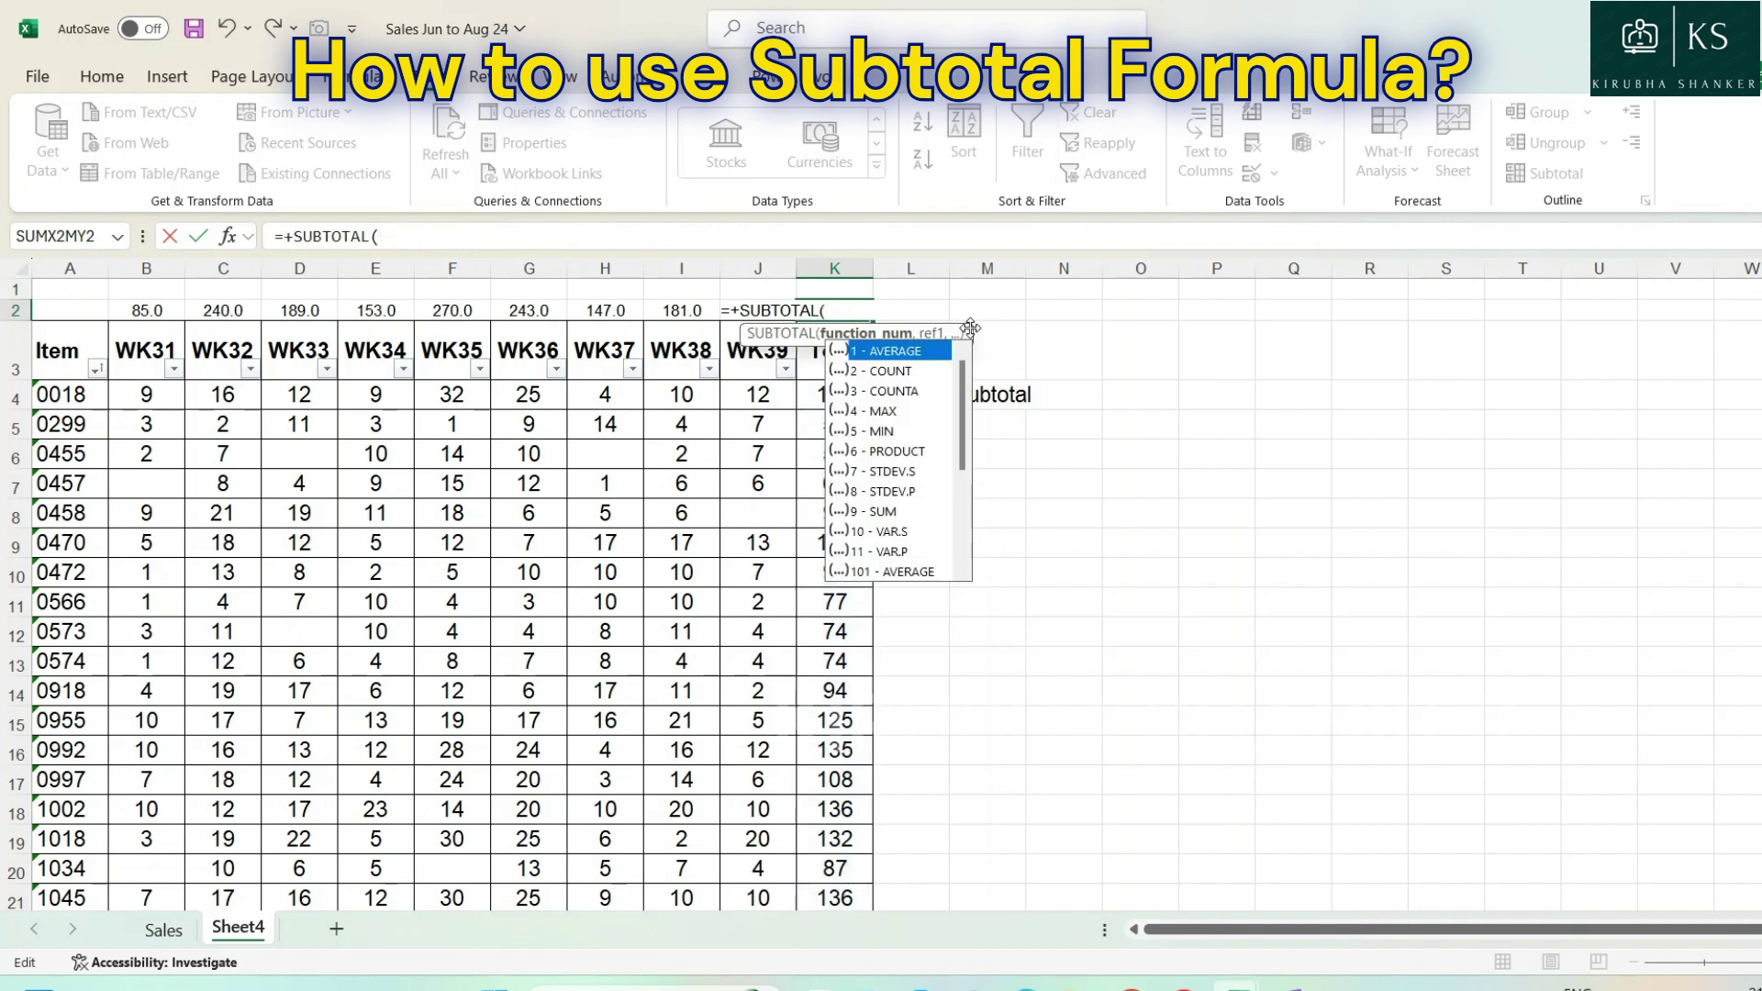
double_click(899, 372)
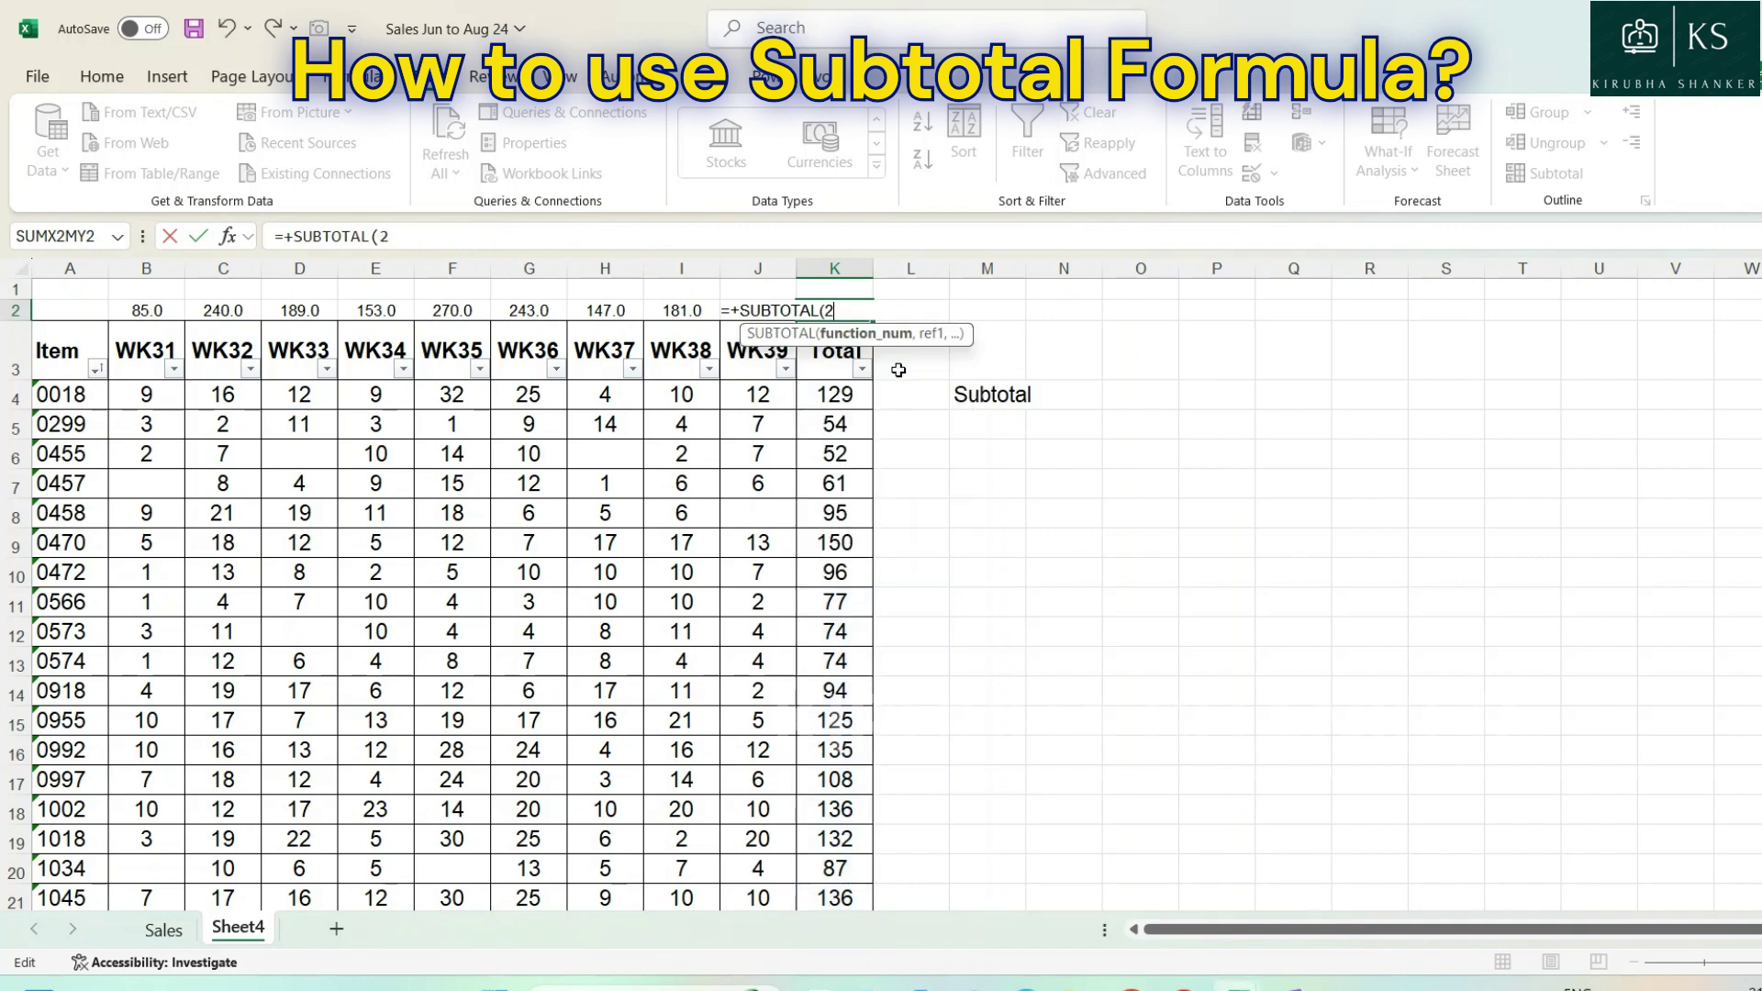
text(,)
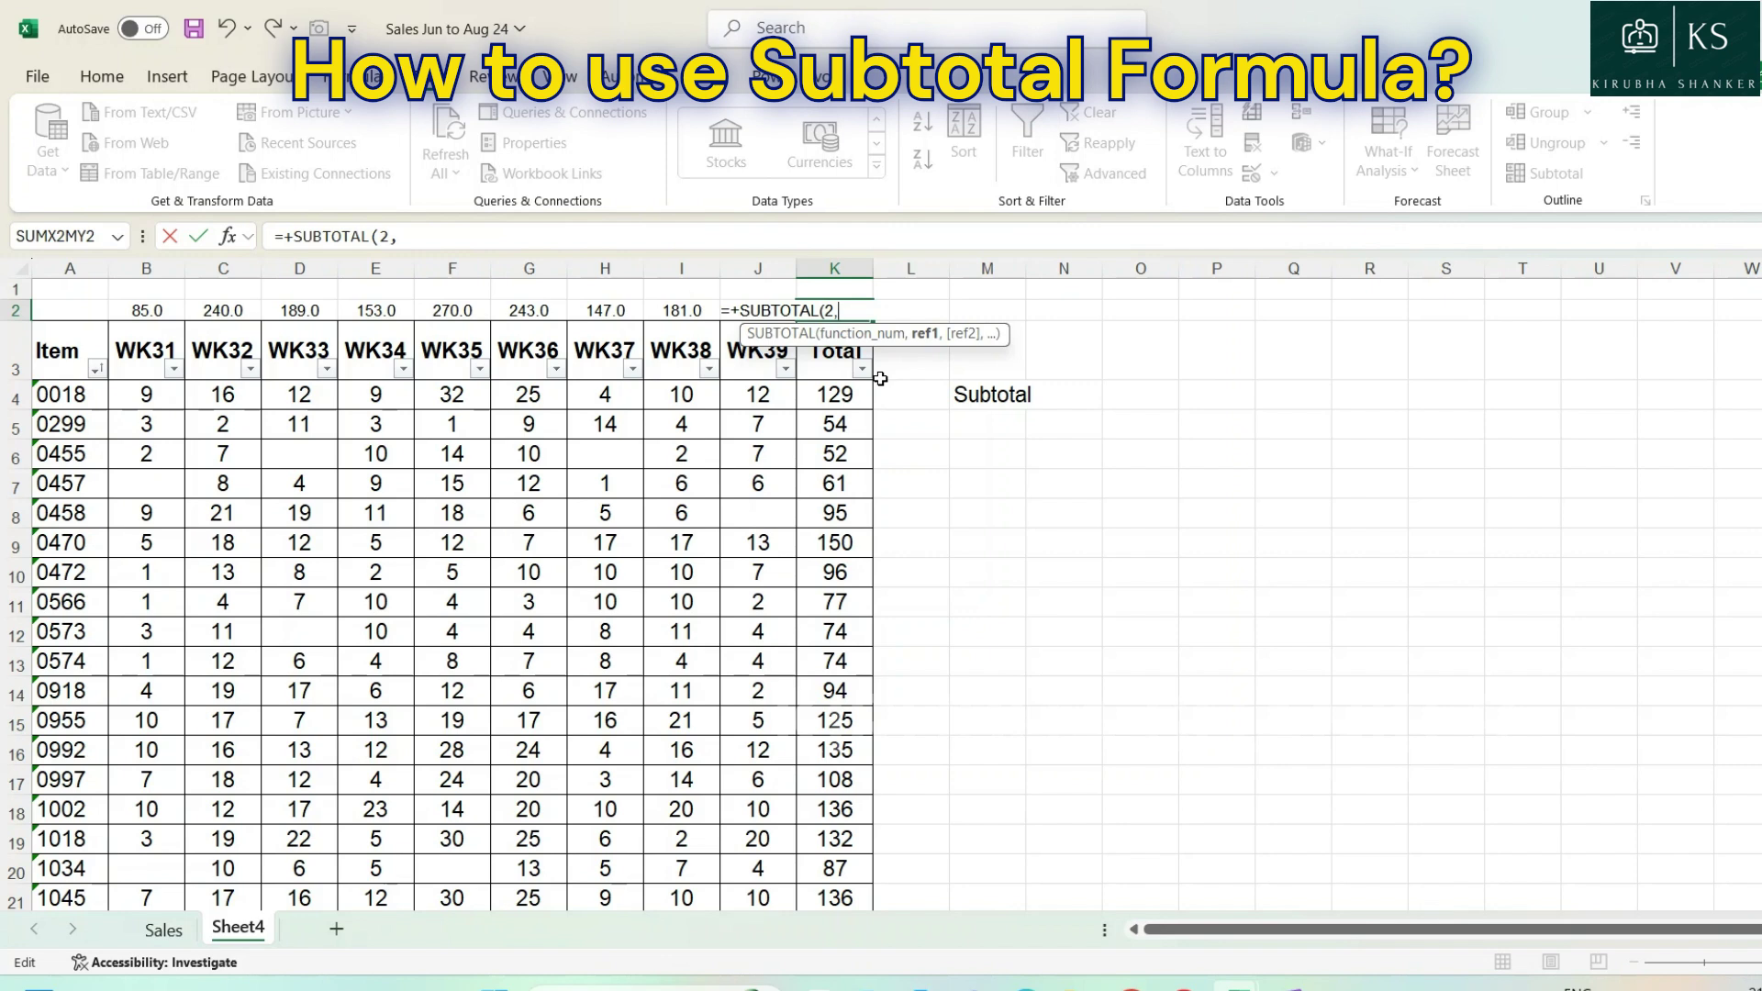
click(862, 393)
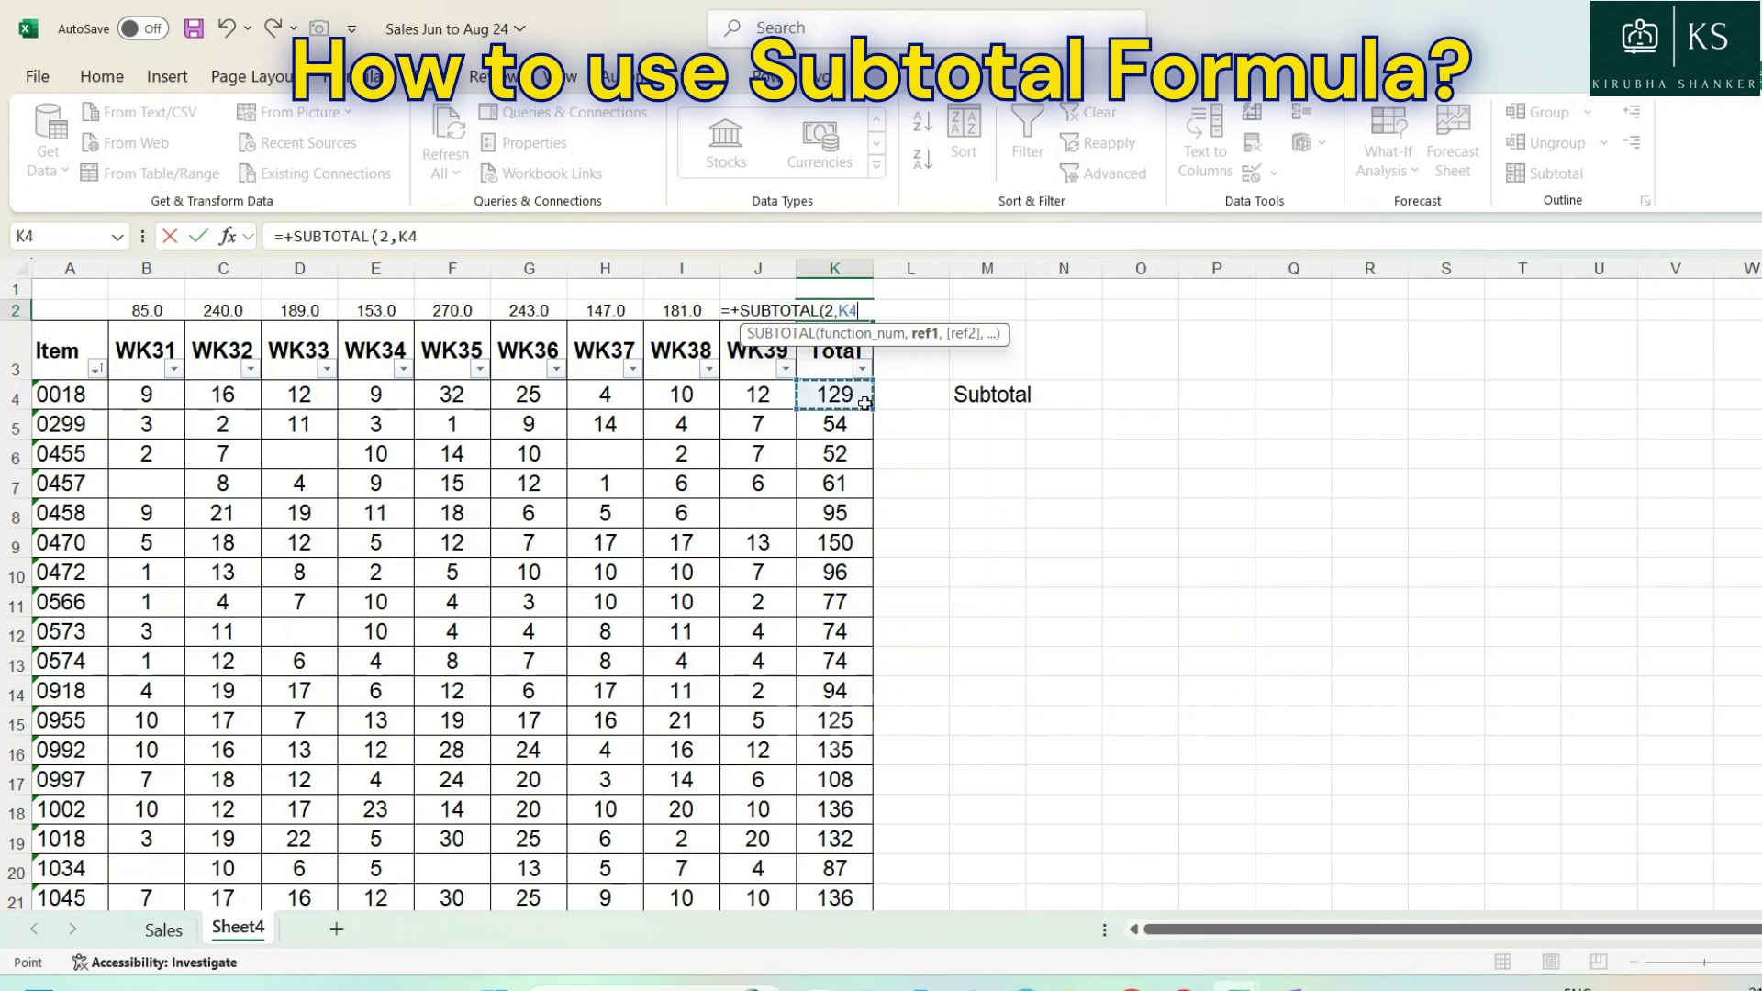
key(ctrl+shift+Down)
key(Return)
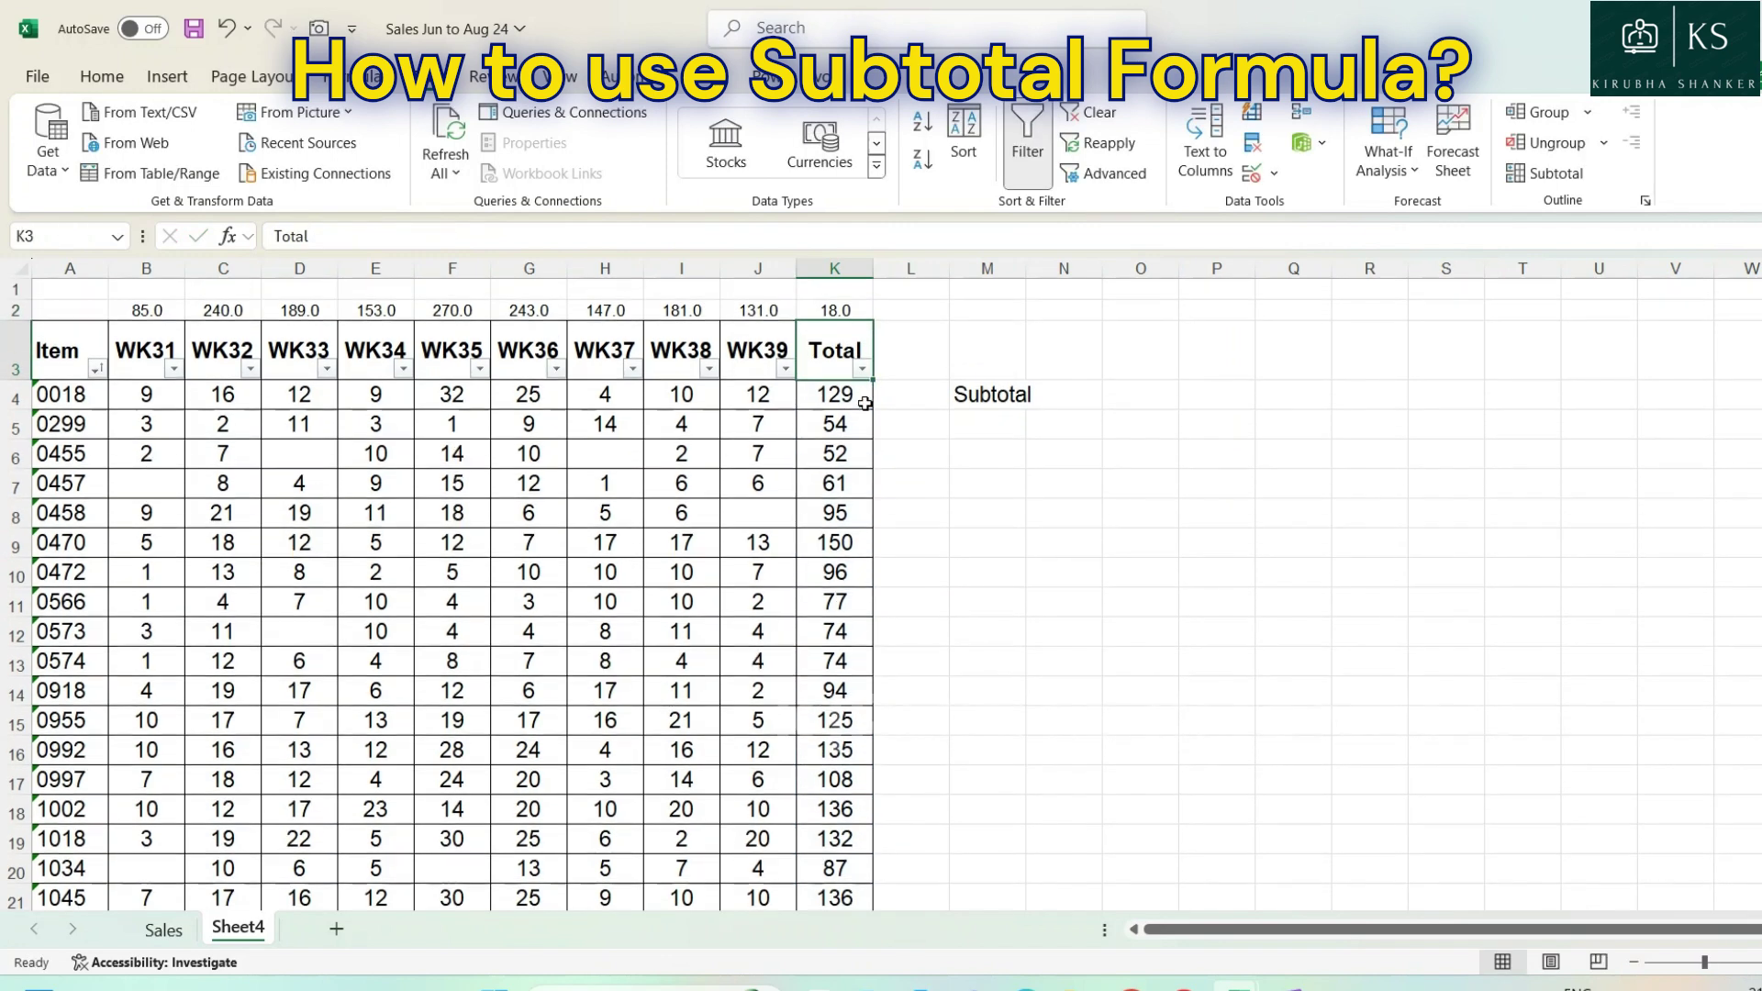
- Fill the COUNT subtotal formula from K2 across row 2 to B2 and check it against the item rows below
click(853, 312)
drag(872, 320, 147, 308)
scroll(477, 624, down, 3)
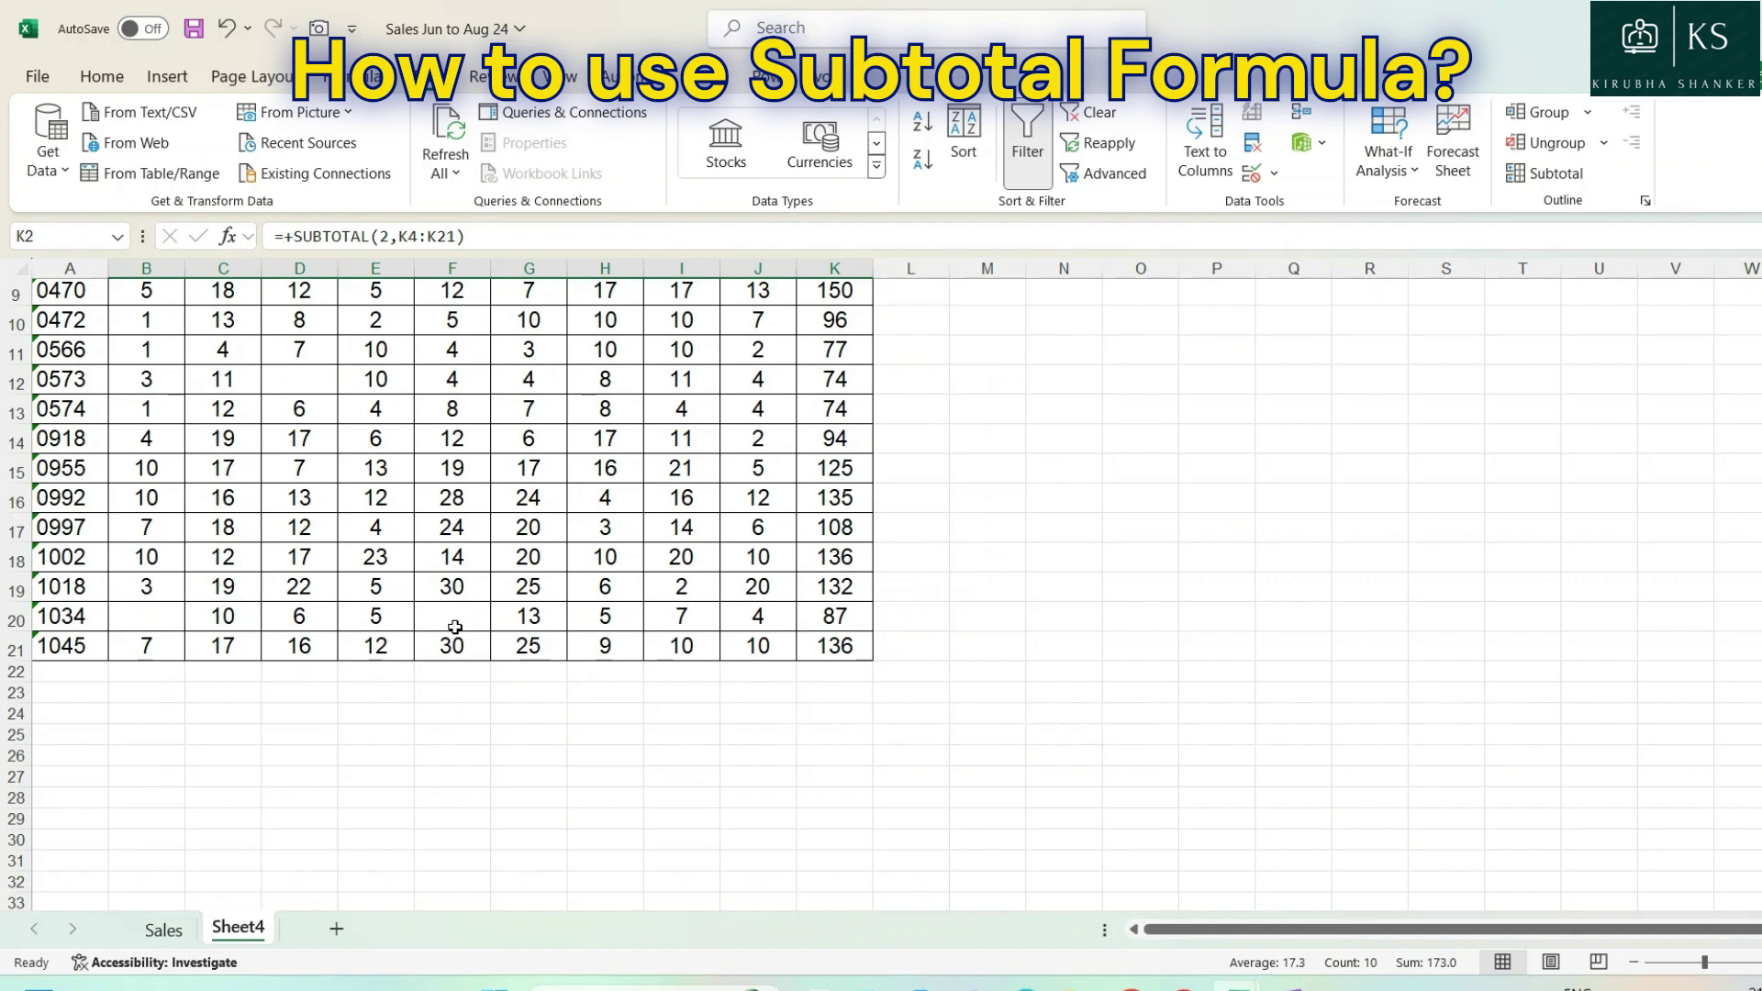
scroll(454, 627, up, 3)
- Change the formula in K2 to =+SUBTOTAL(1,K4:K21), using the AVERAGE function number, and fill it across to H2
click(849, 309)
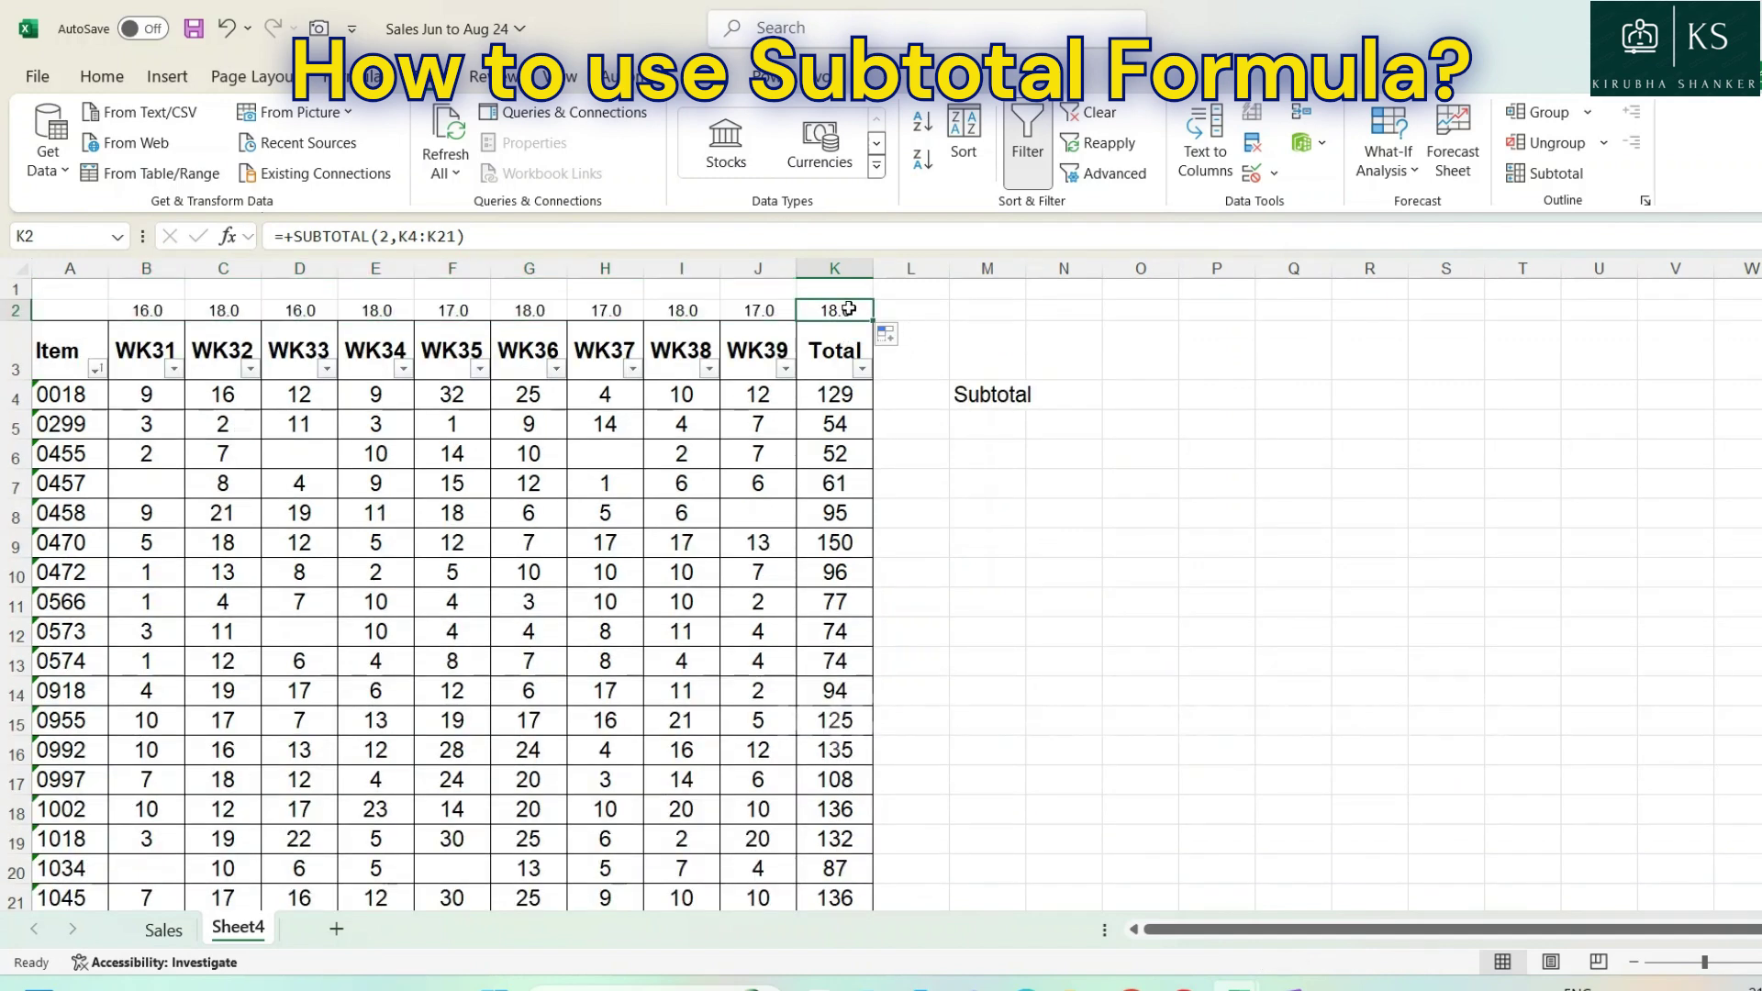
drag(384, 240, 525, 254)
key(BackSpace)
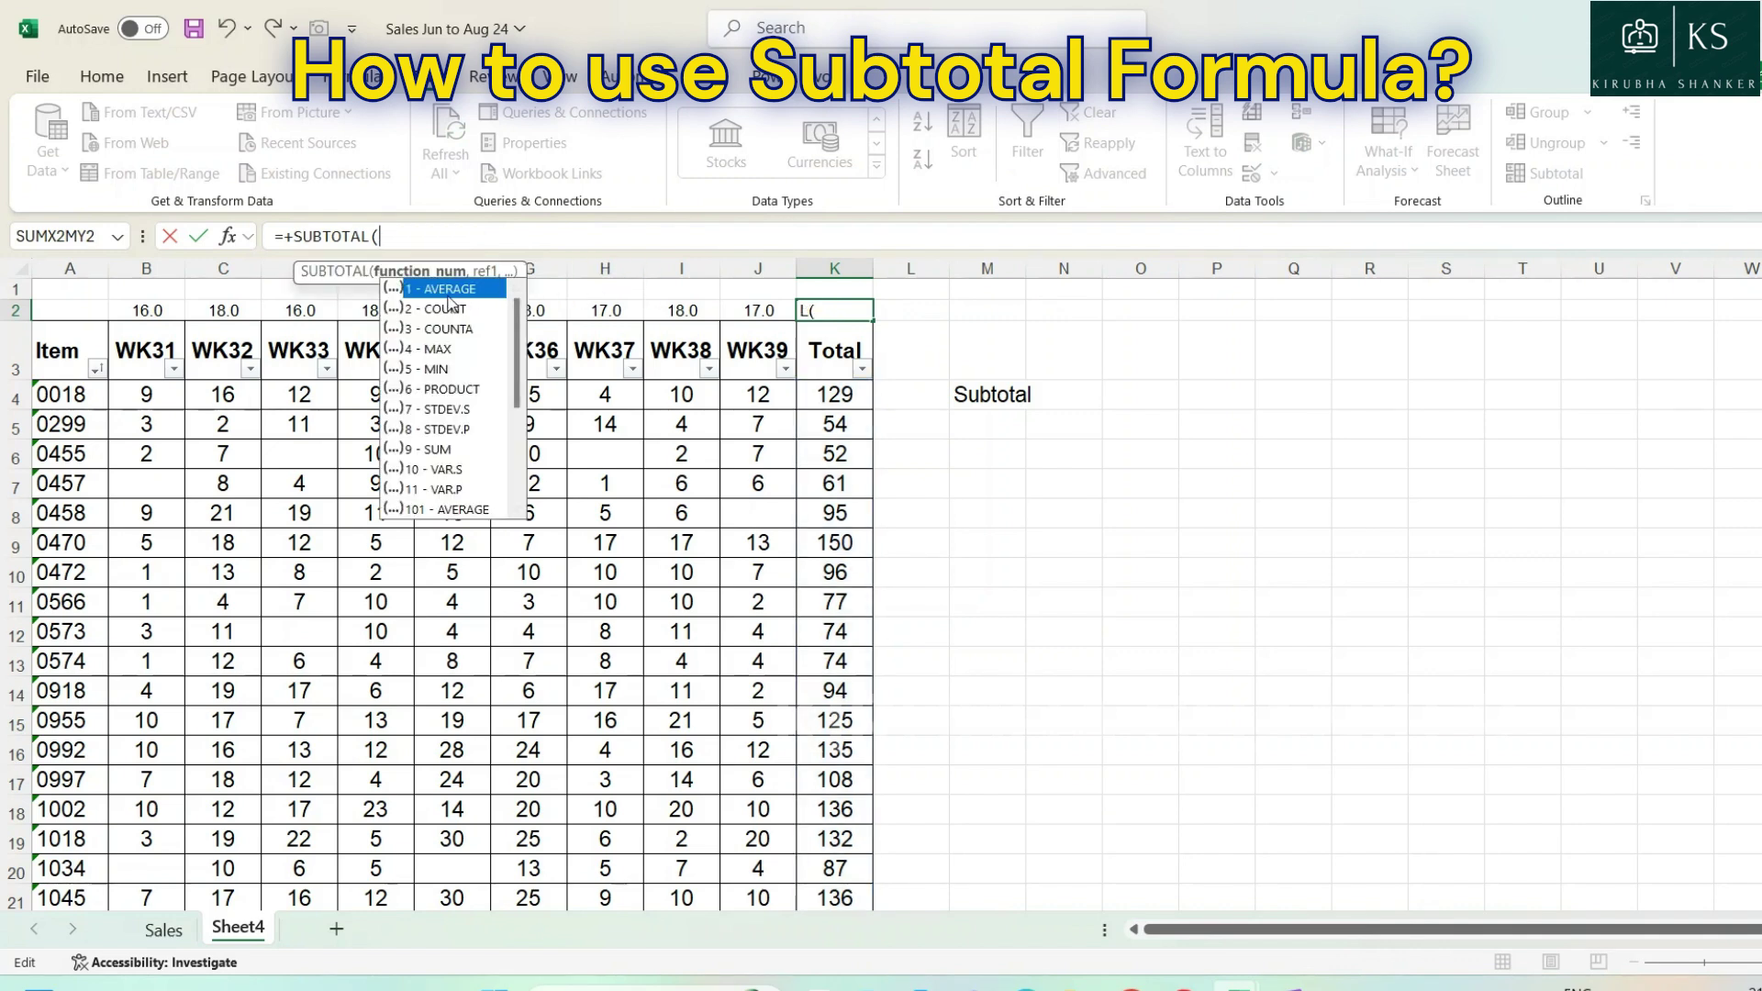
text(1,)
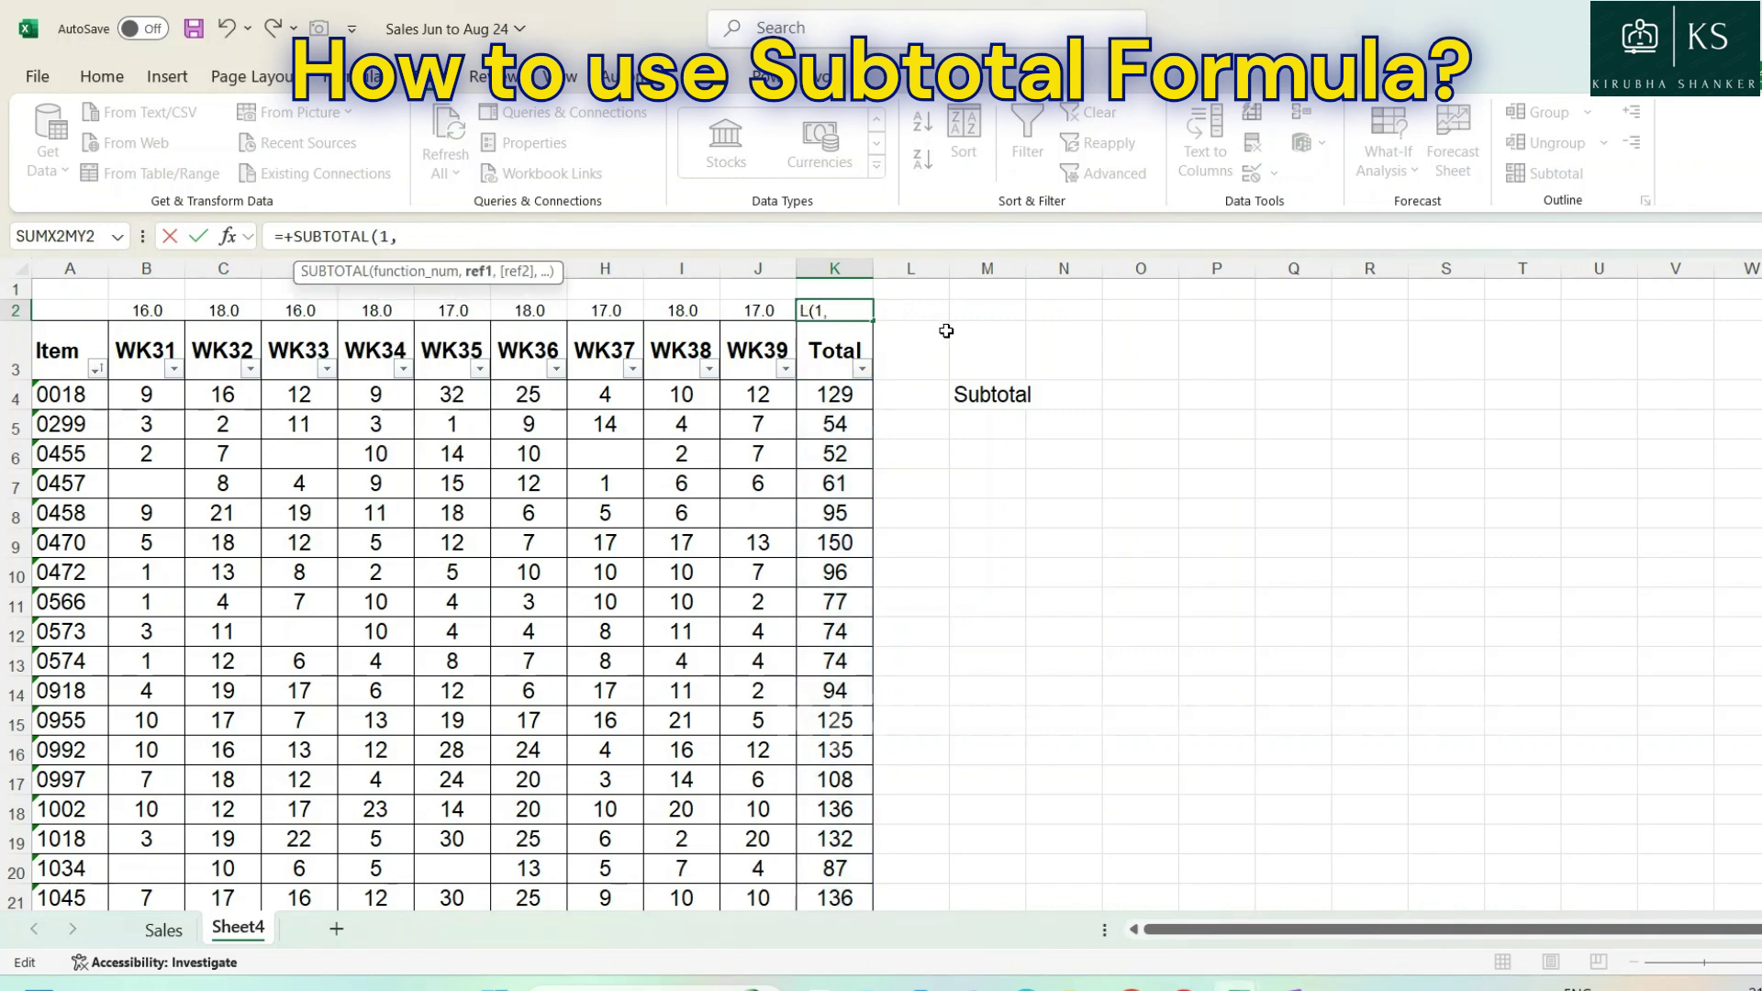
click(804, 395)
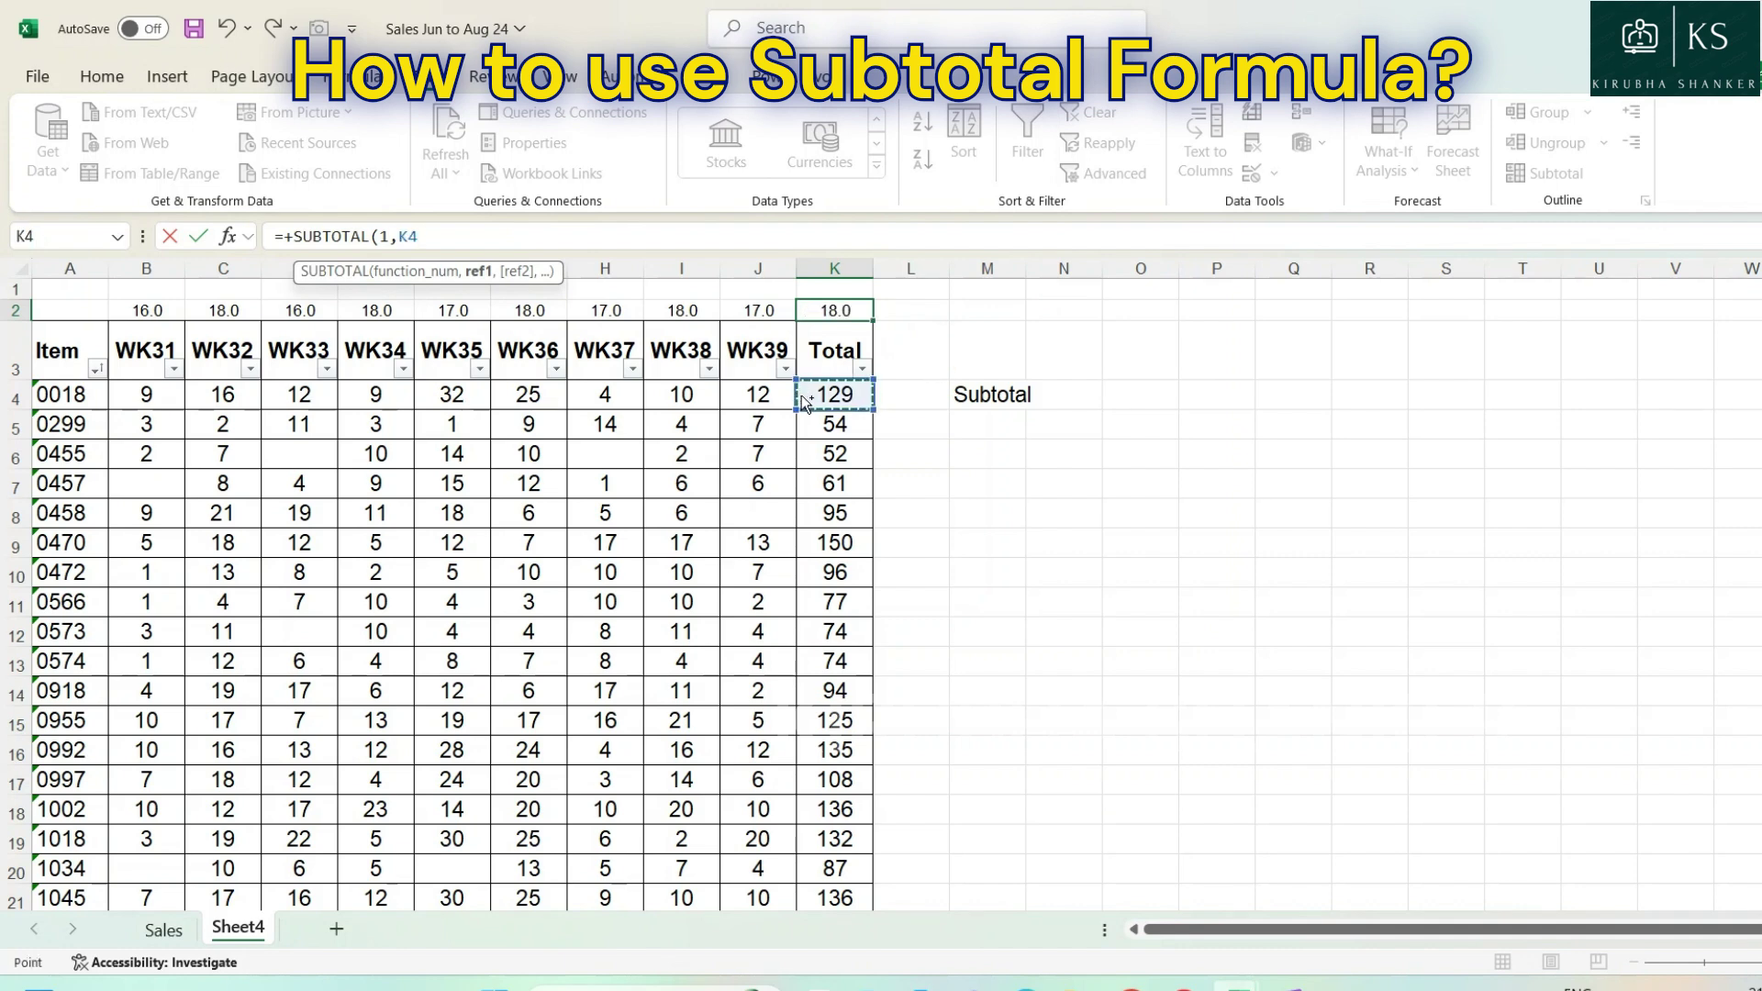
key(ctrl+shift+Down)
key(Return)
scroll(798, 395, up, 1)
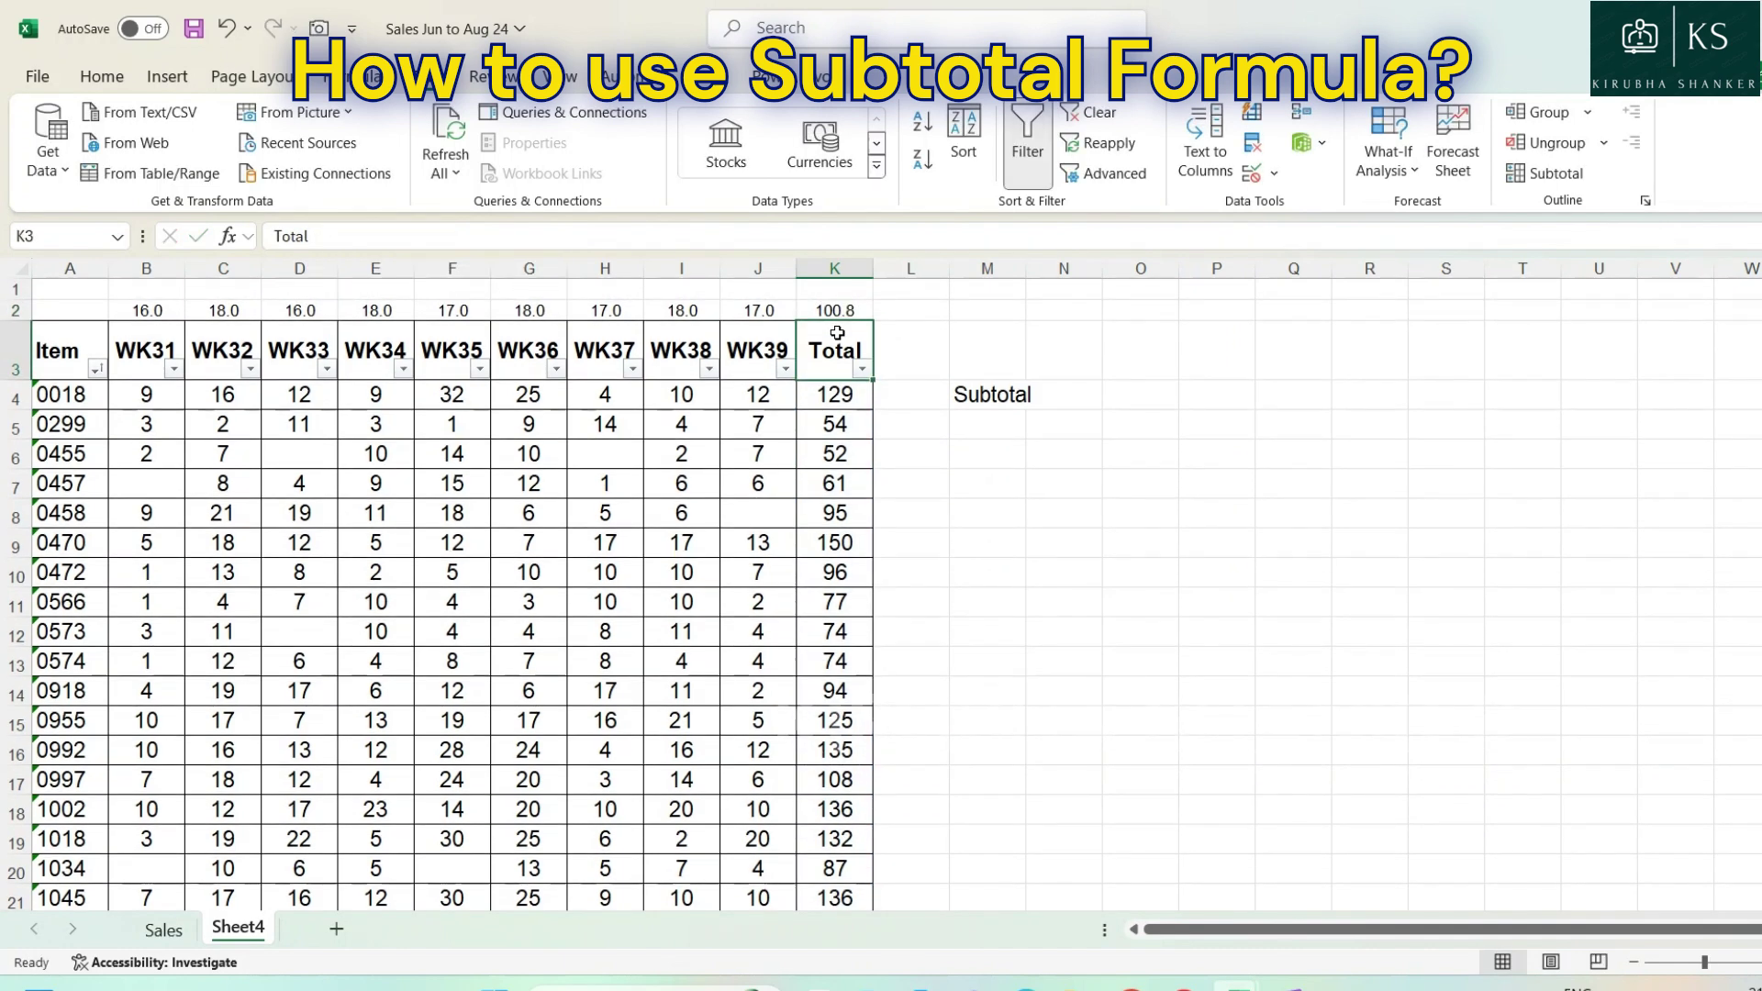
click(857, 312)
drag(877, 322, 606, 312)
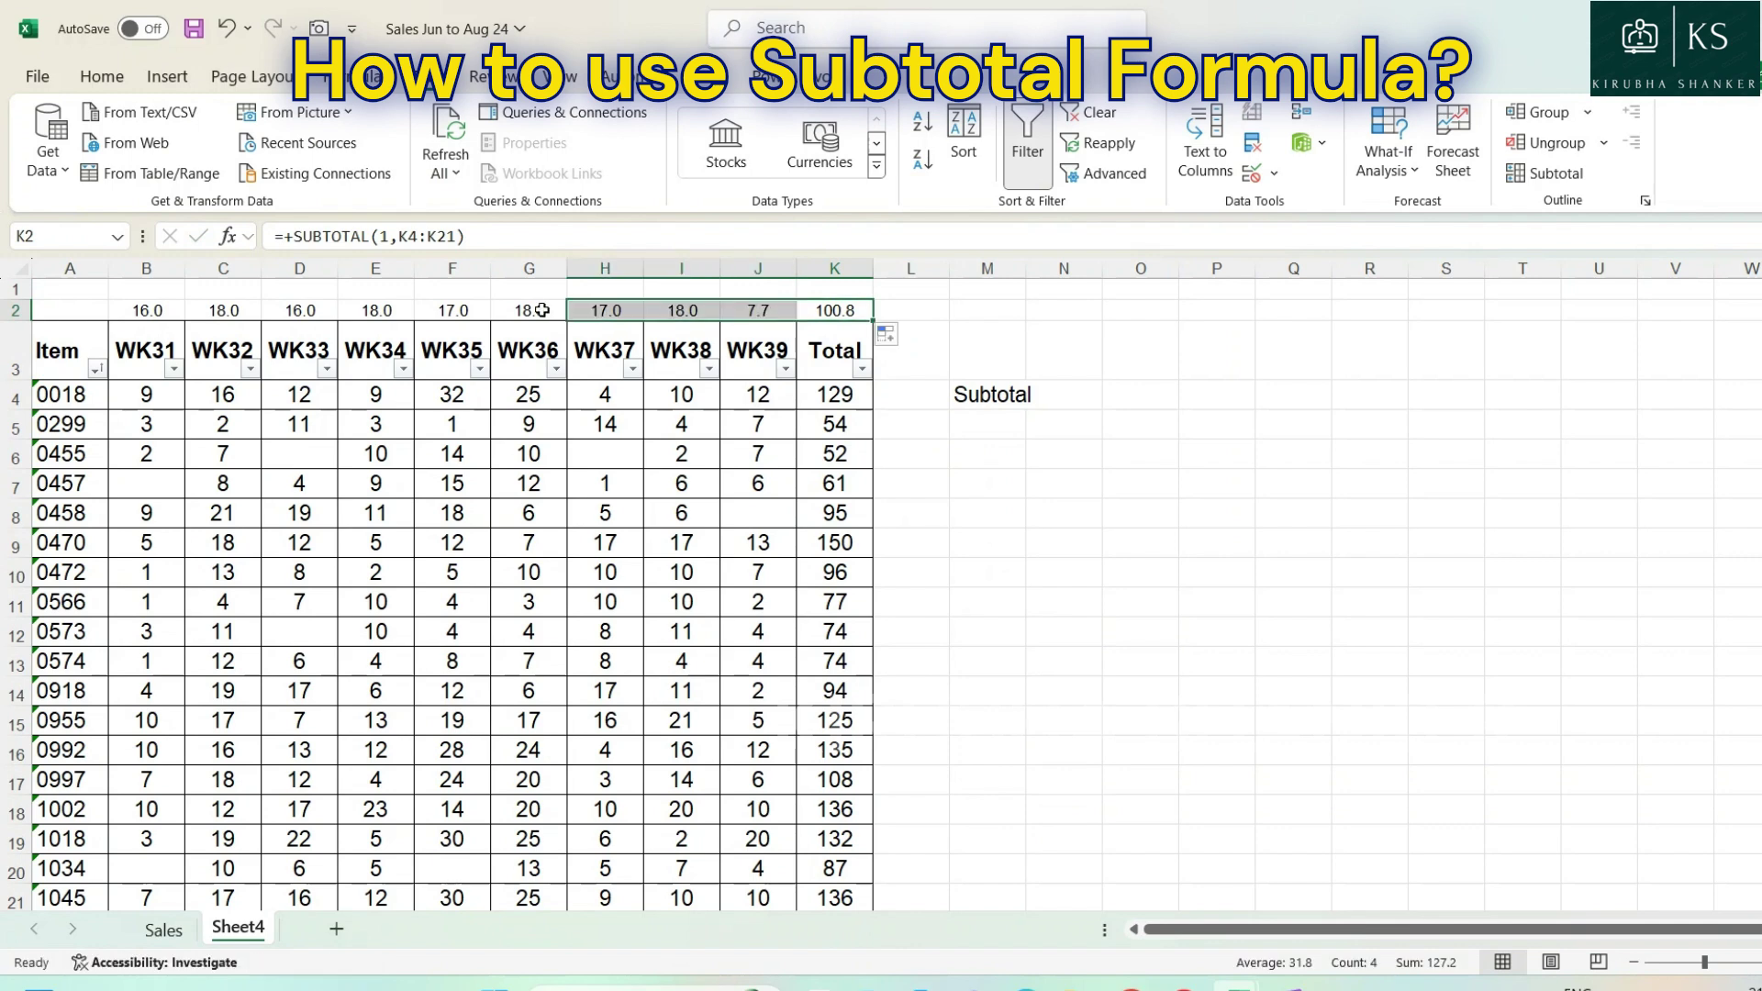
- Filter the Total column to values greater than 70, check the average in K2, and clear the filter
click(861, 368)
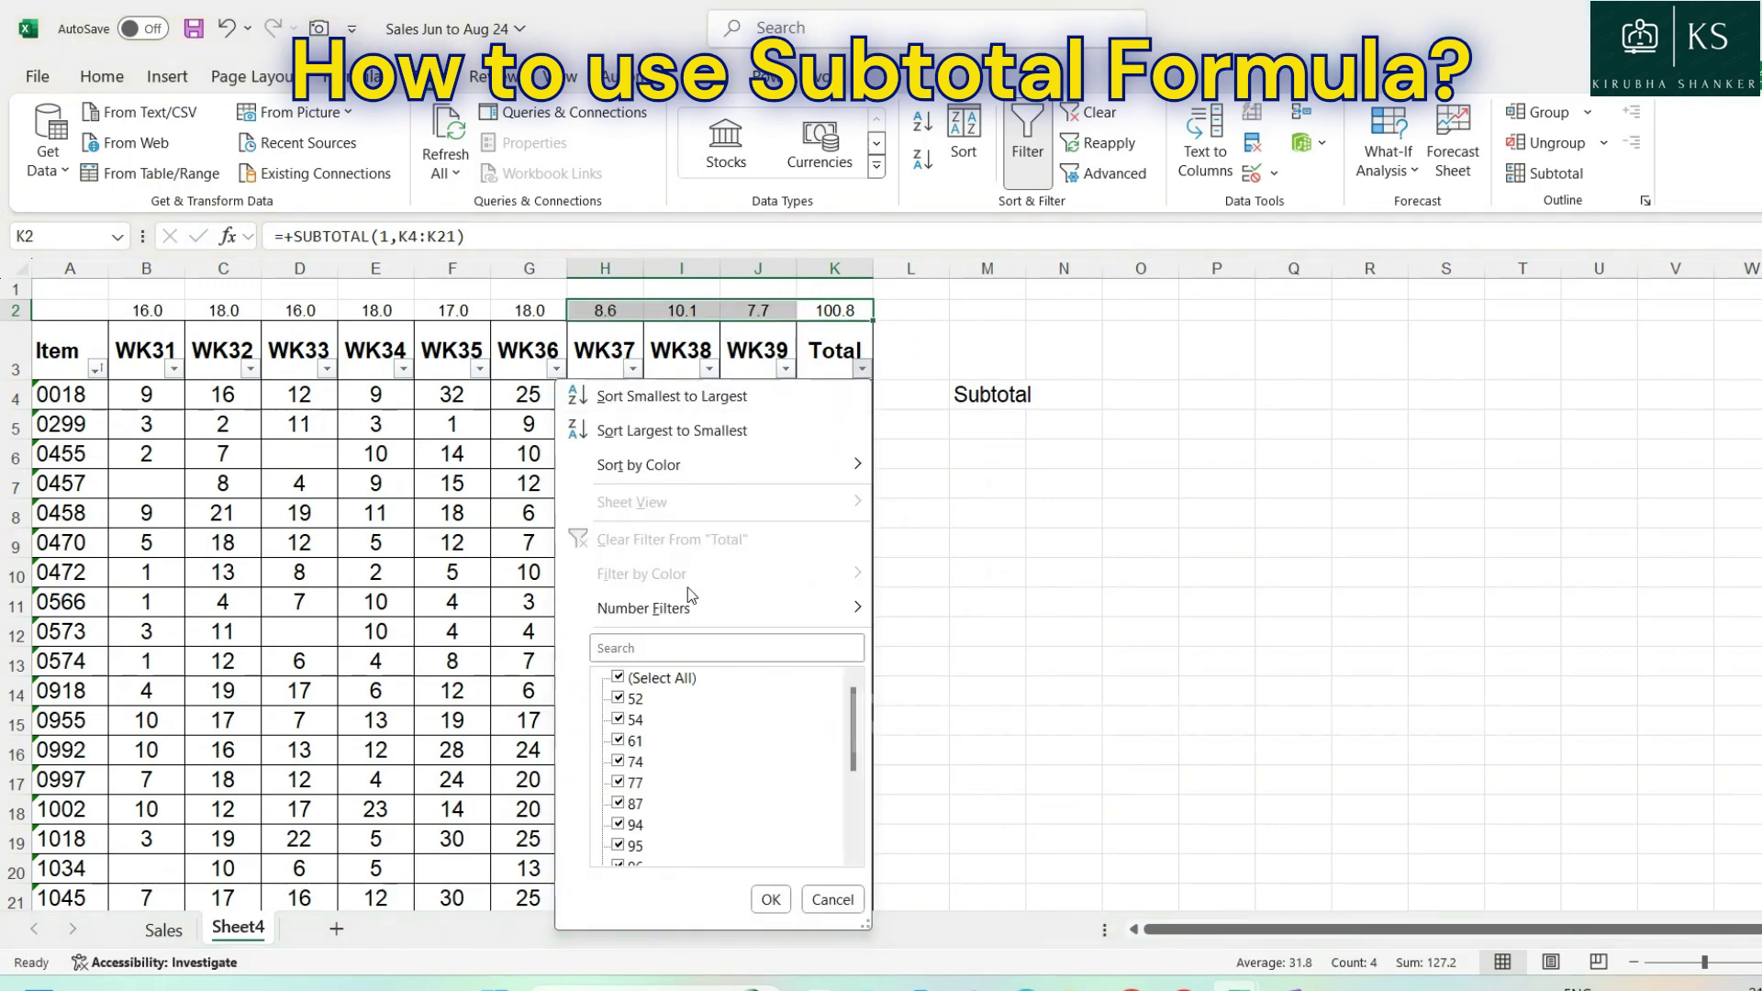
click(662, 644)
mouse_move(707, 615)
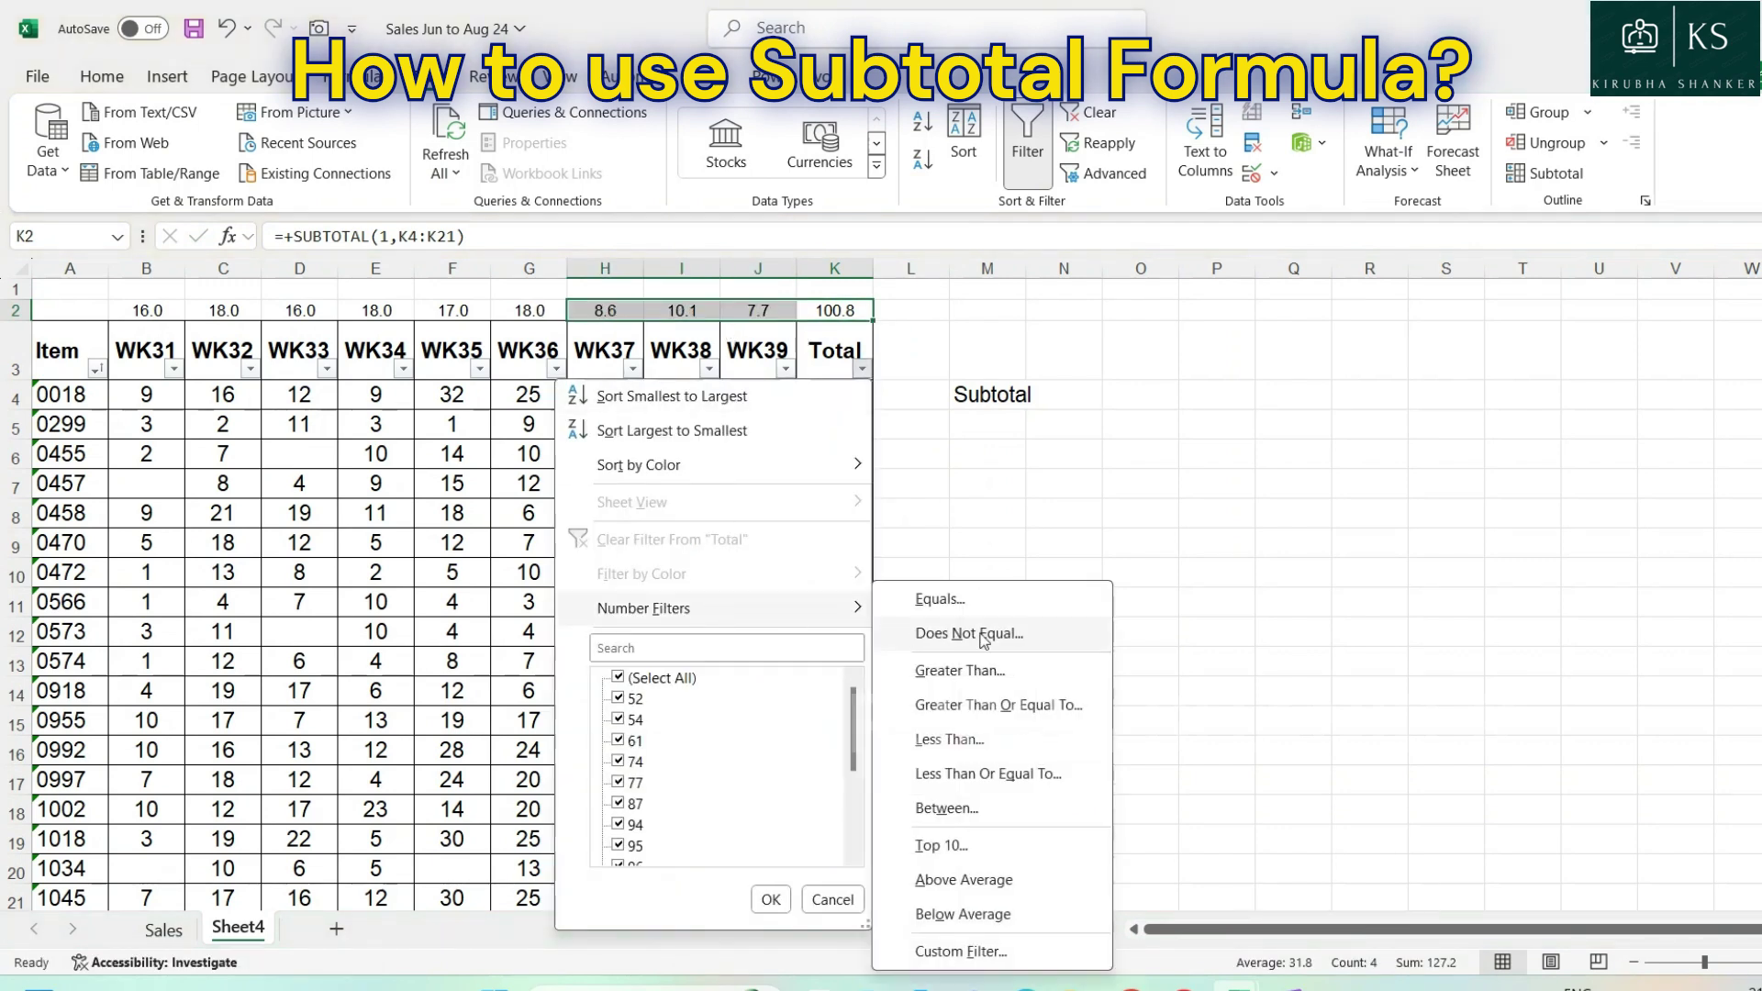
click(975, 670)
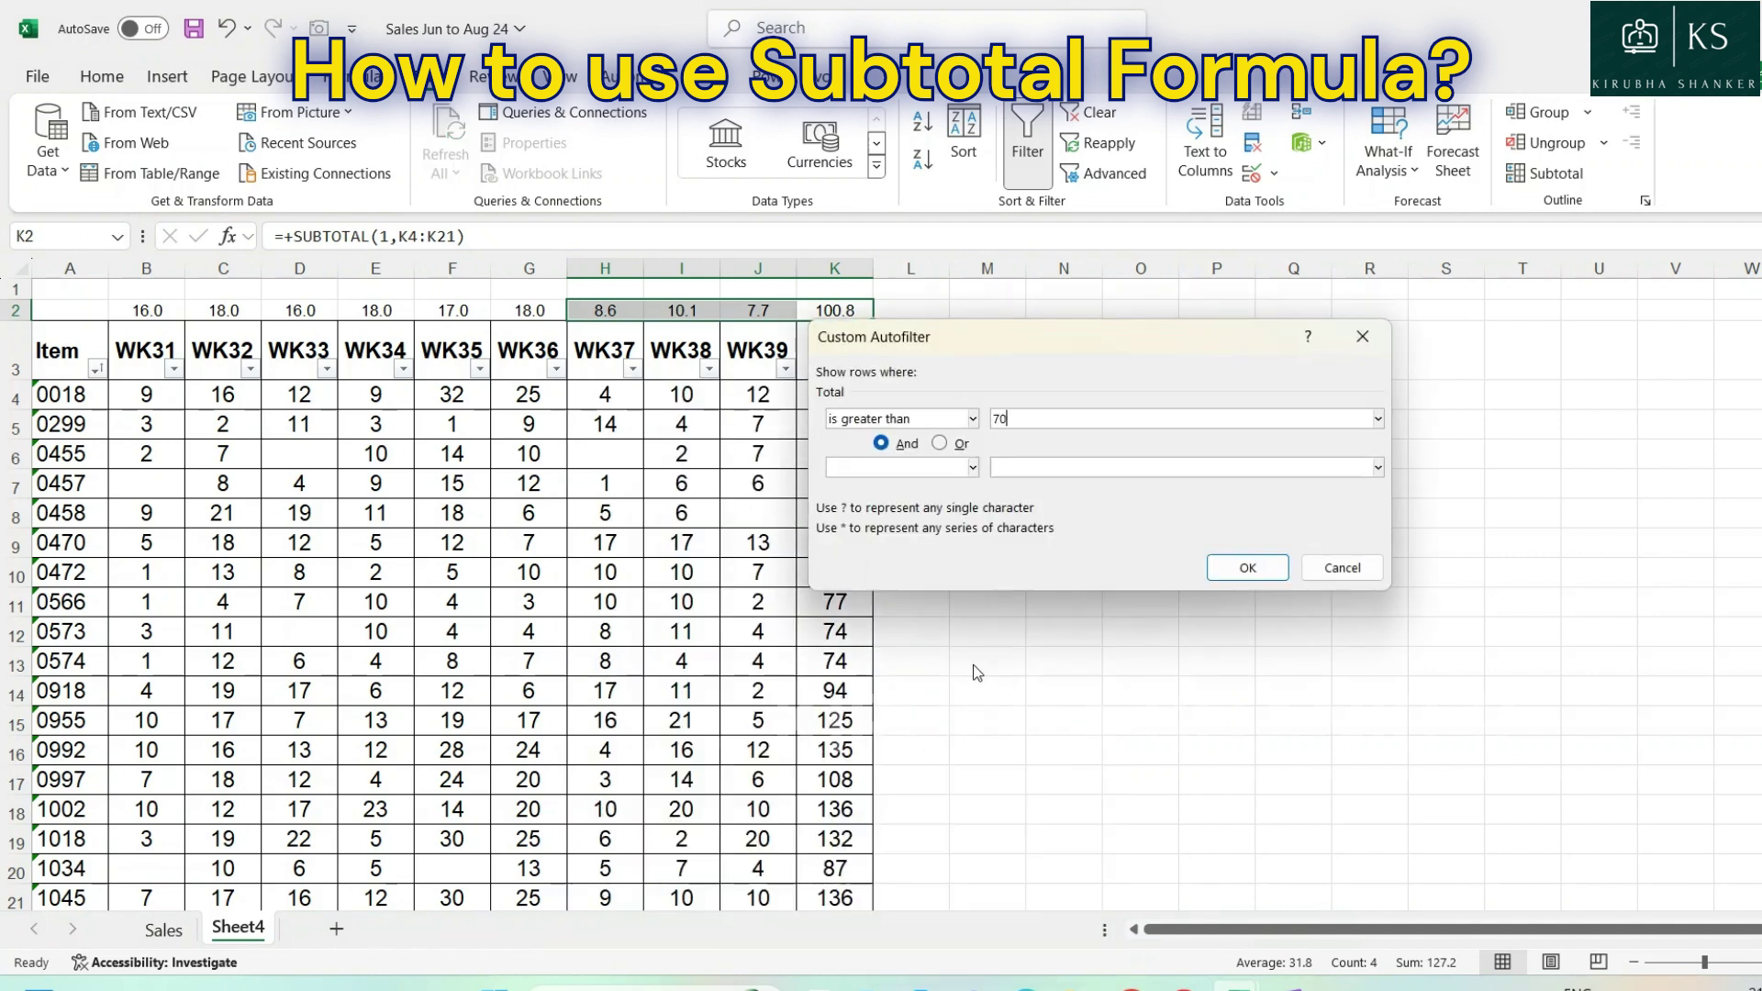
key(Return)
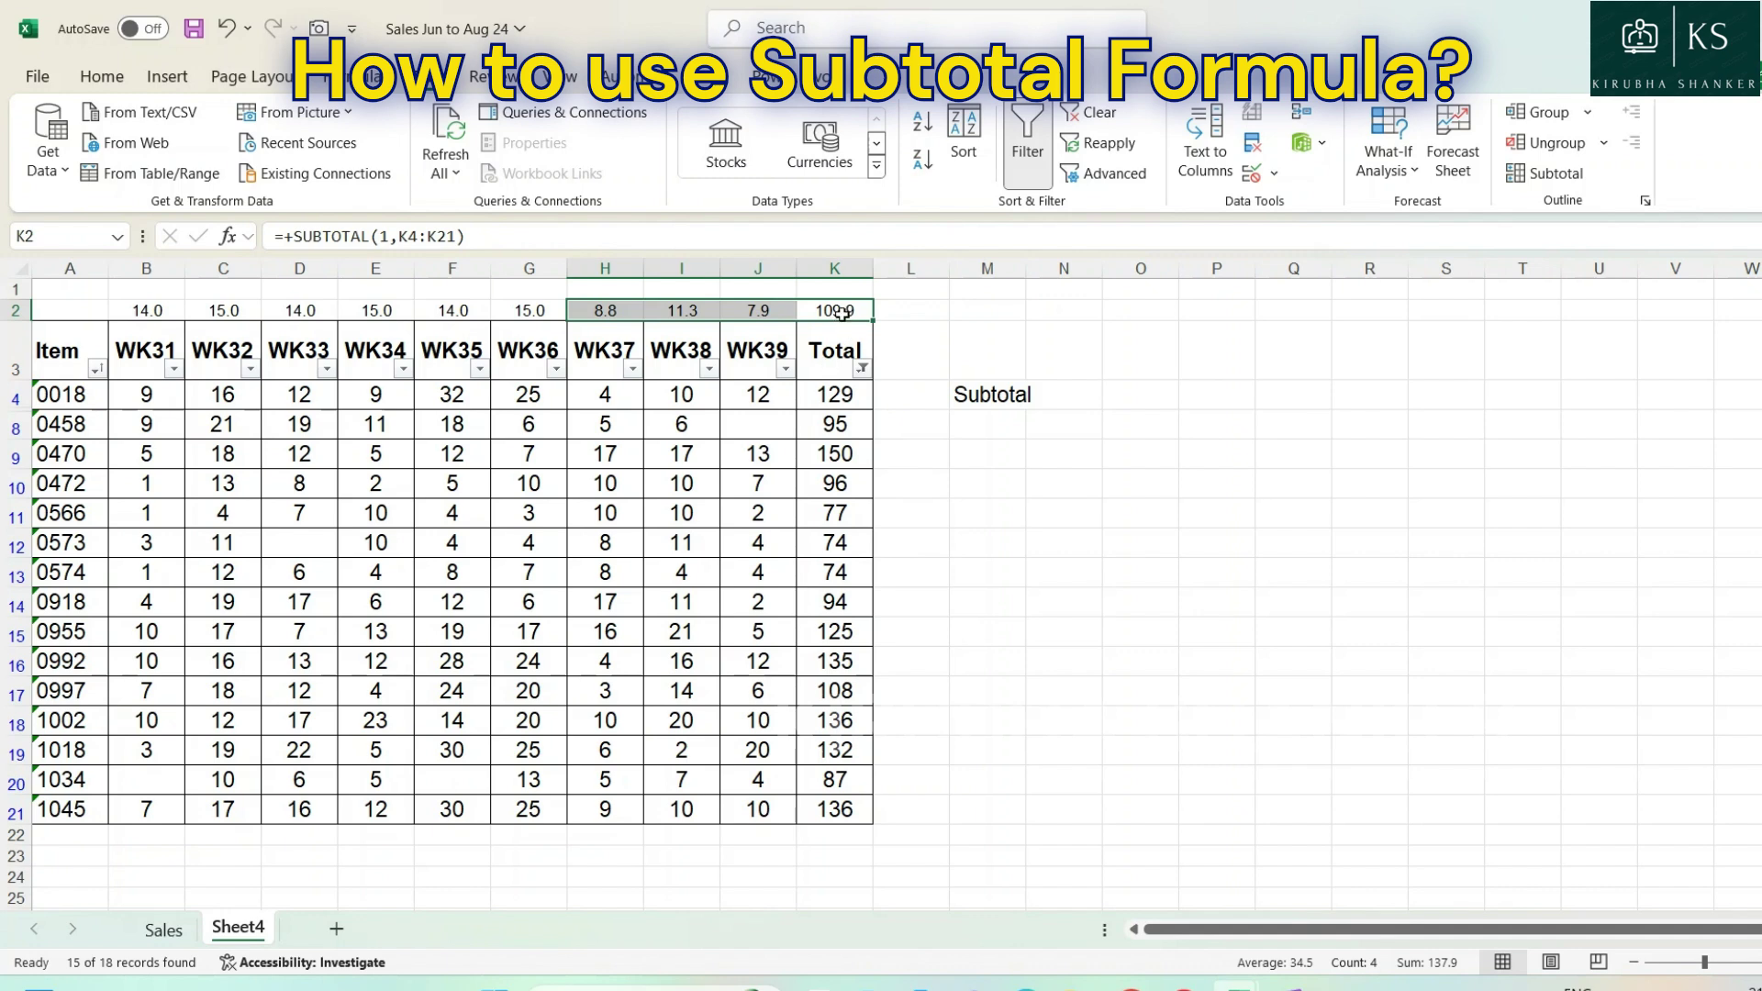
click(860, 371)
click(756, 533)
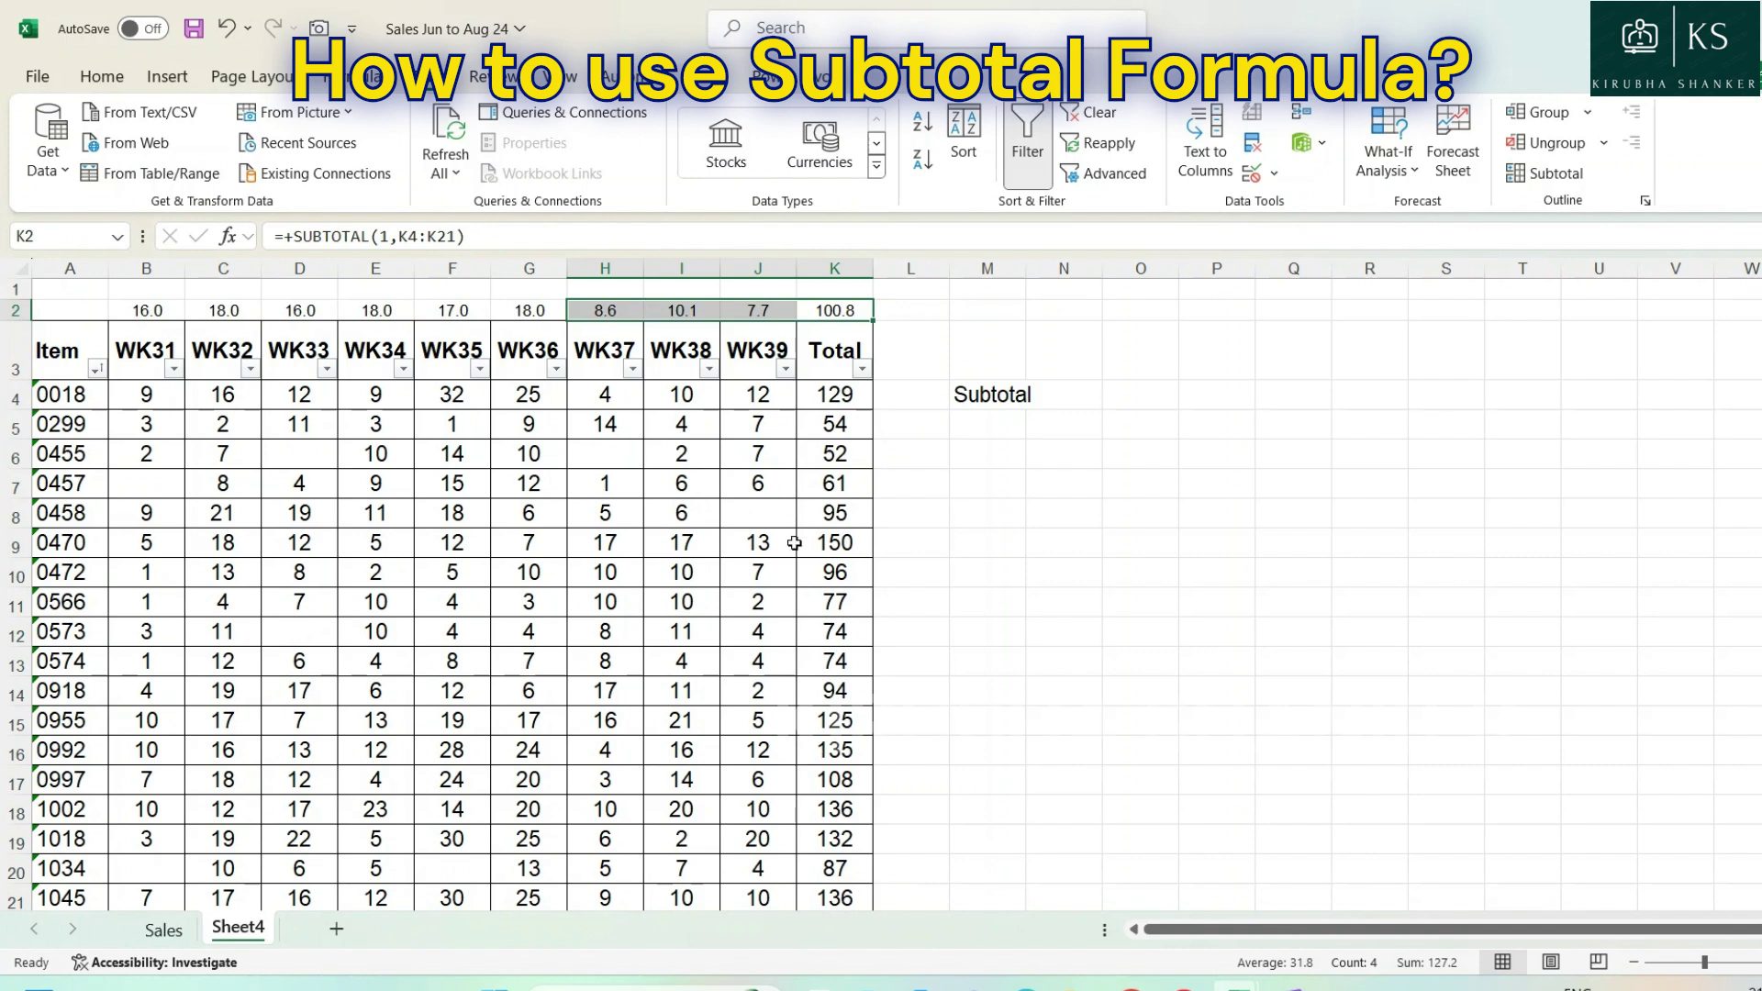
- Insert a blank row above item 0573 in the table
click(819, 643)
key(shift+space)
key(ctrl+shift+plus)
- Enter =SUM(K4:K11) in K12 of the blank row and fill it across to B12
click(842, 635)
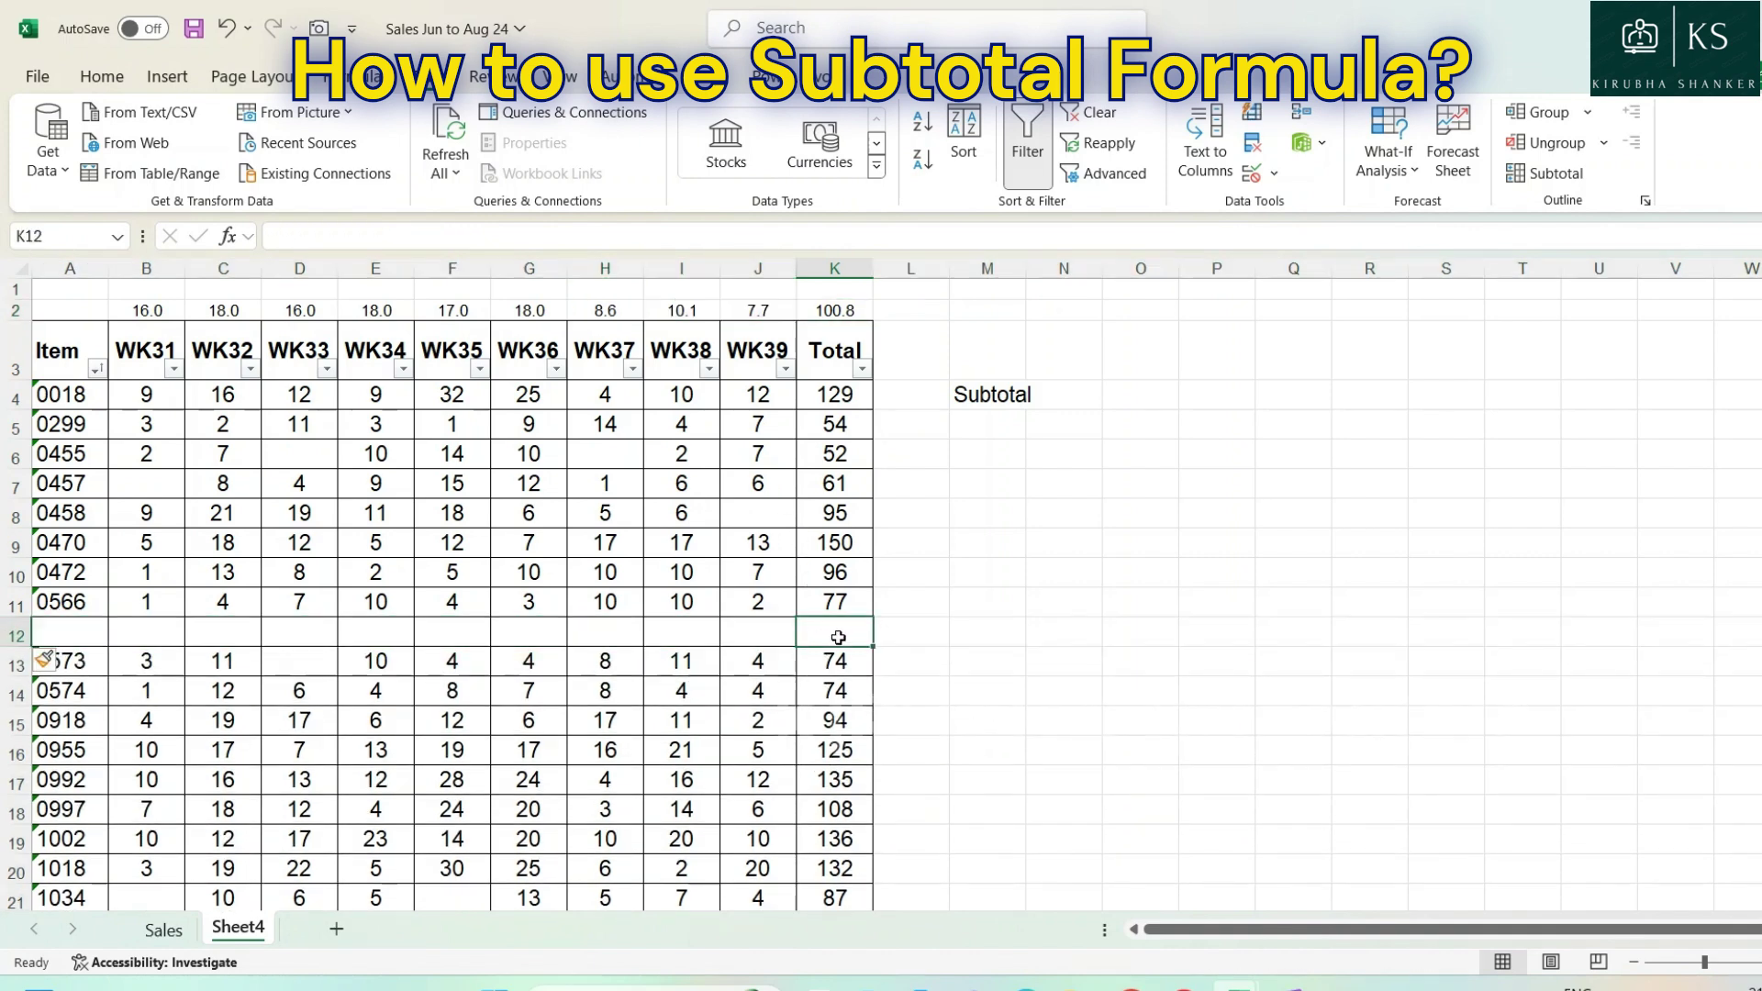
key(alt+equal)
key(ctrl+Return)
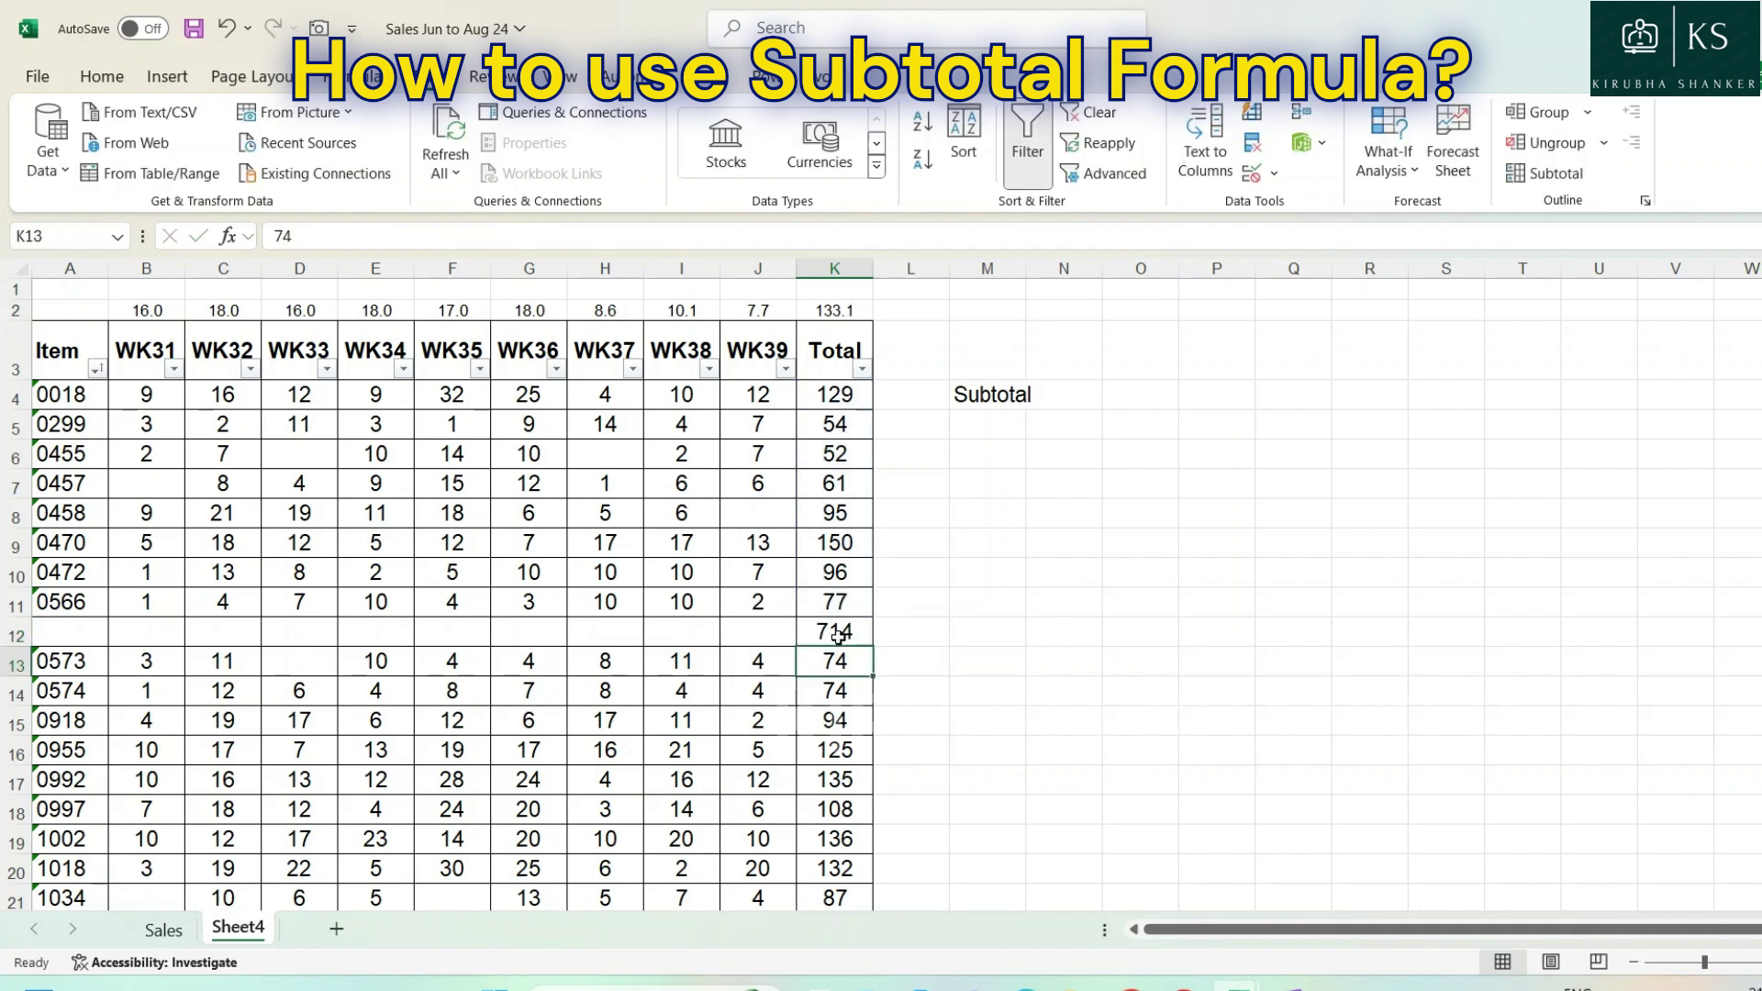
drag(846, 650, 147, 631)
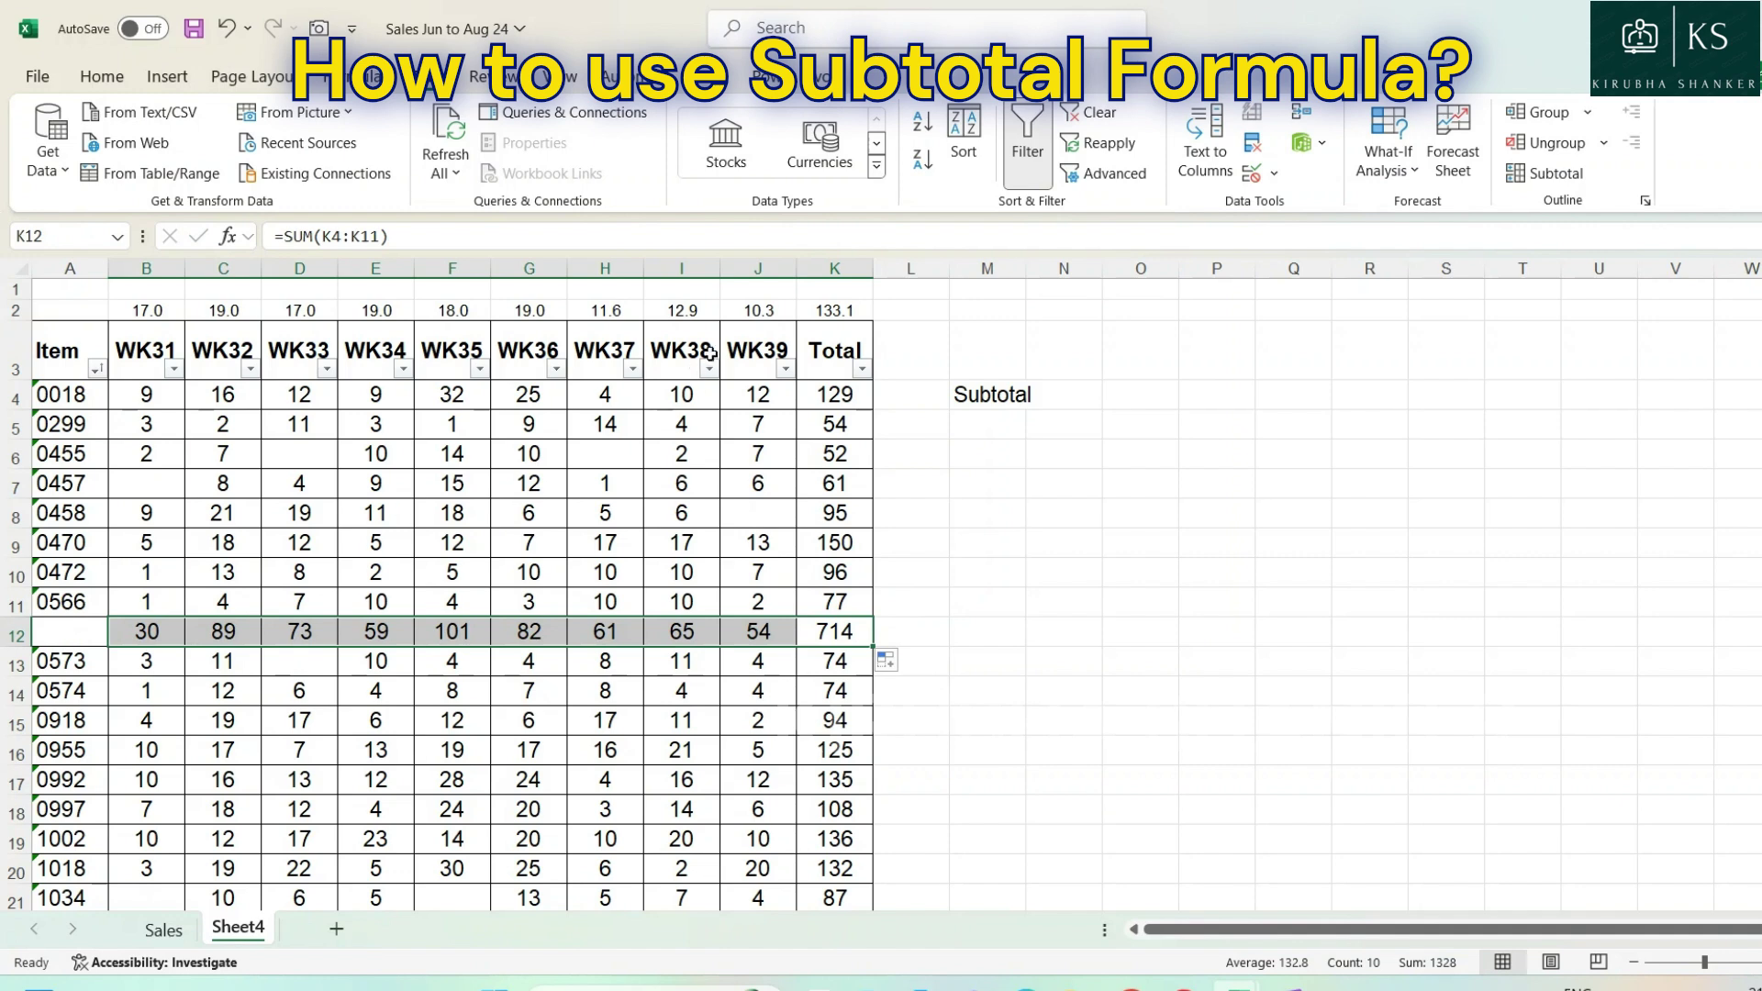
- Change the formula in K2 to =+SUBTOTAL(9,K4:K22), using the SUM function number, and check it against K4:K12
double_click(824, 312)
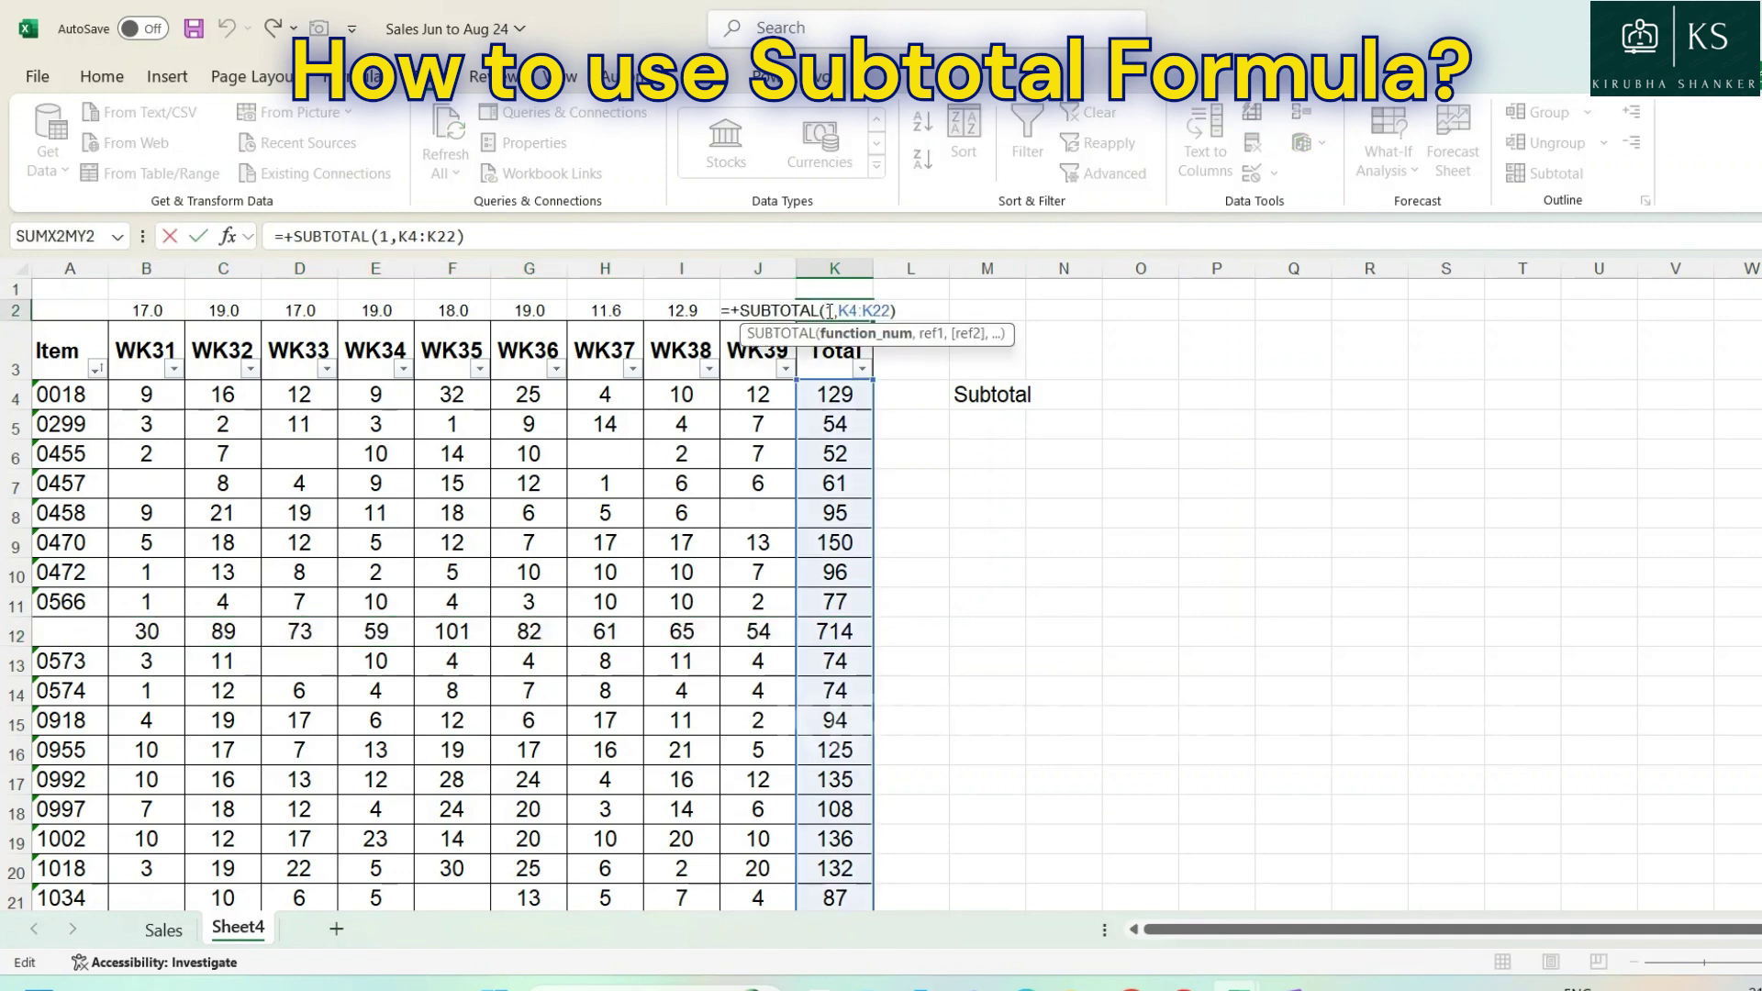
key(BackSpace)
text(9)
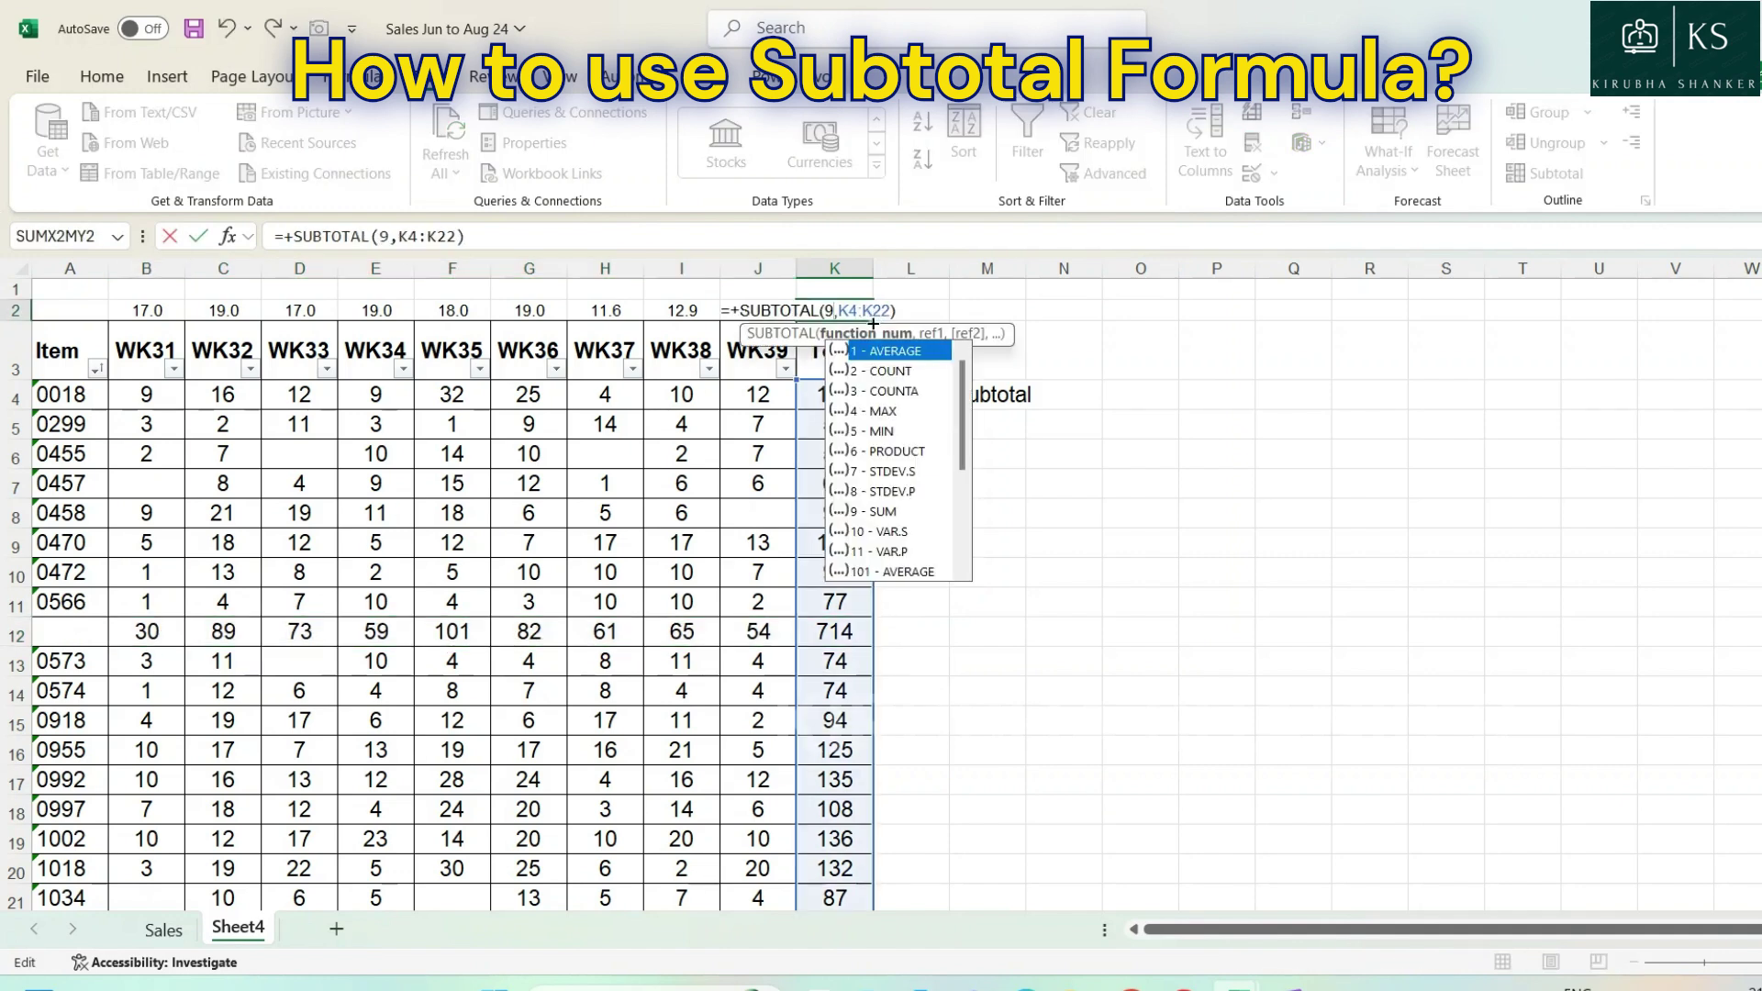
key(Return)
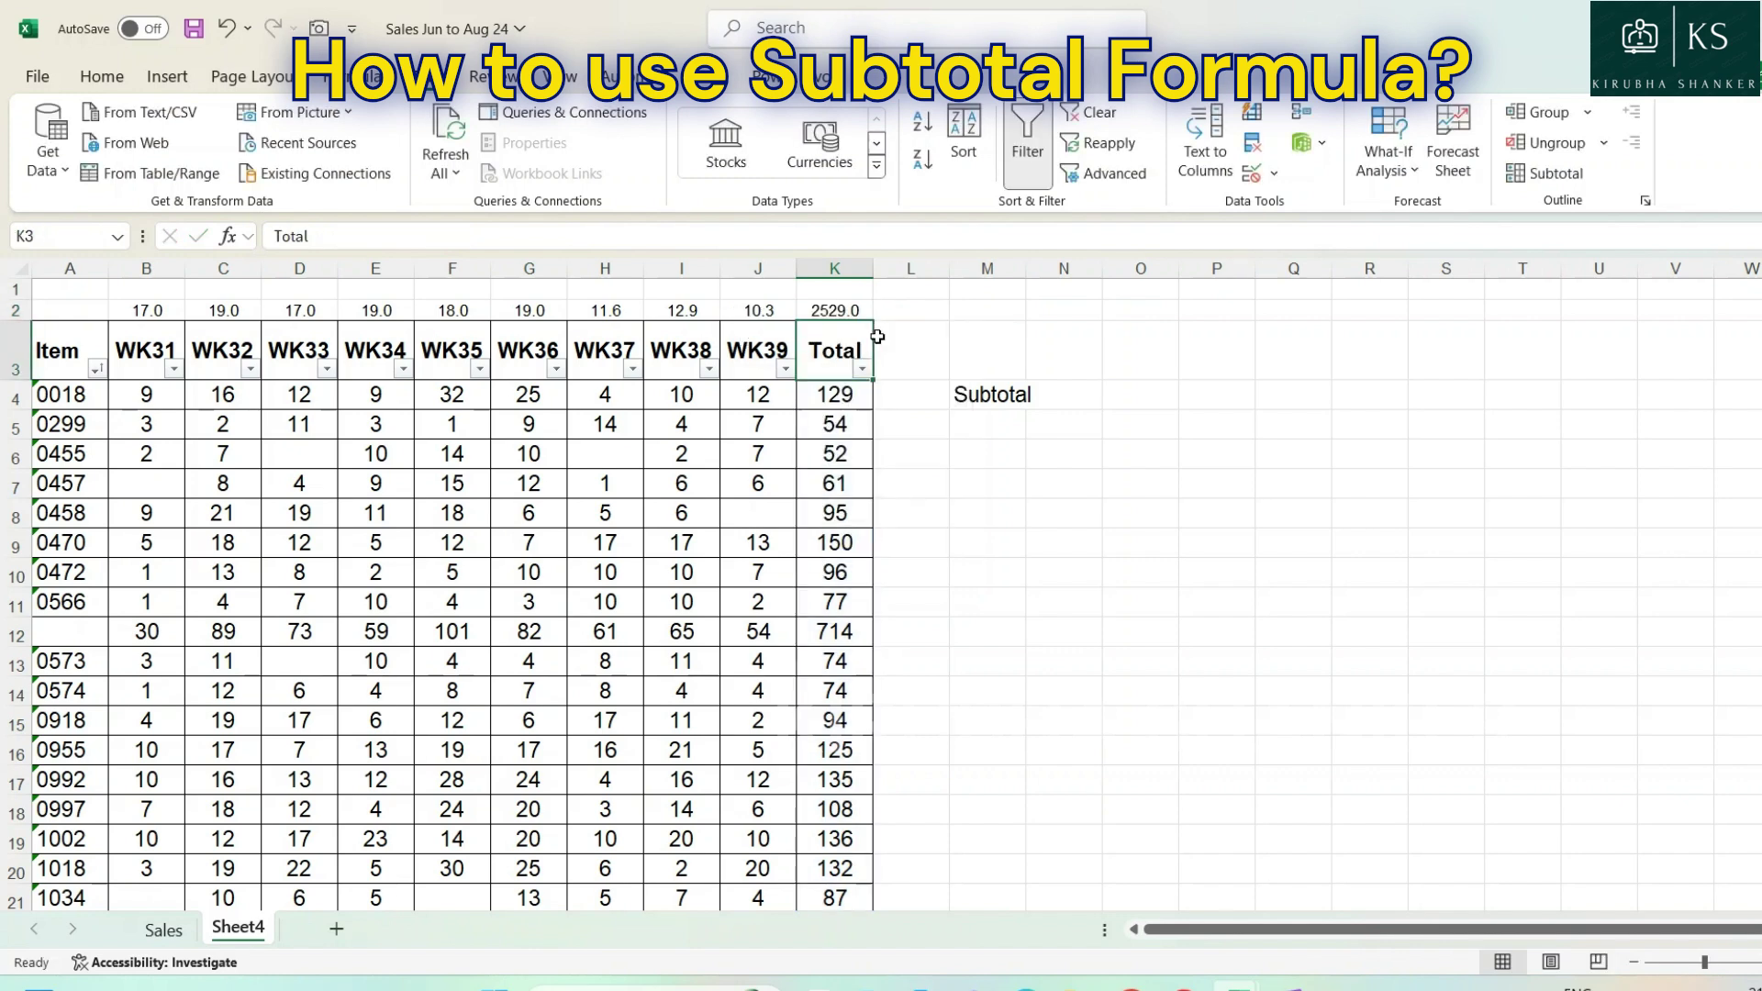
click(837, 308)
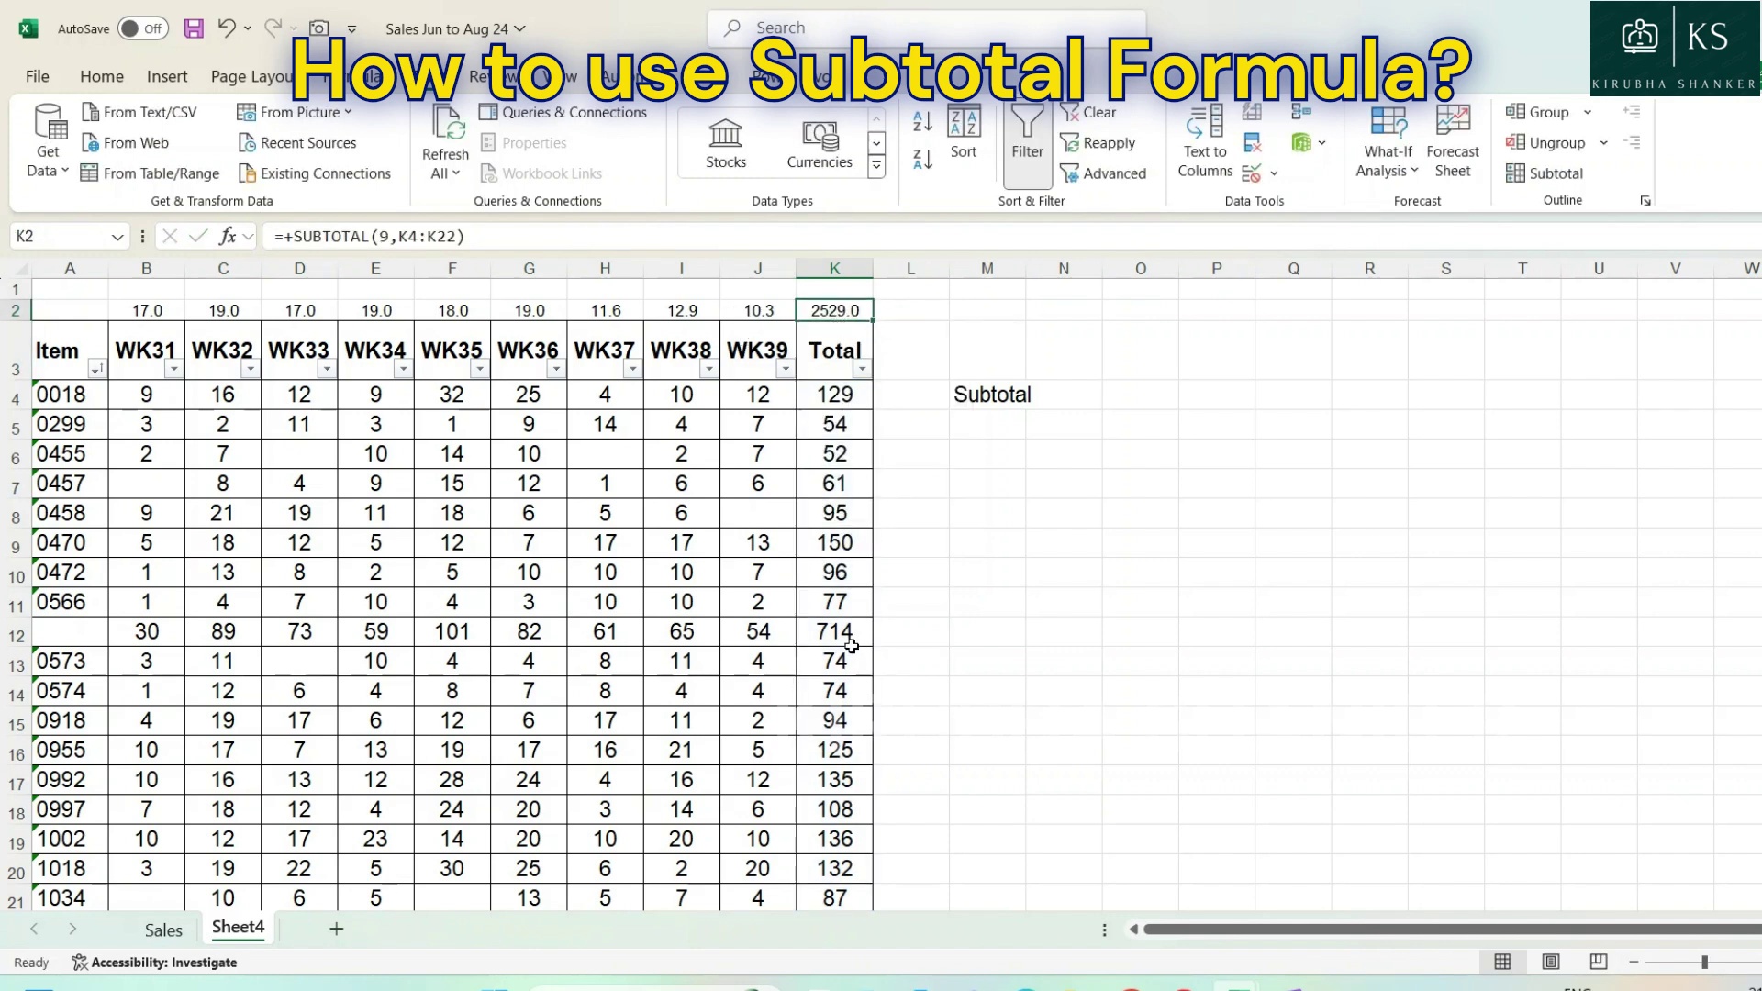
drag(840, 395, 837, 634)
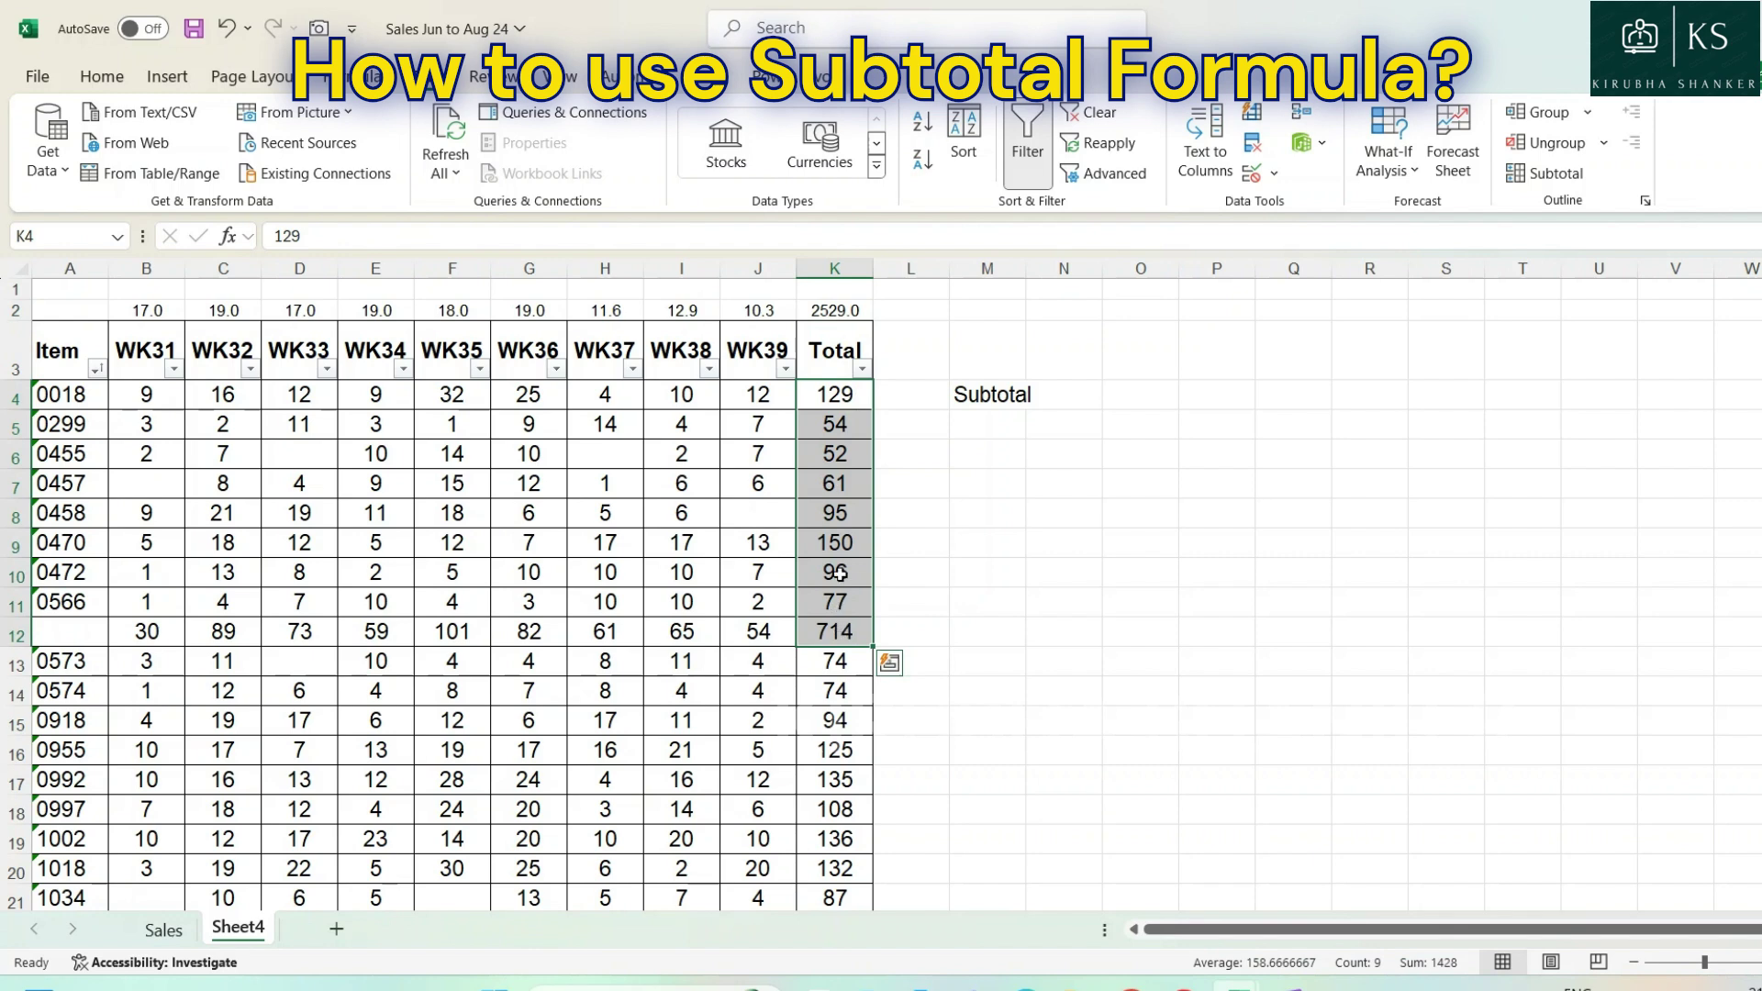
- Make the whole of row 12 bold
click(823, 633)
key(shift+space)
key(ctrl+b)
- Examine the SUM formula in K12 and the Total values it covers, and compare them with the subtotal in K2
click(837, 635)
drag(864, 387, 833, 633)
click(831, 633)
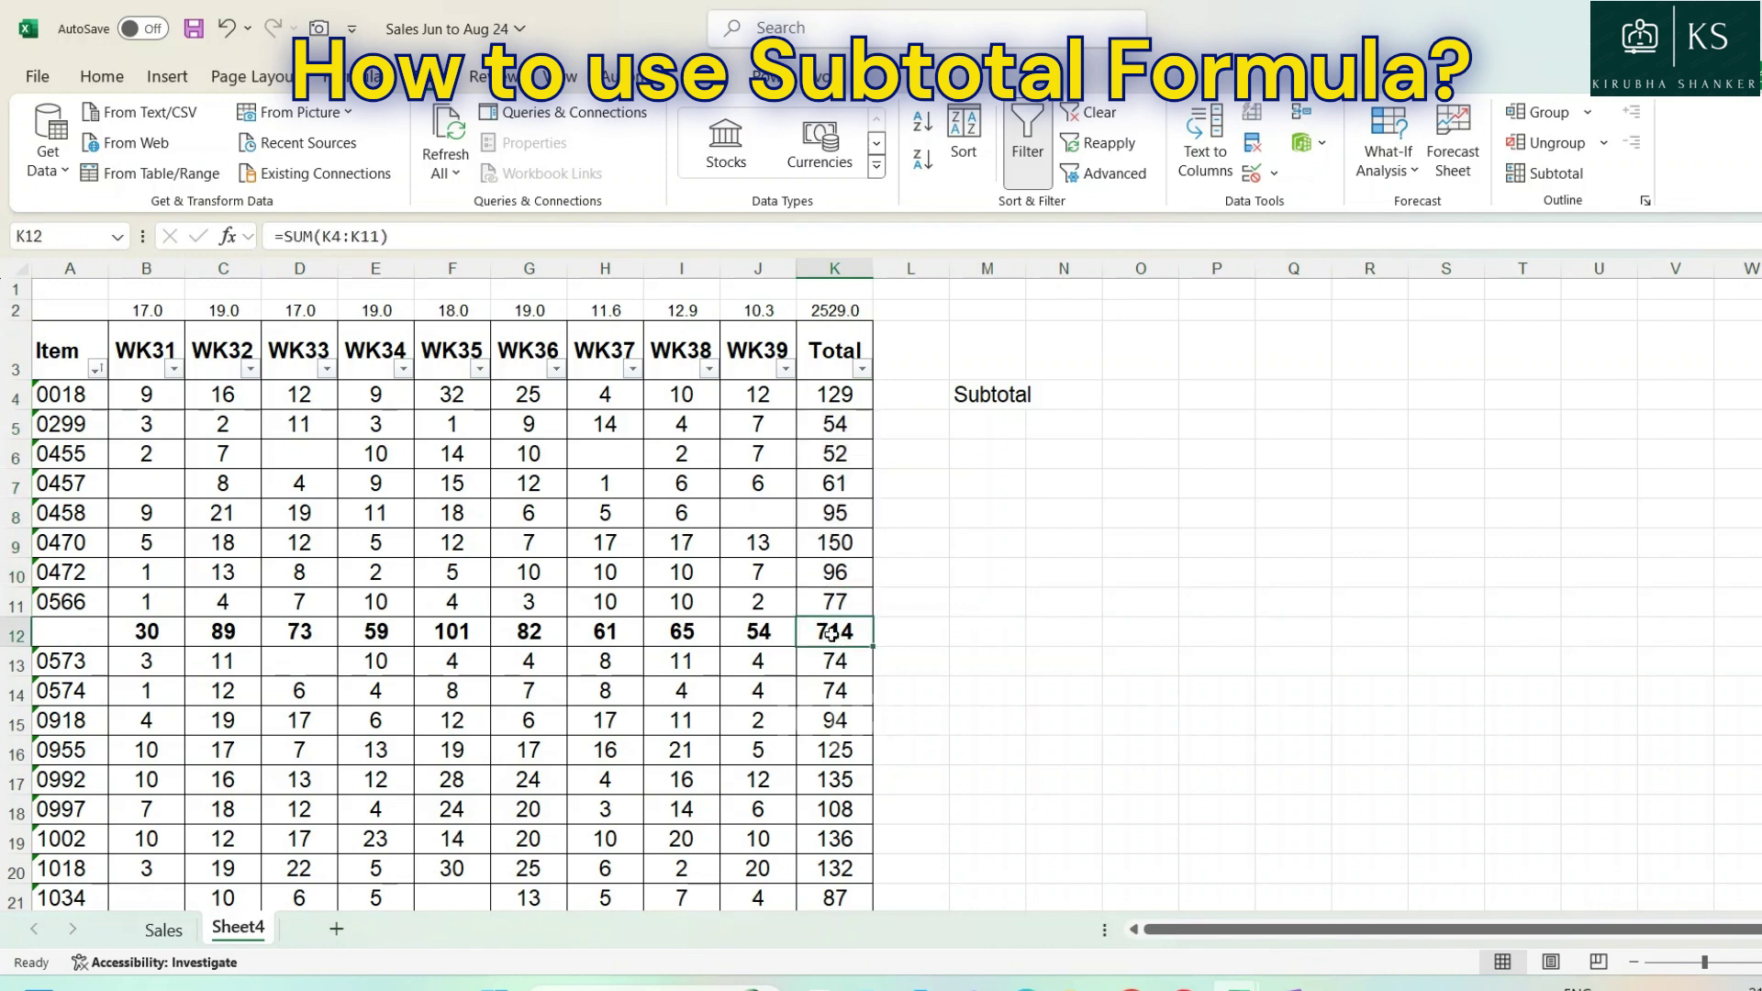
drag(835, 390, 835, 894)
scroll(844, 551, down, 1)
scroll(853, 273, up, 1)
click(839, 312)
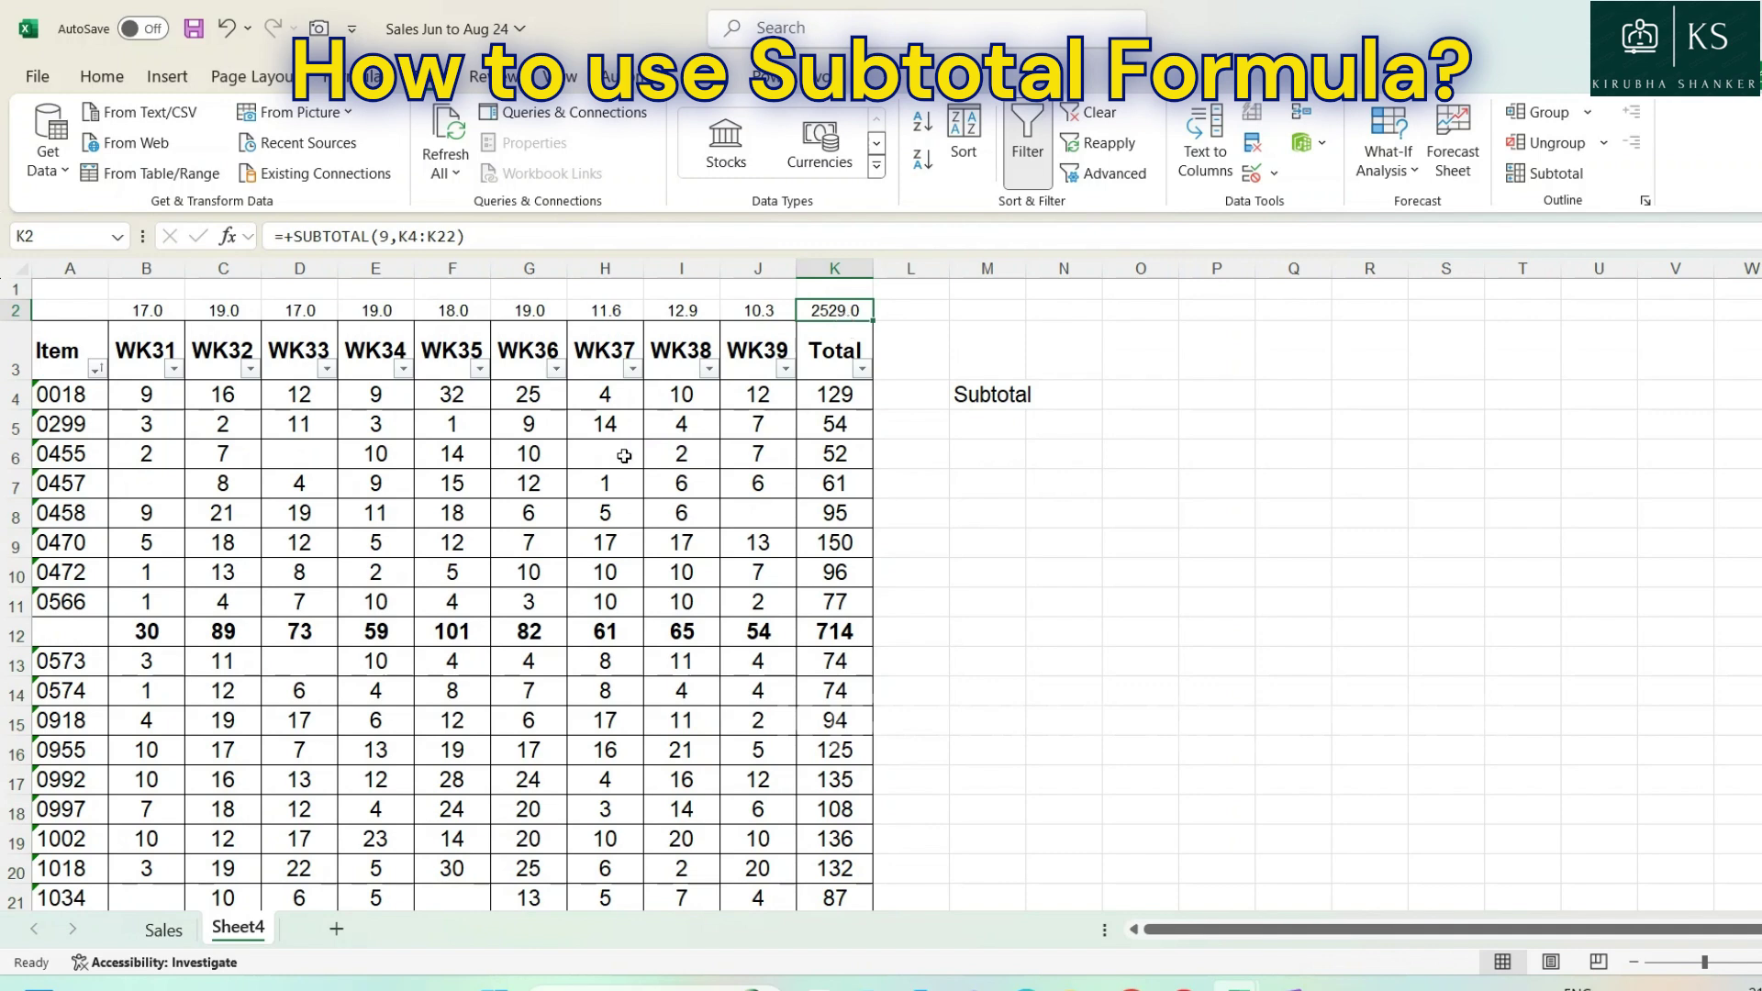
- Label row 12 "Sub total" in A12 and fit column A's width to its contents
click(57, 630)
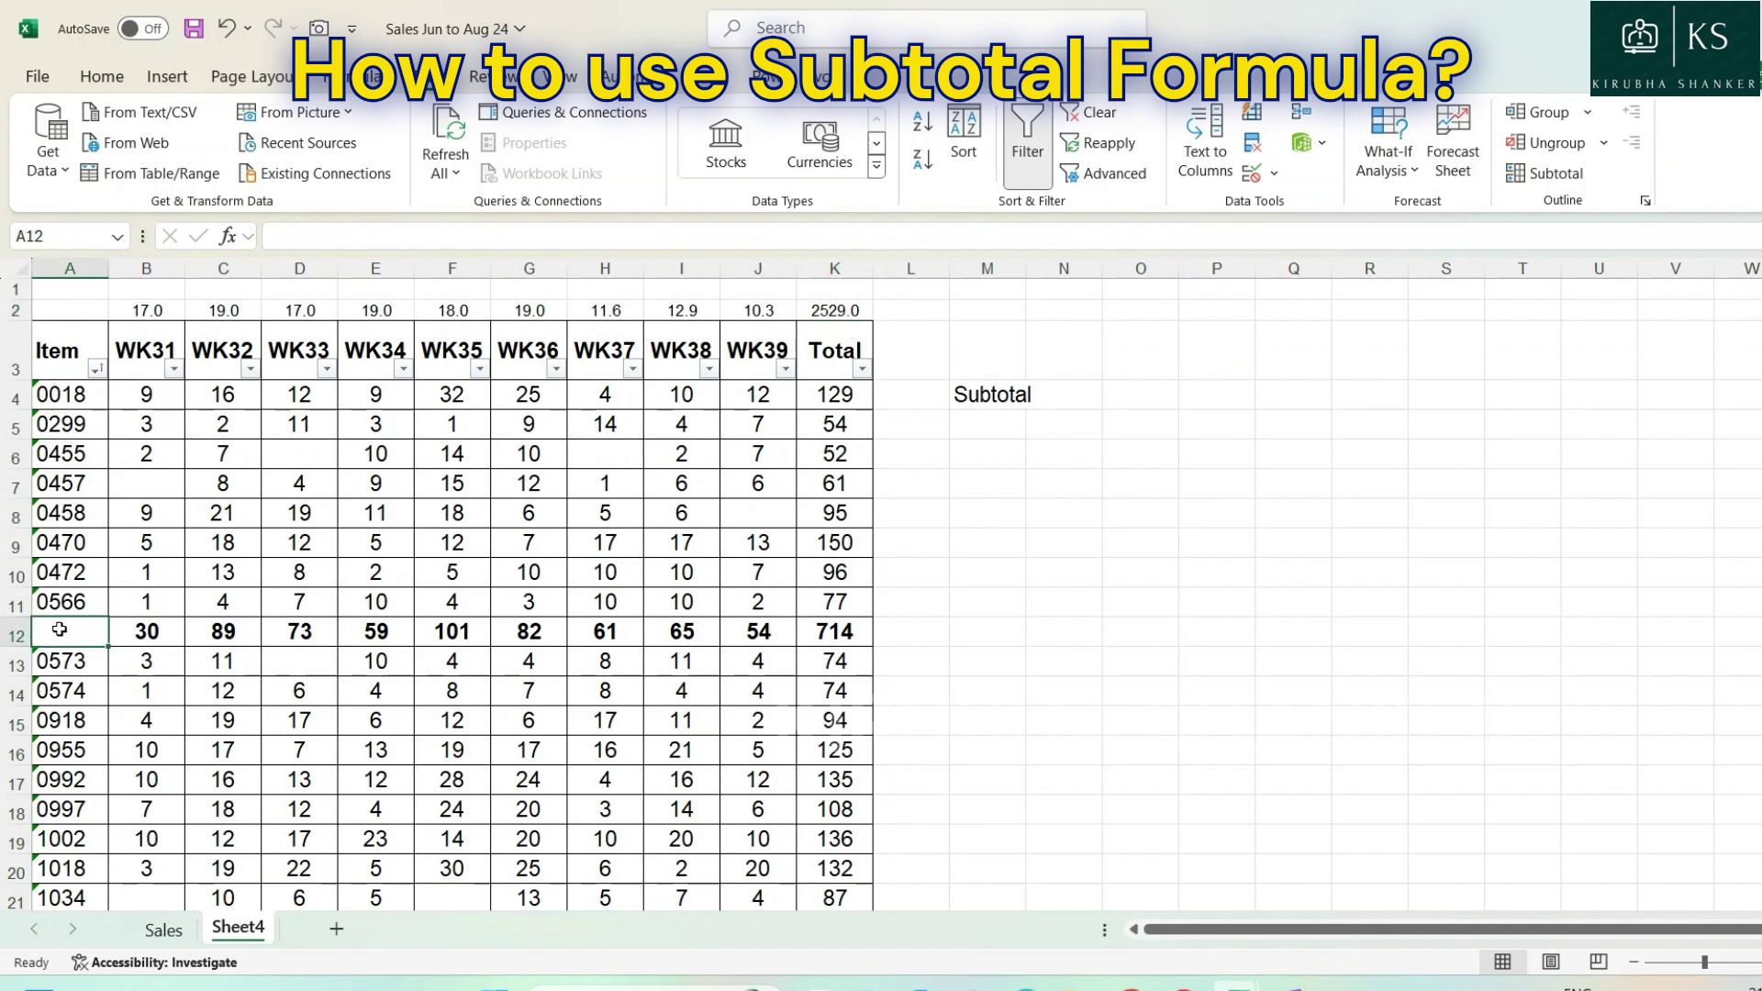
text(Sub tot)
key(Return)
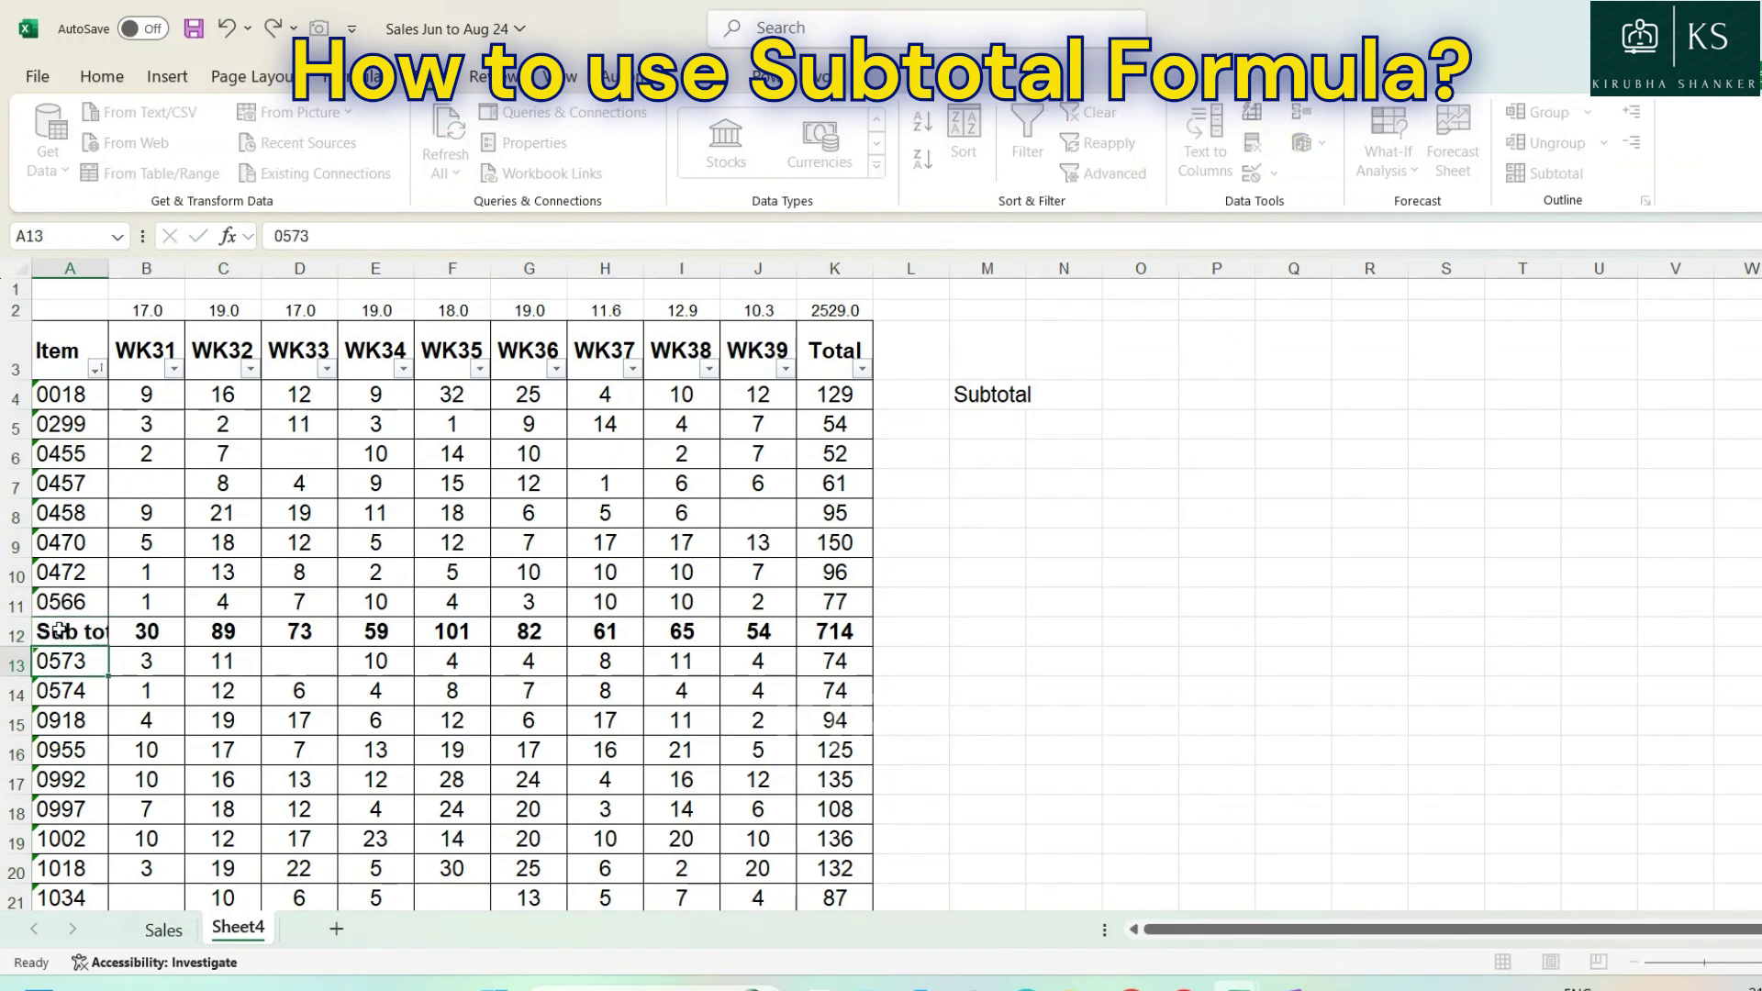
double_click(103, 273)
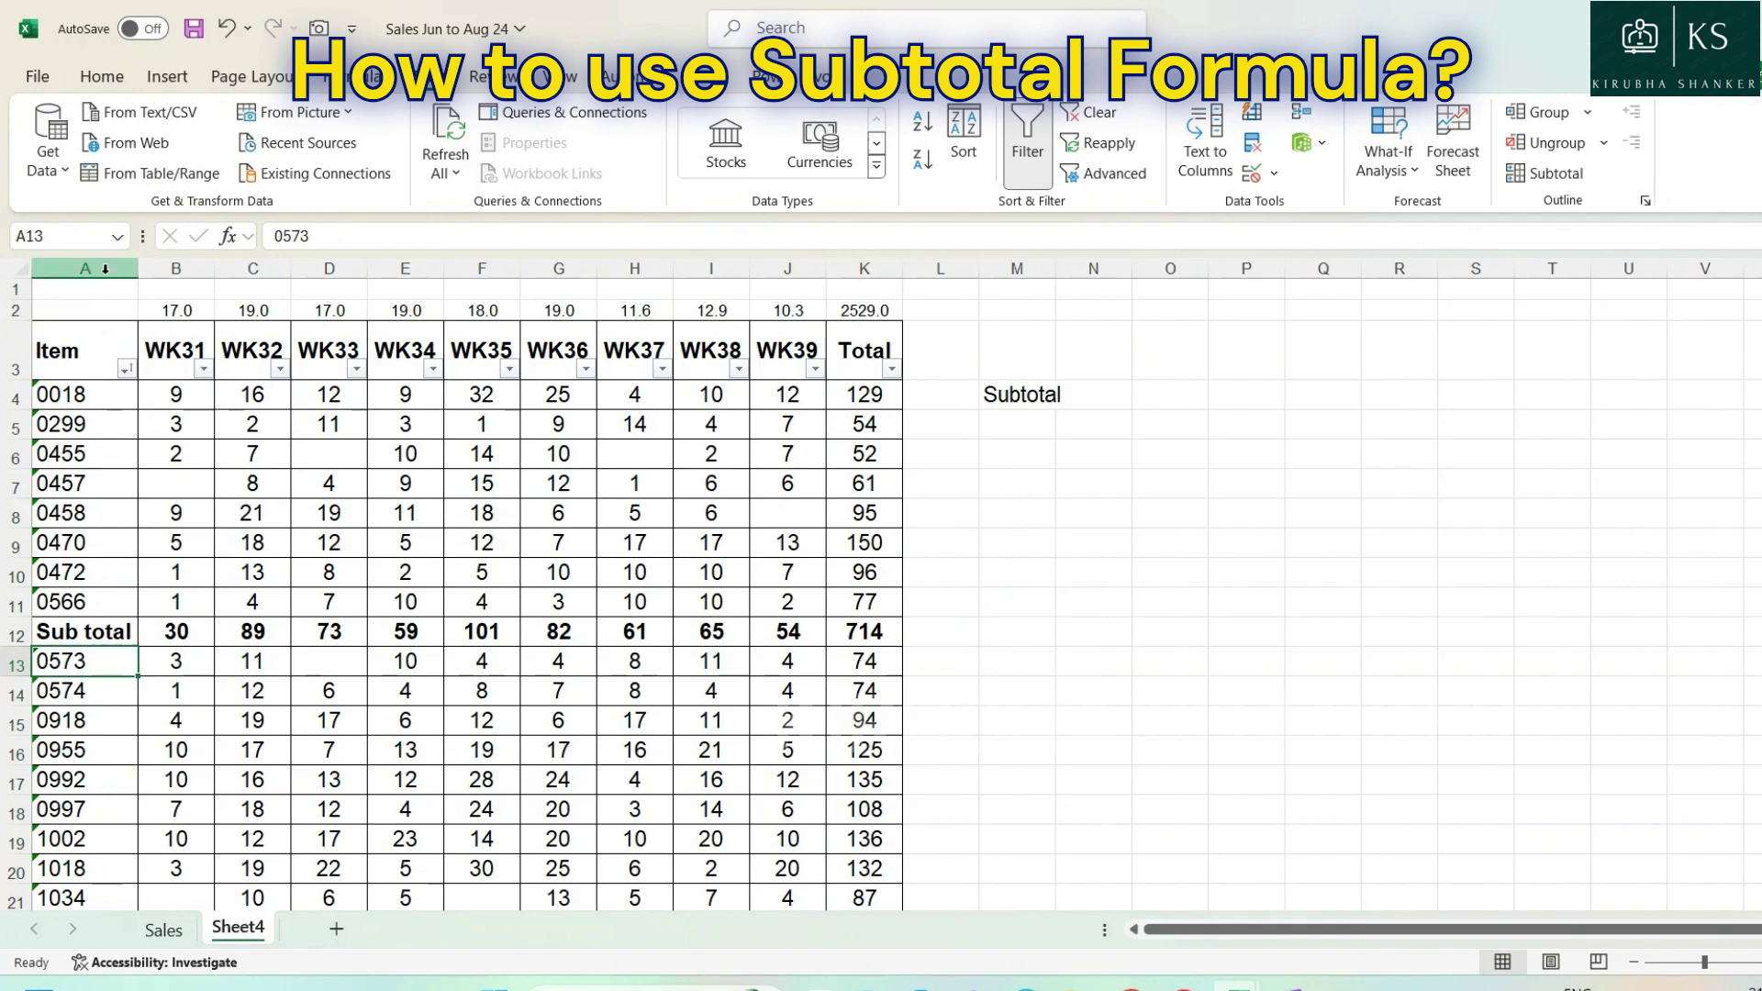
- Replace the formula in K12 with =+SUBTOTAL(9,K4:K11) and fill it across row 12 to B12
click(835, 633)
text(+)
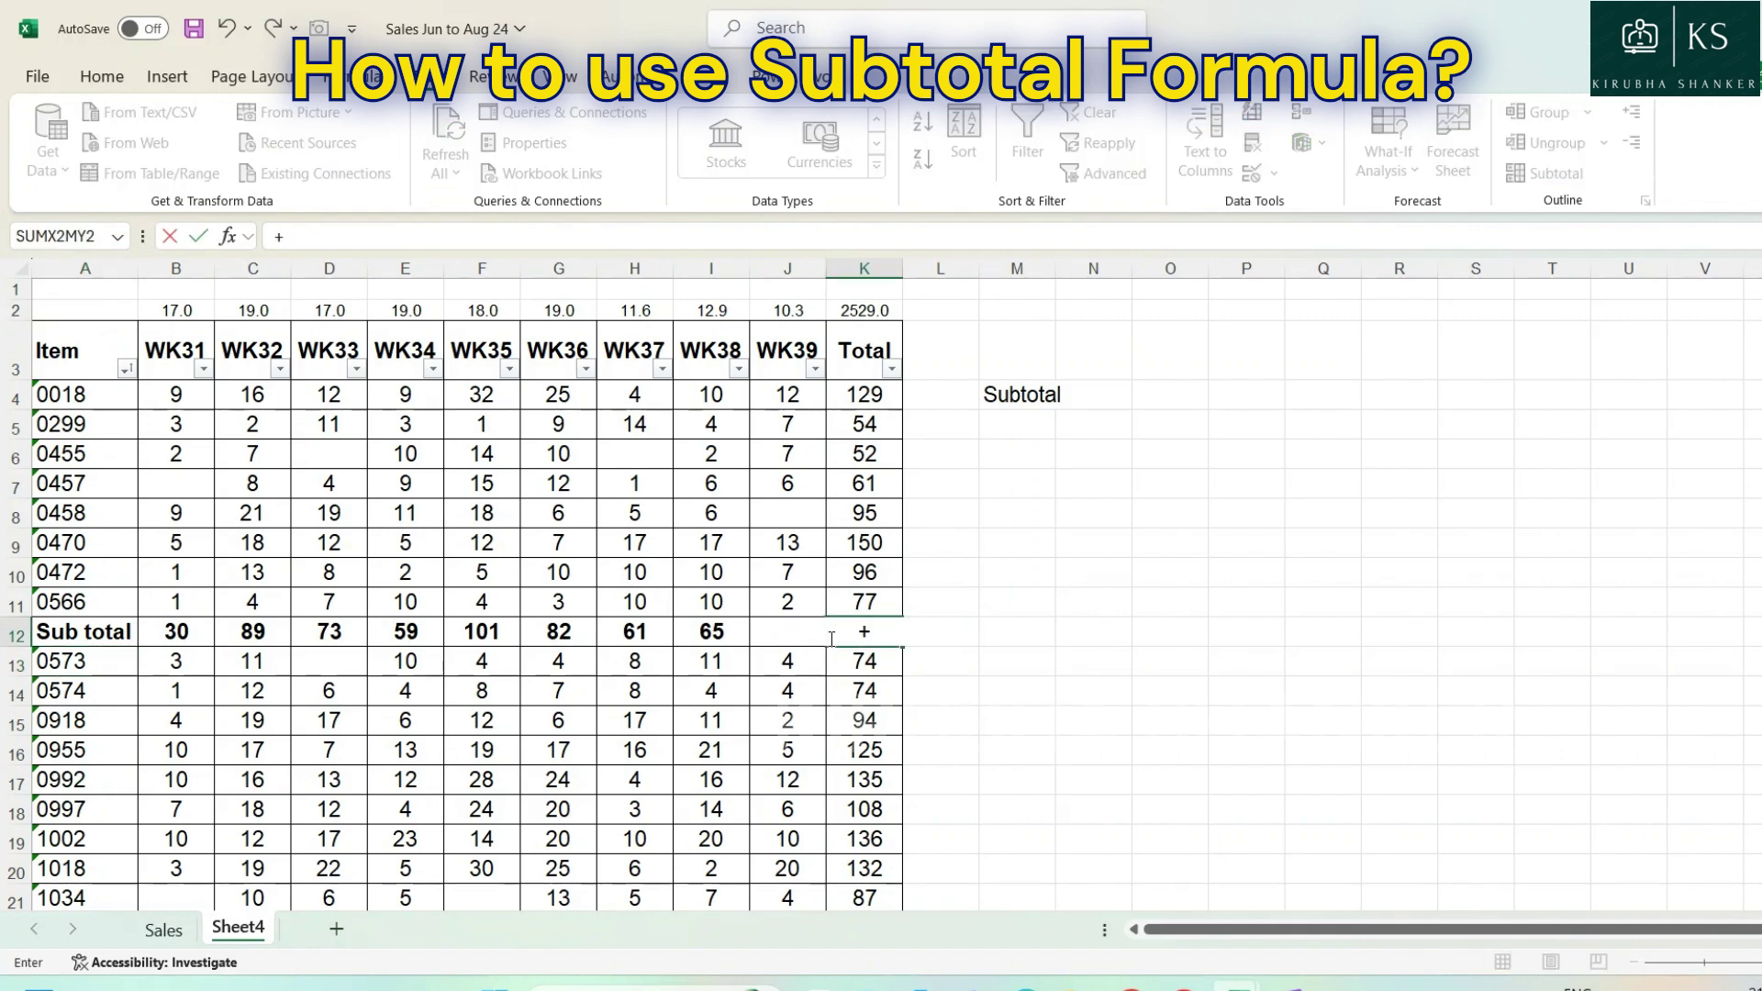
text(sub)
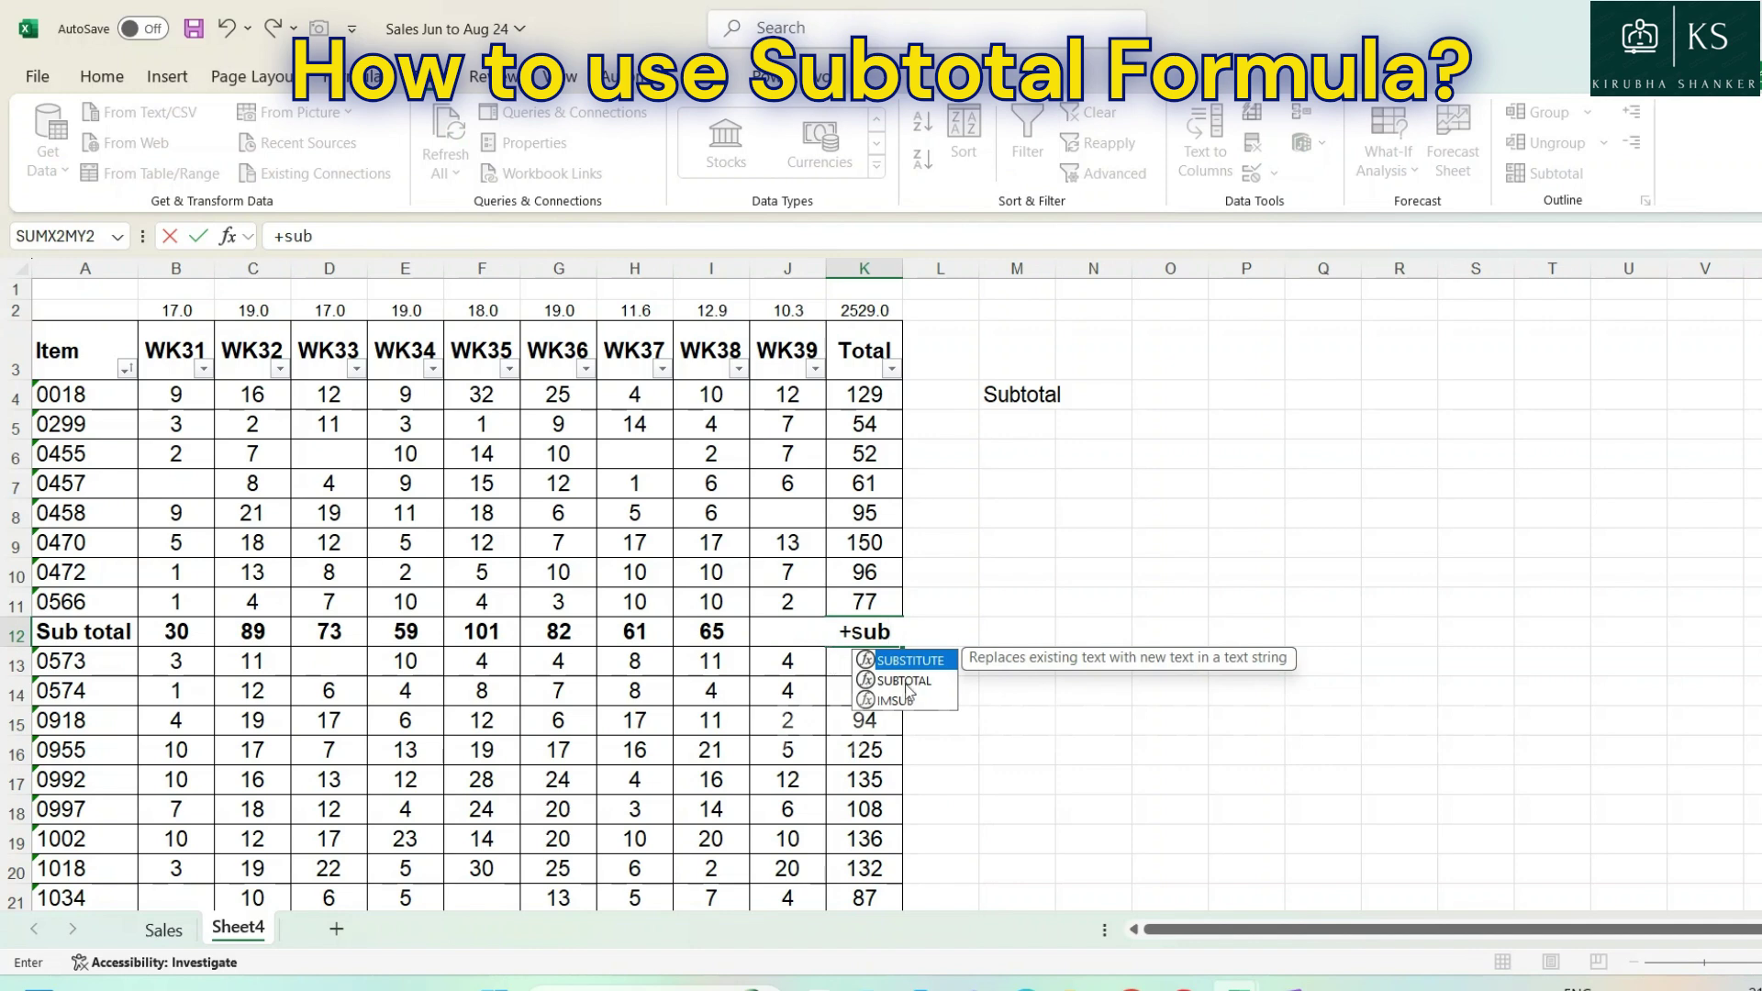
double_click(904, 681)
text(9,)
key(Down)
key(Up)
key(Up)
key(Up)
key(Down)
key(ctrl+shift+Up)
key(shift+Down)
key(shift+Down)
key(shift+Down)
key(shift+Up)
key(Return)
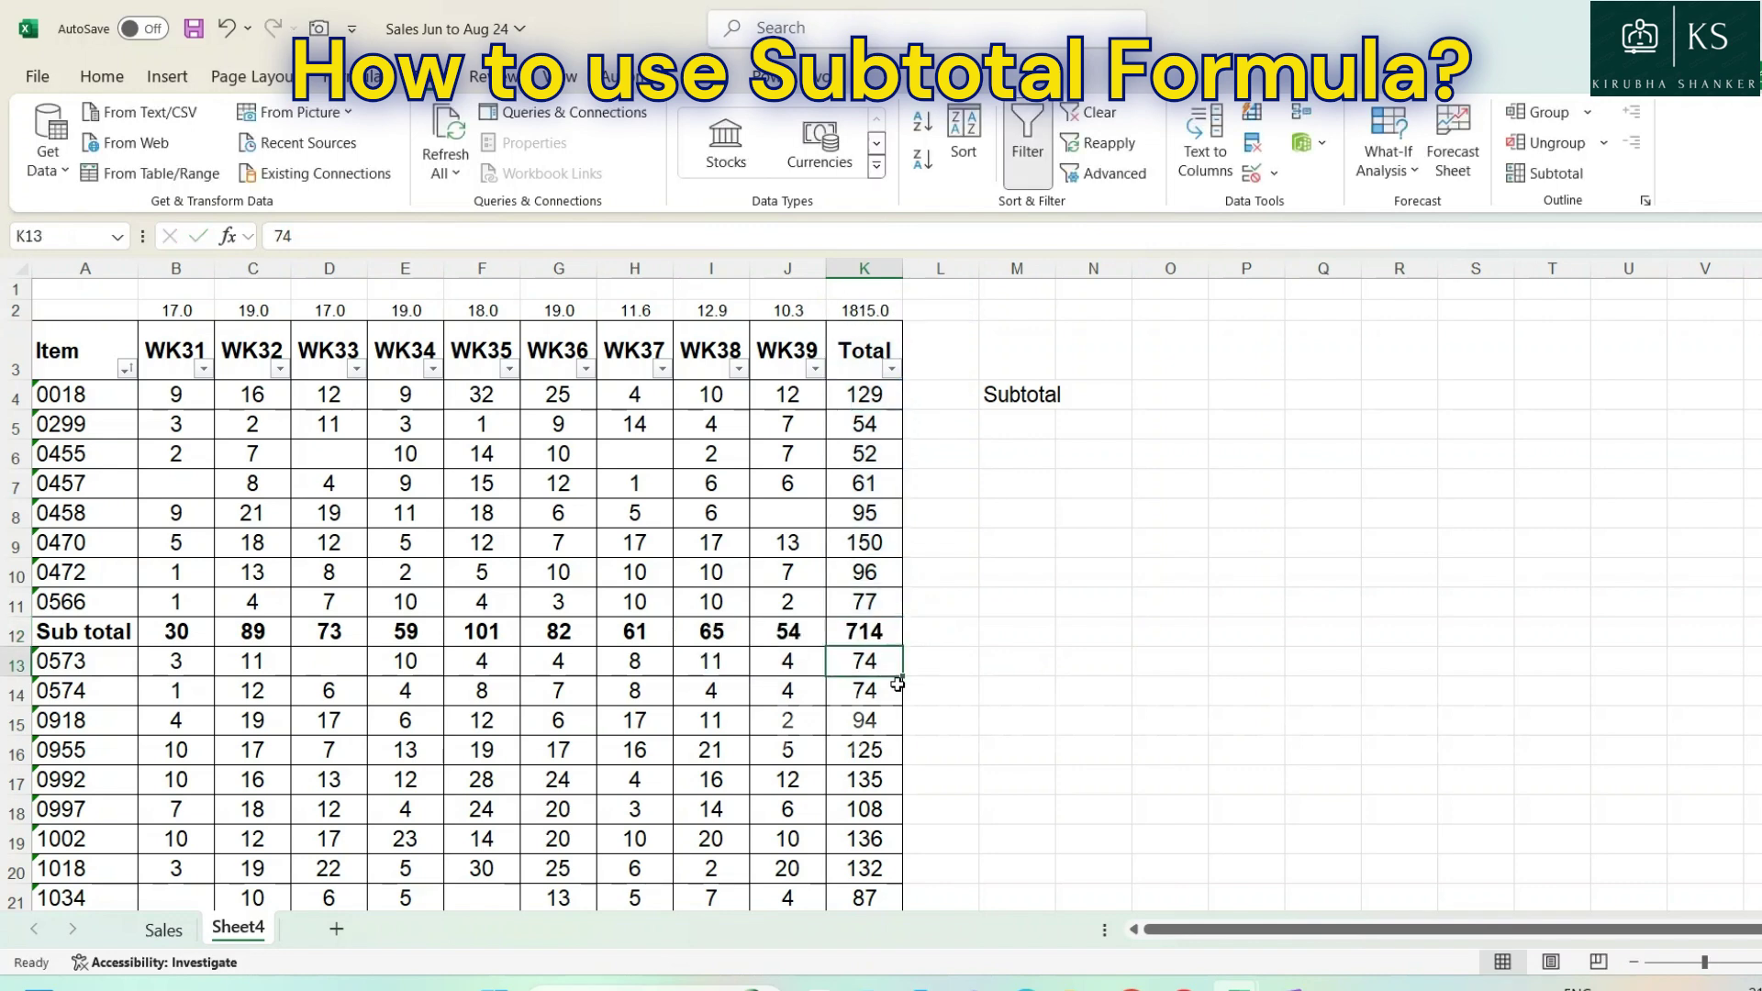
click(865, 631)
drag(902, 646, 147, 648)
- Inspect the subtotal formulas in K2 and K12 and compare them with the Total column values
click(859, 292)
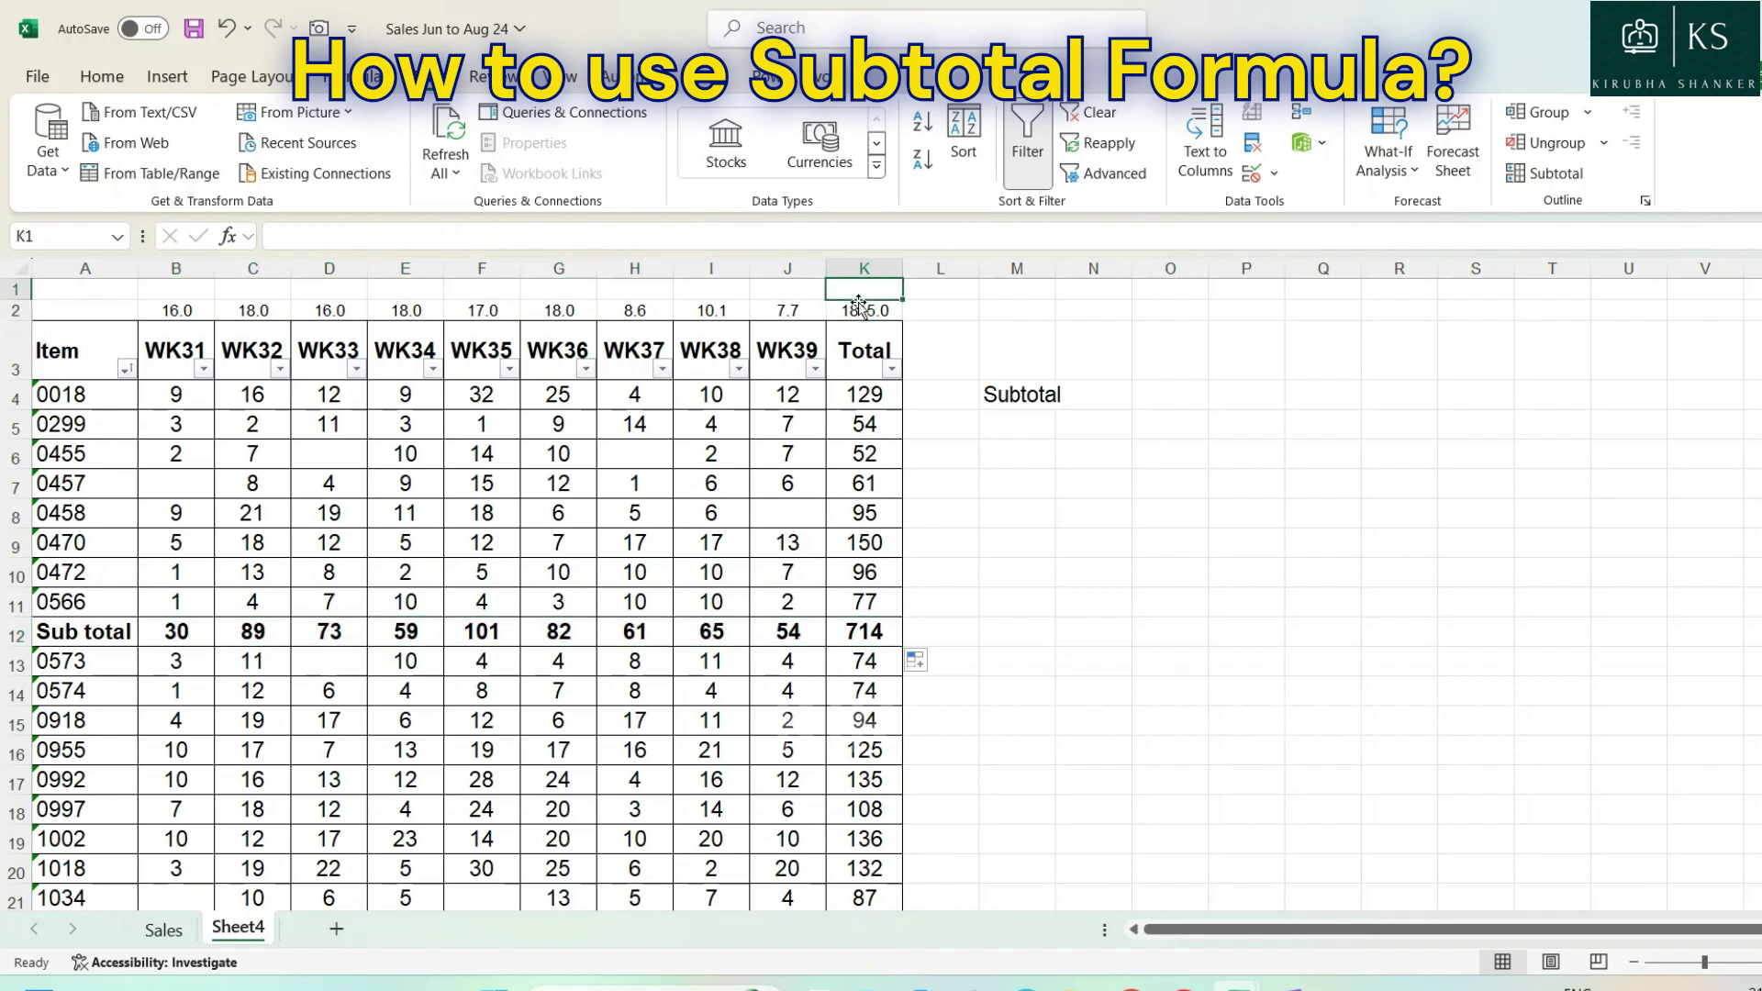
double_click(860, 310)
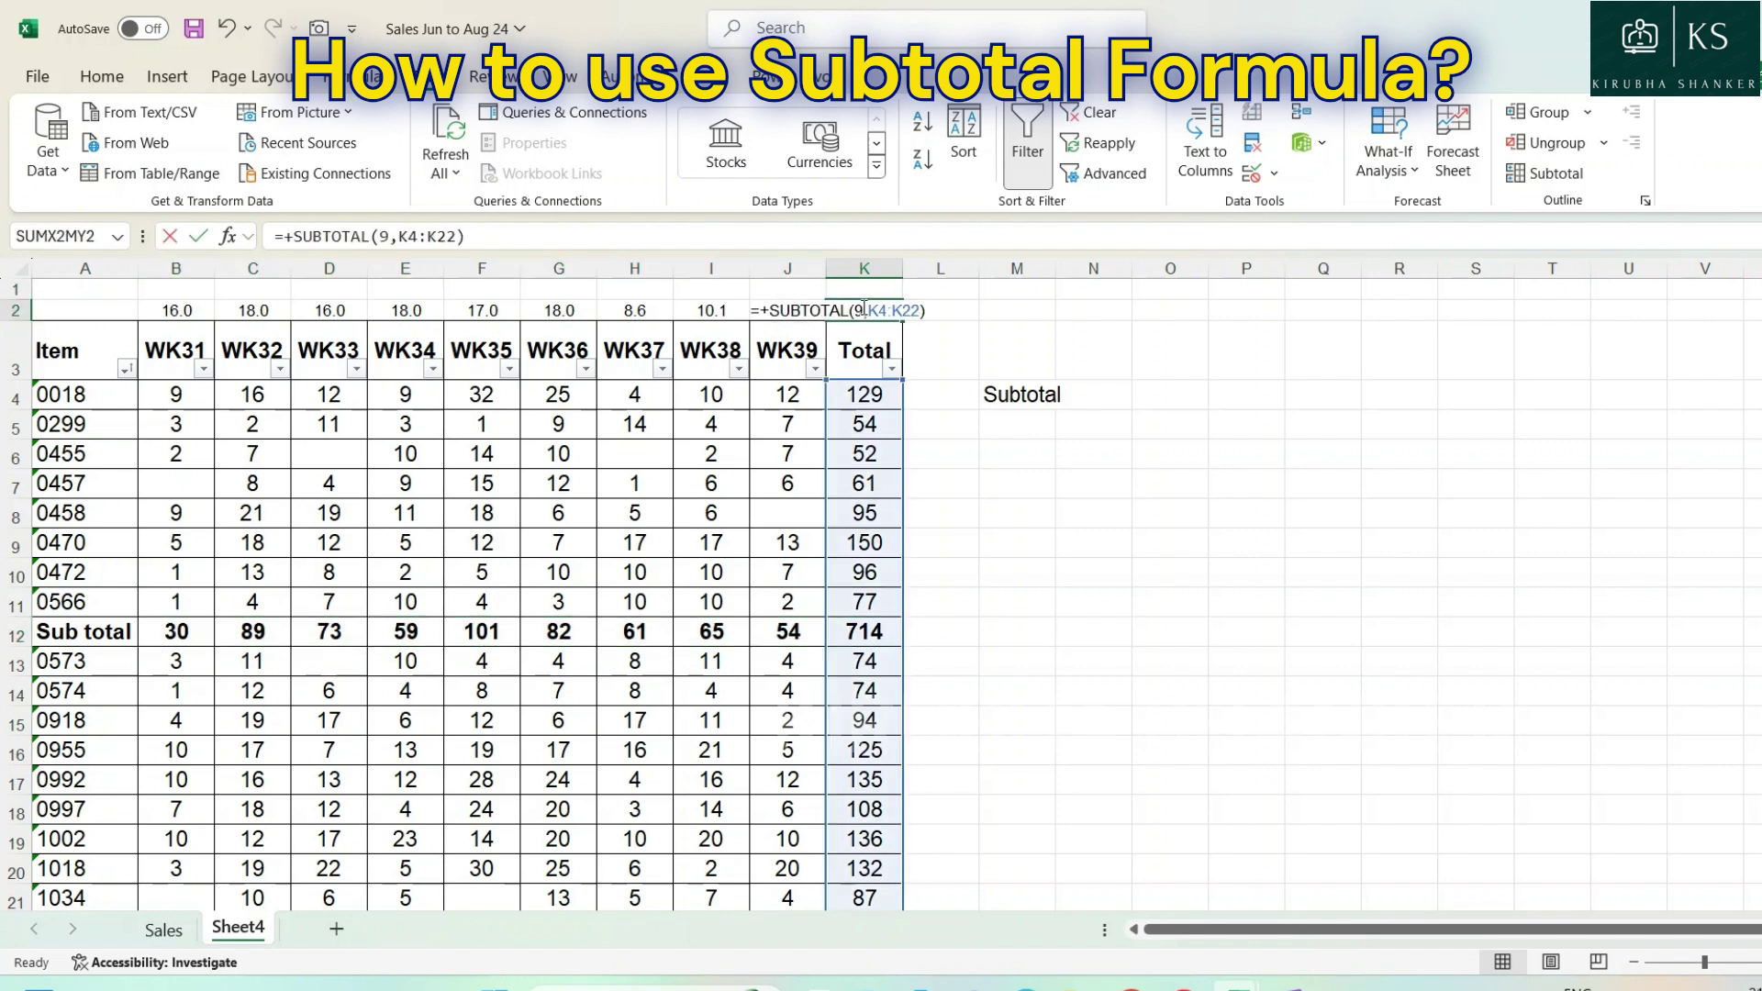
click(853, 633)
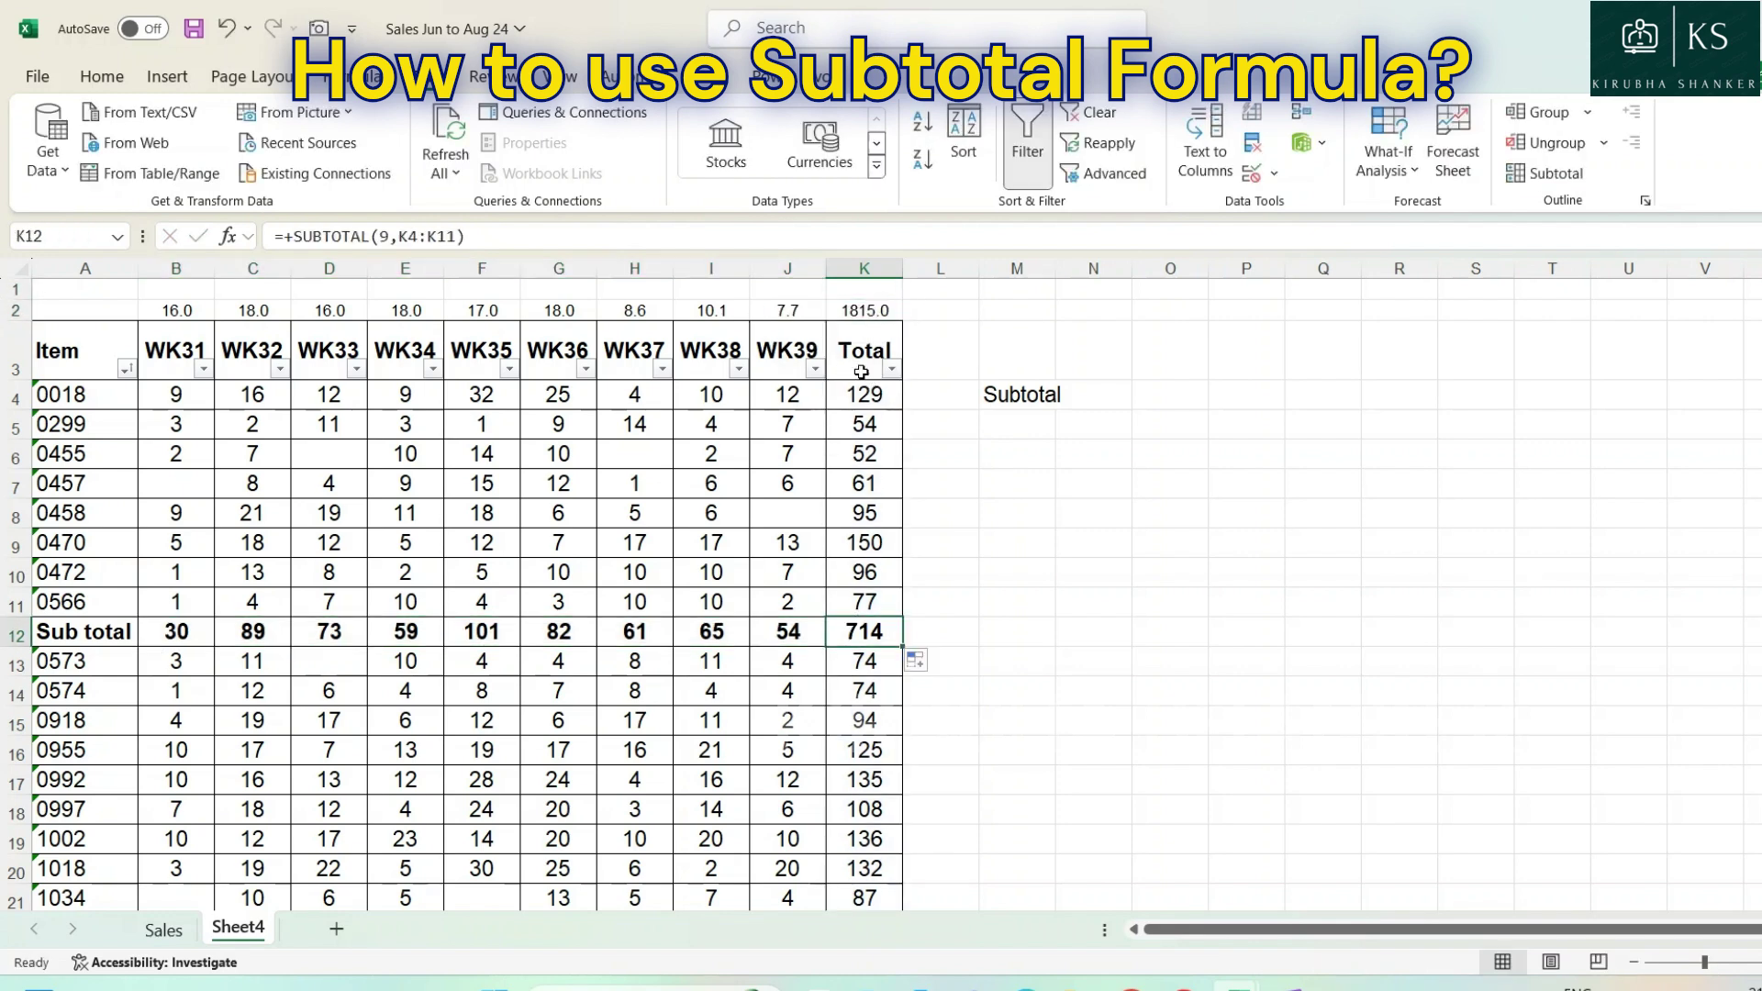
drag(858, 395, 862, 868)
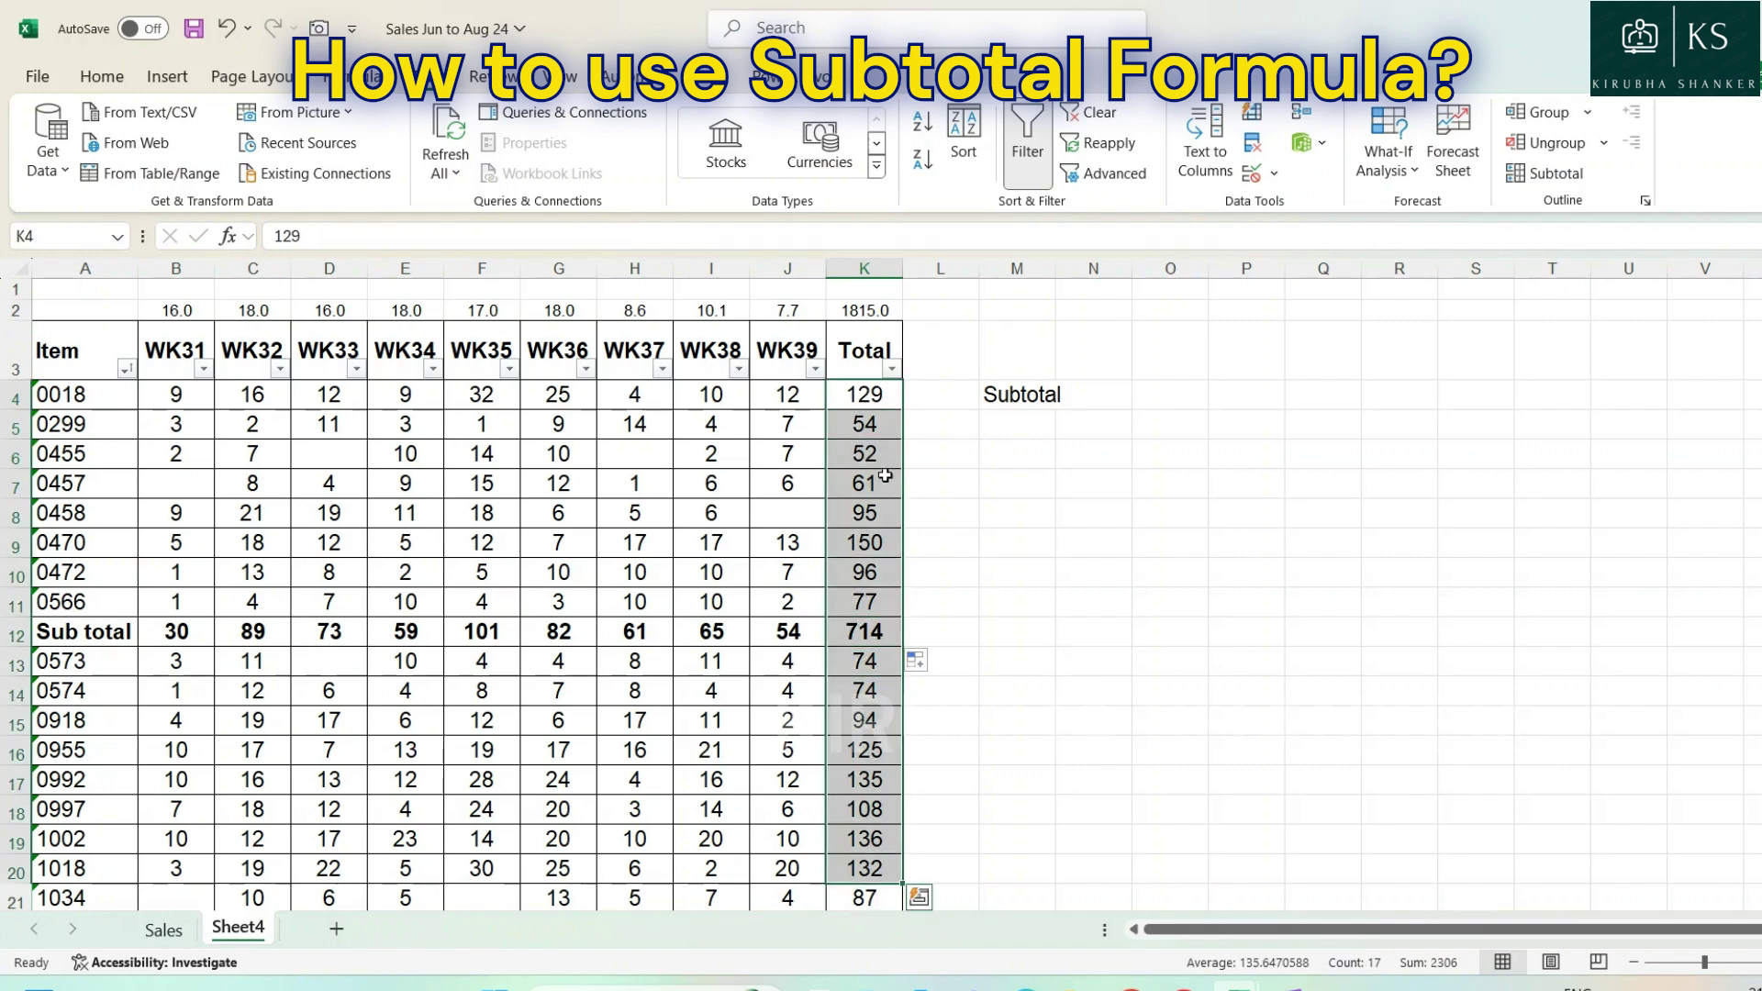
click(874, 307)
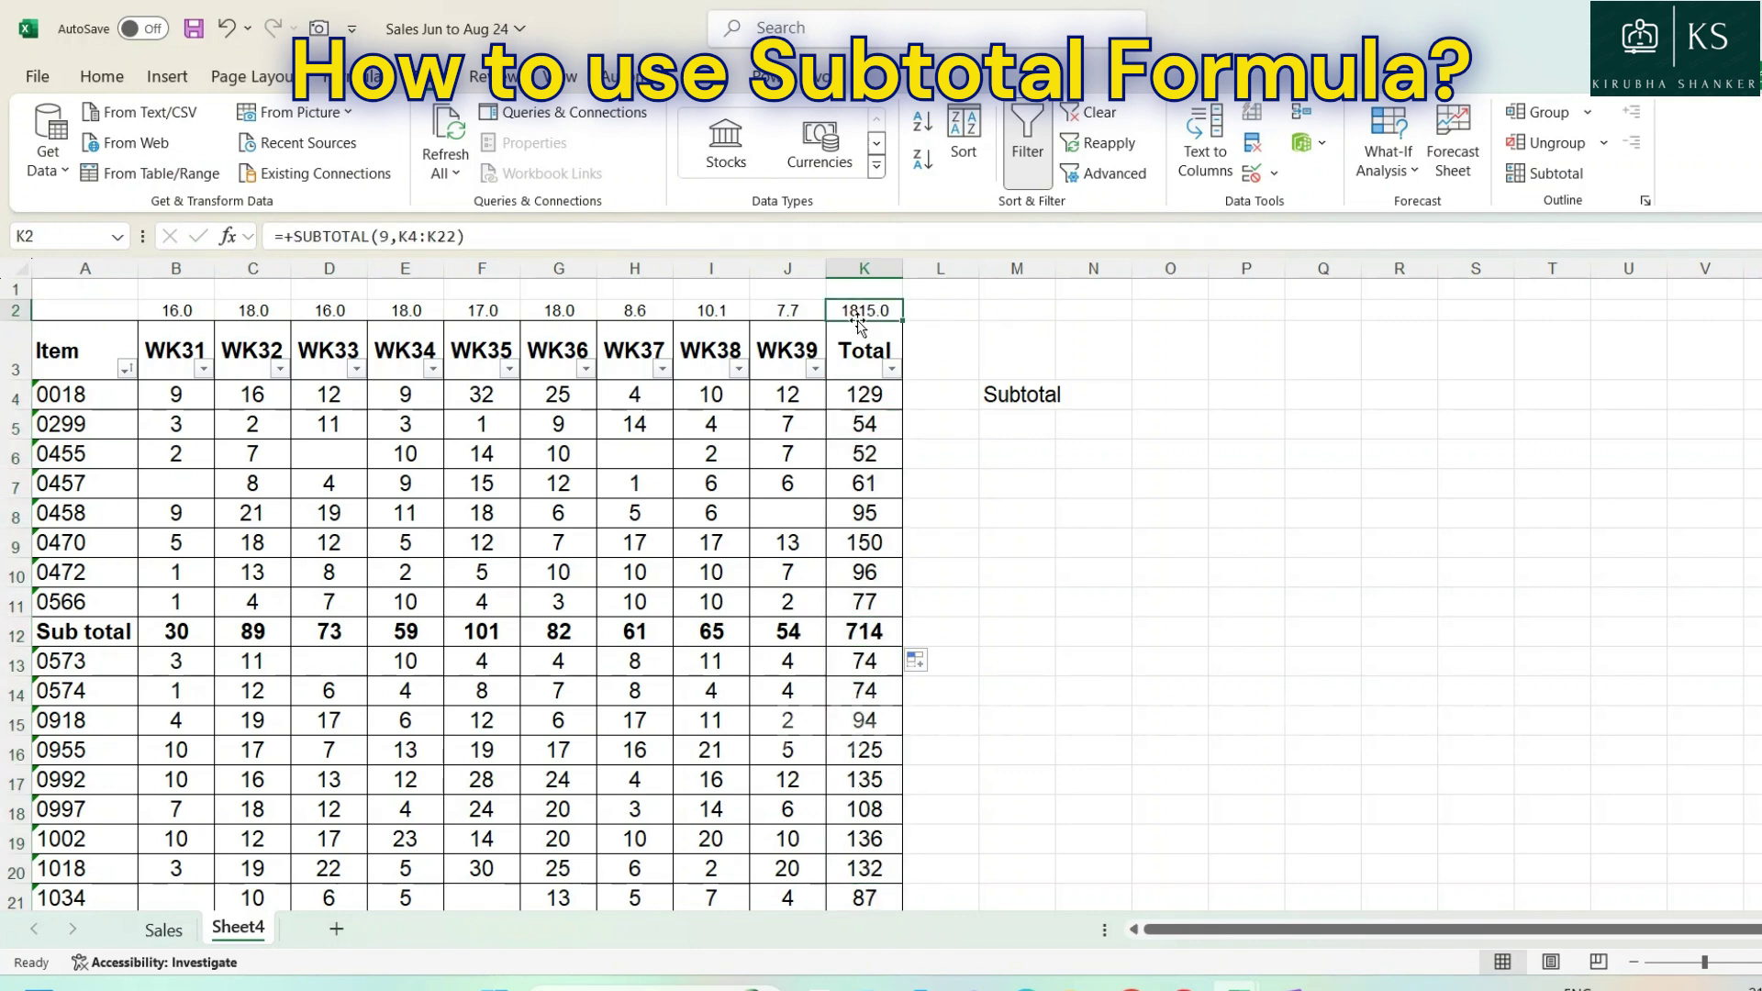